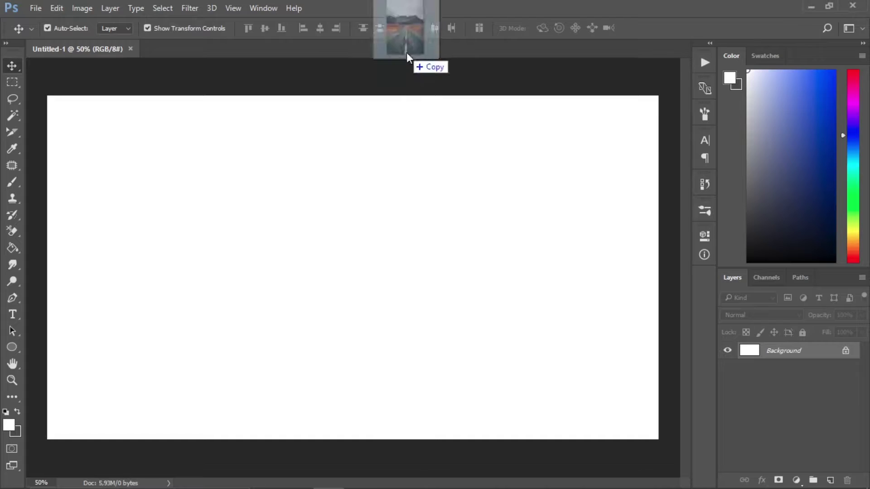
Step: Open the road photo as a separate document and trace a closed Pen path around everything below the horizon
{"action": "left_click_drag", "start_coordinate": [406, 53], "coordinate": [408, 50]}
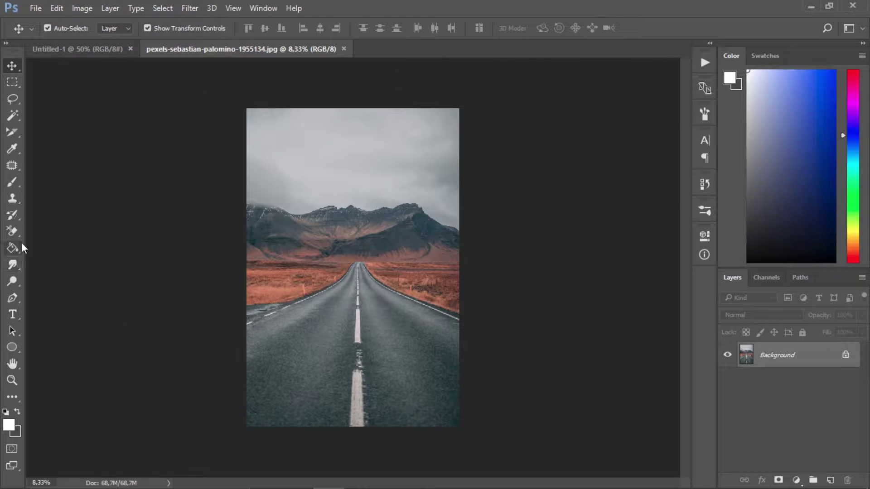
{"action": "left_click", "coordinate": [13, 297]}
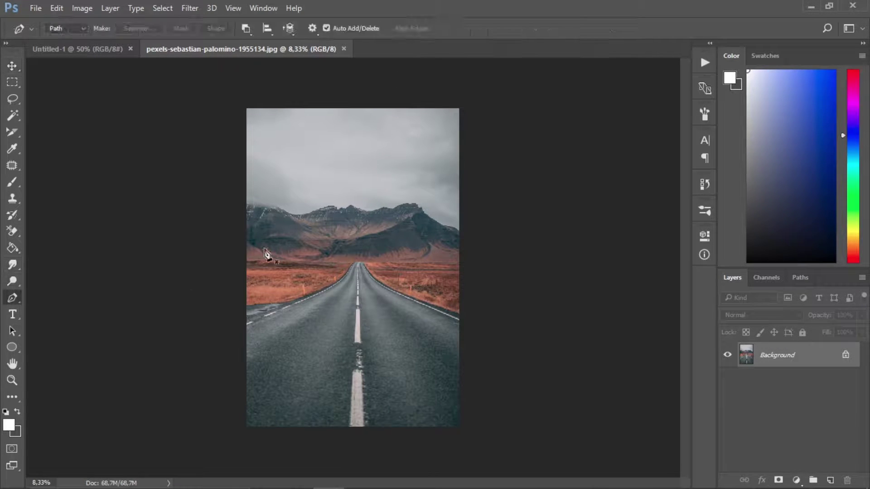
{"action": "scroll", "coordinate": [268, 256], "scroll_direction": "up", "scroll_amount": 5}
{"action": "left_click", "coordinate": [142, 256]}
{"action": "scroll", "coordinate": [423, 256], "scroll_direction": "down", "scroll_amount": 1}
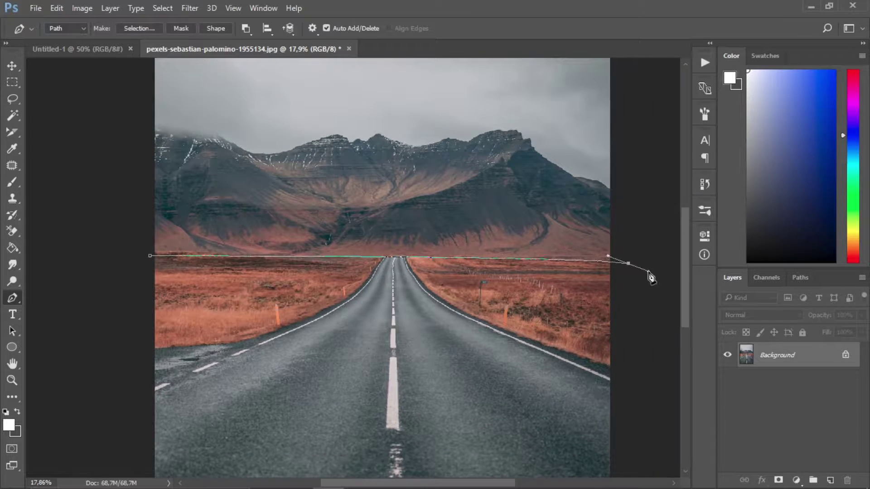
{"action": "left_click", "coordinate": [626, 259]}
{"action": "scroll", "coordinate": [625, 267], "scroll_direction": "down", "scroll_amount": 3}
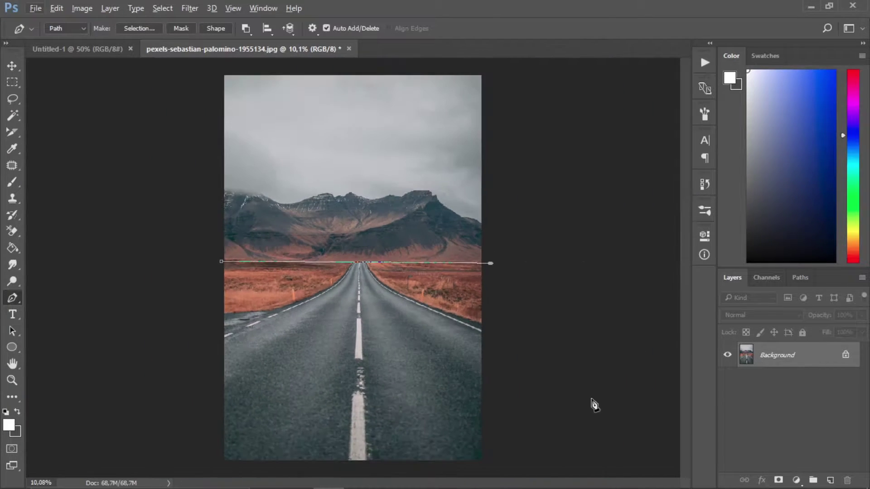
{"action": "left_click_drag", "start_coordinate": [492, 474], "coordinate": [532, 464]}
{"action": "left_click", "coordinate": [221, 261]}
{"action": "scroll", "coordinate": [324, 289], "scroll_direction": "up", "scroll_amount": 3}
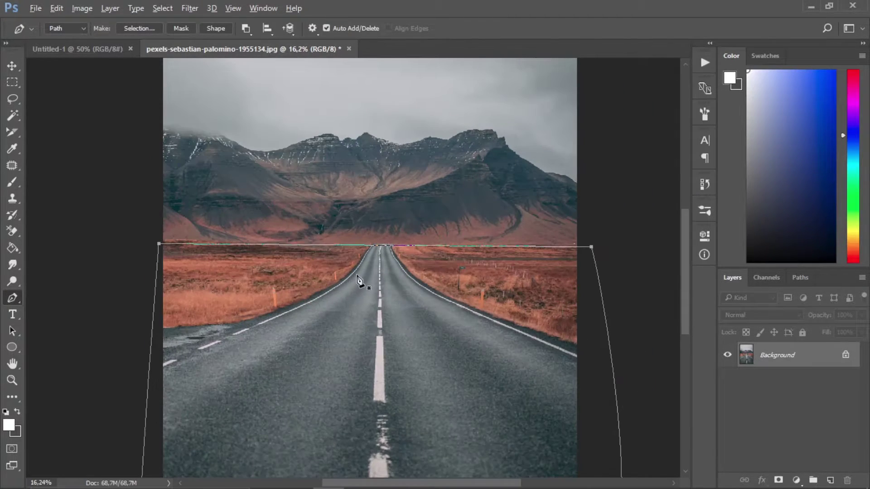
Step: Convert the path to a selection and copy the road area onto a new layer
{"action": "left_click", "coordinate": [148, 29]}
{"action": "key", "text": "Return"}
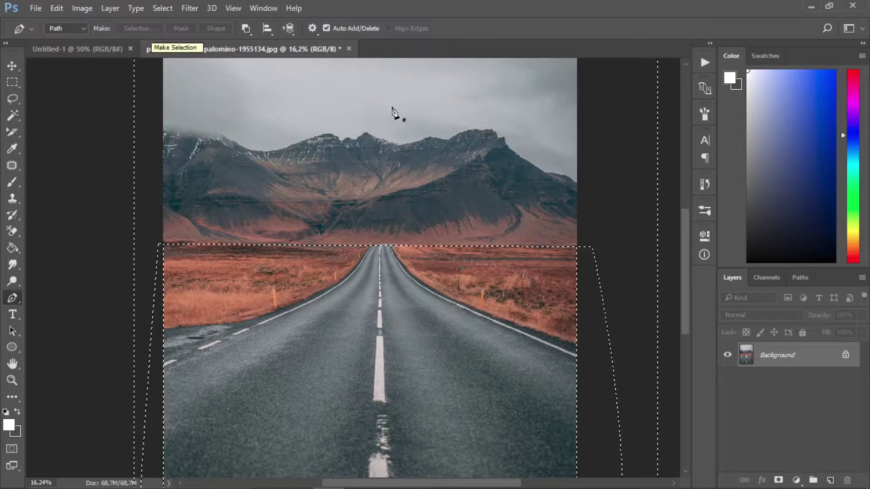
{"action": "key", "text": "ctrl+j"}
Step: Remove the Kleifa road sign from the grass with the Patch tool, using clean grass nearby, and deselect
{"action": "scroll", "coordinate": [495, 285], "scroll_direction": "up", "scroll_amount": 6}
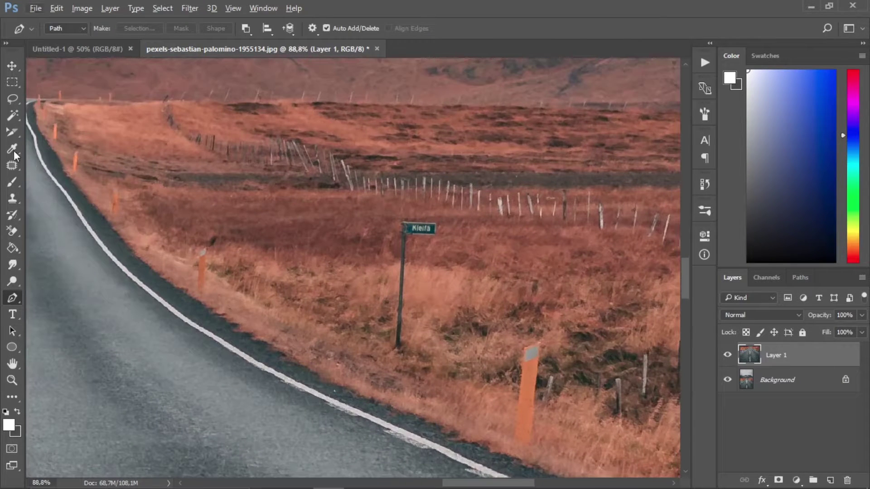
{"action": "left_click", "coordinate": [12, 164]}
{"action": "mouse_move", "coordinate": [434, 210]}
{"action": "left_mouse_down"}
{"action": "mouse_move", "coordinate": [349, 263]}
{"action": "mouse_move", "coordinate": [356, 247]}
{"action": "left_mouse_up"}
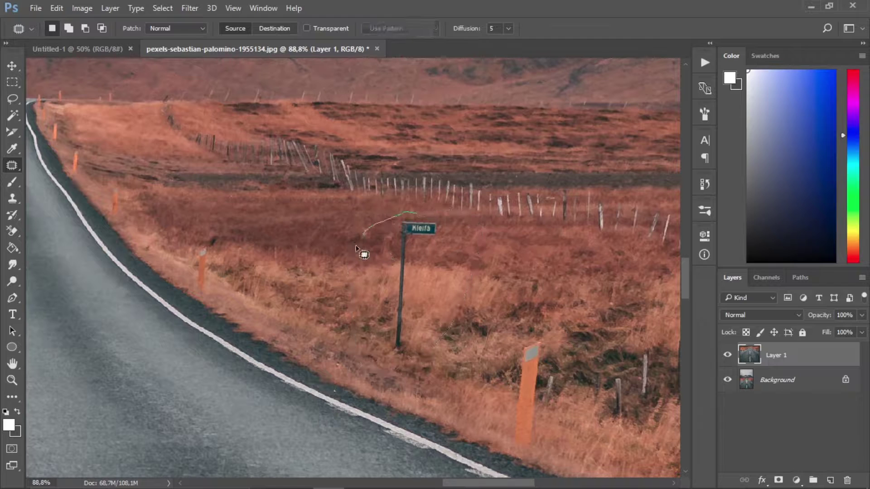
{"action": "left_click_drag", "start_coordinate": [464, 271], "coordinate": [440, 211]}
{"action": "left_click_drag", "start_coordinate": [412, 267], "coordinate": [469, 285]}
{"action": "scroll", "coordinate": [440, 293], "scroll_direction": "down", "scroll_amount": 2}
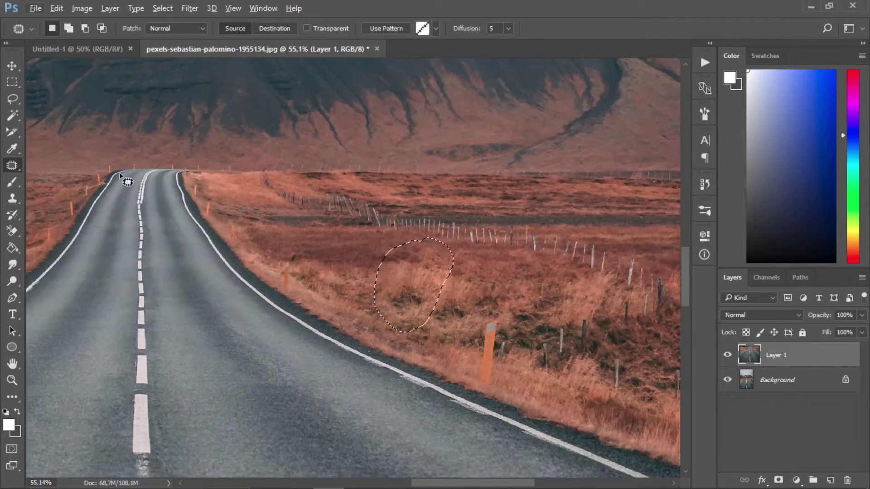
{"action": "key", "text": "ctrl+d"}
Step: Copy the cut-out road layer into the Untitled-1 document and position it across the lower part of the canvas
{"action": "scroll", "coordinate": [305, 205], "scroll_direction": "down", "scroll_amount": 2}
{"action": "key", "text": "v"}
{"action": "left_click_drag", "start_coordinate": [177, 204], "coordinate": [334, 196]}
{"action": "scroll", "coordinate": [333, 196], "scroll_direction": "down", "scroll_amount": 3}
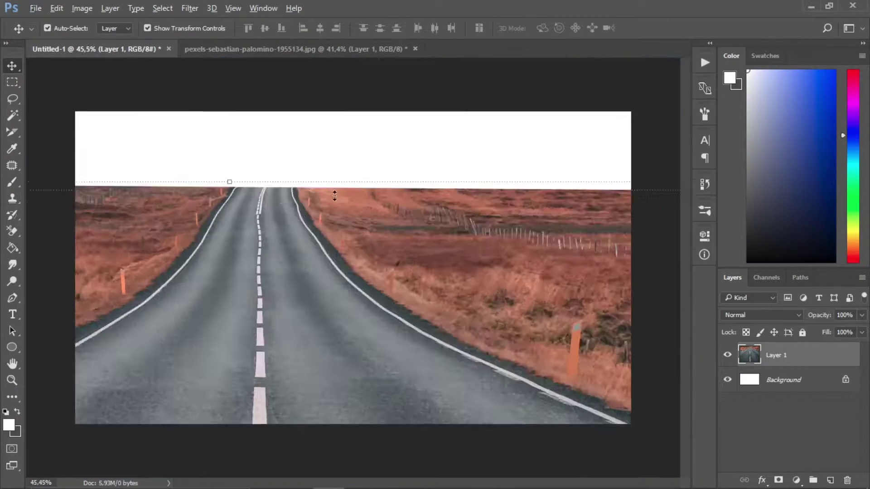
{"action": "left_click_drag", "start_coordinate": [331, 276], "coordinate": [413, 298]}
Step: Scale the road layer to about 54.6% and position it with the road centred in the lower canvas
{"action": "scroll", "coordinate": [586, 232], "scroll_direction": "down", "scroll_amount": 5}
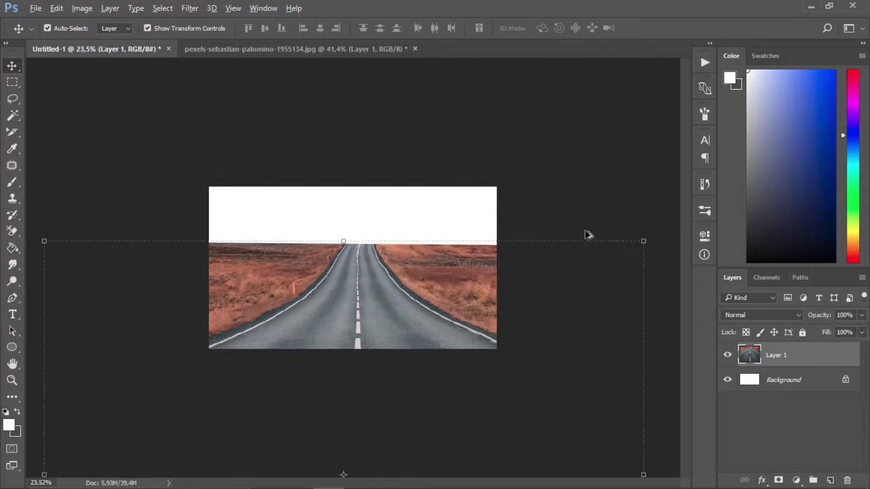
{"action": "left_click_drag", "start_coordinate": [642, 241], "coordinate": [482, 289]}
{"action": "left_click_drag", "start_coordinate": [370, 394], "coordinate": [387, 347]}
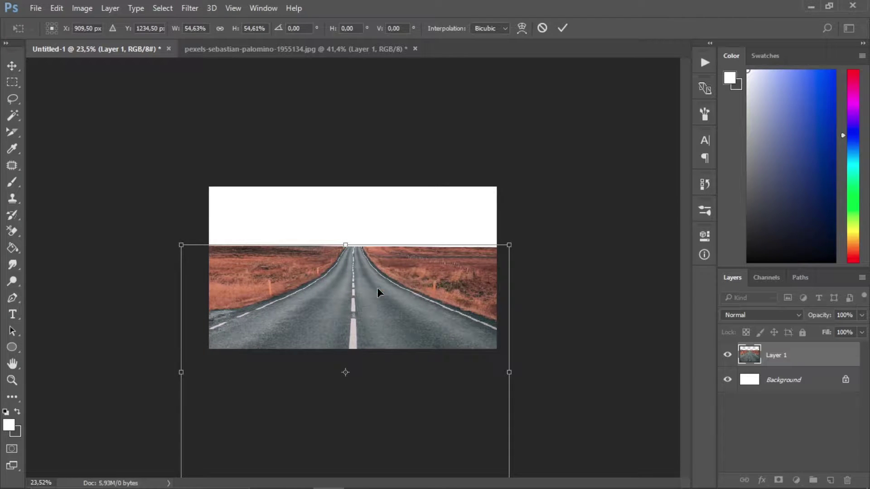
{"action": "left_click_drag", "start_coordinate": [376, 287], "coordinate": [378, 270]}
{"action": "key", "text": "Return"}
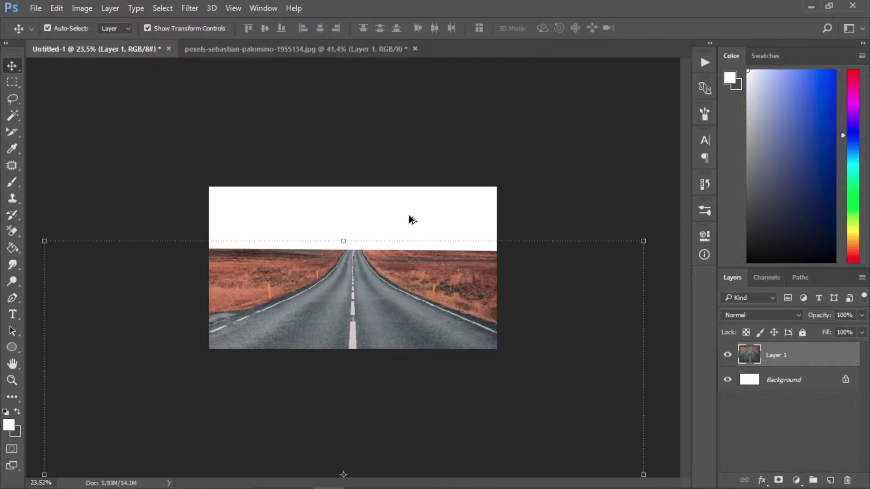
Step: Place pexels-no-name-66997.jpg into the Untitled-1 composition and enlarge it to span the full canvas width
{"action": "scroll", "coordinate": [388, 256], "scroll_direction": "up", "scroll_amount": 5}
{"action": "key", "text": "alt+Tab"}
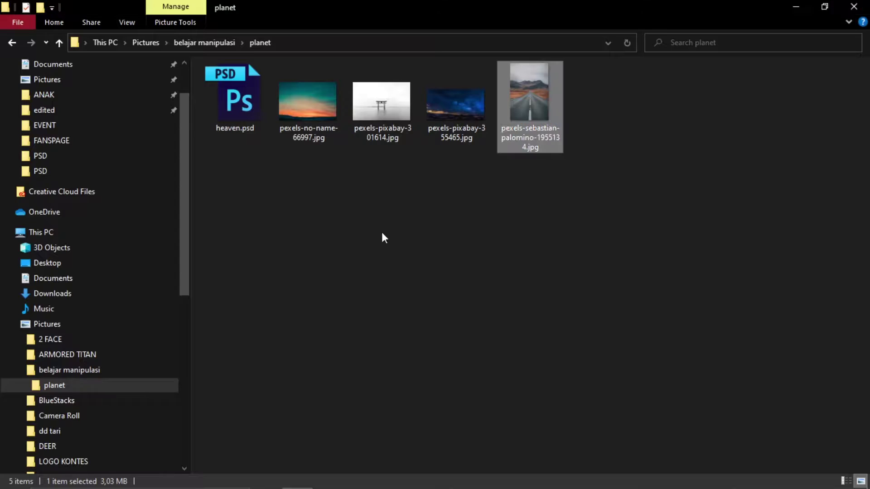
{"action": "left_click_drag", "start_coordinate": [312, 103], "coordinate": [358, 182]}
{"action": "key", "text": "alt+Tab"}
{"action": "left_click_drag", "start_coordinate": [551, 402], "coordinate": [612, 460]}
{"action": "left_click_drag", "start_coordinate": [559, 367], "coordinate": [505, 259]}
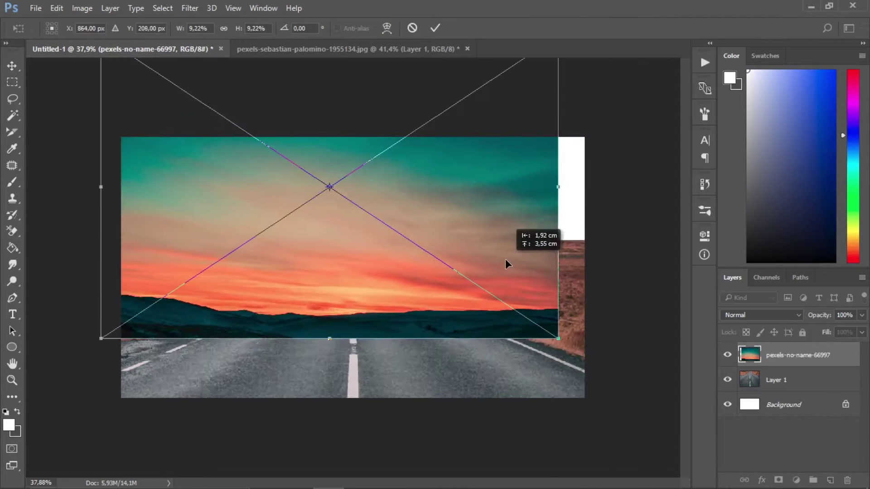
{"action": "left_click_drag", "start_coordinate": [559, 334], "coordinate": [587, 364]}
{"action": "left_click_drag", "start_coordinate": [516, 310], "coordinate": [531, 302]}
{"action": "key", "text": "Return"}
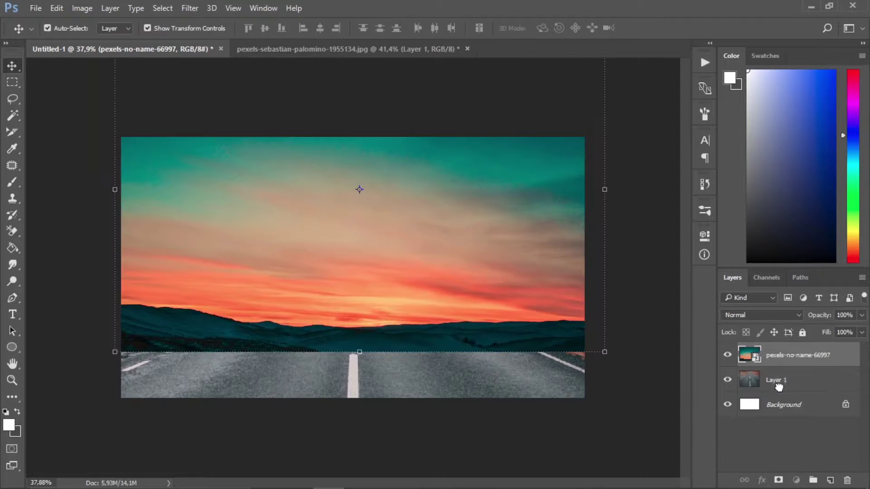
Step: Put the sunset layer beneath the road layer and raise it until its hills meet the road's horizon
{"action": "key", "text": "ctrl+bracketleft"}
{"action": "left_click_drag", "start_coordinate": [517, 198], "coordinate": [531, 115]}
{"action": "left_click", "coordinate": [659, 173]}
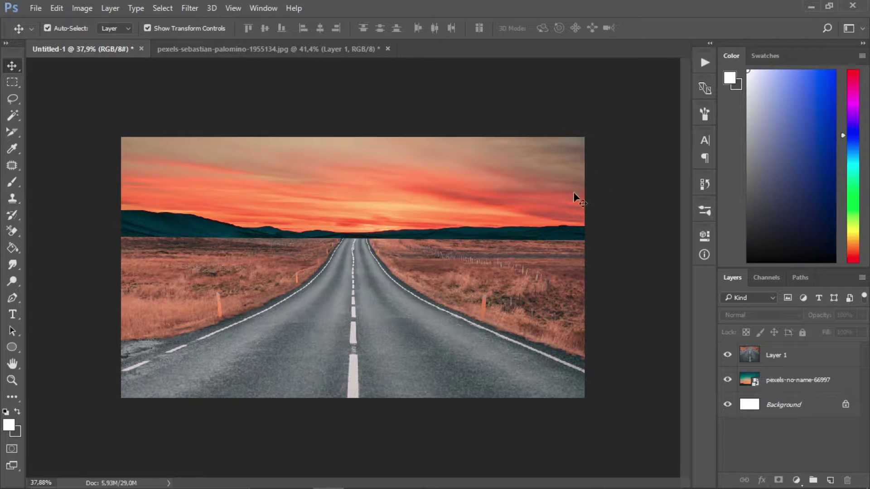
{"action": "scroll", "coordinate": [547, 253], "scroll_direction": "up", "scroll_amount": 3}
{"action": "scroll", "coordinate": [420, 259], "scroll_direction": "down", "scroll_amount": 3}
Step: Add a Curves adjustment above the road layer and pull the RGB midtones down to darken the image
{"action": "left_click", "coordinate": [783, 360]}
{"action": "left_click", "coordinate": [791, 479]}
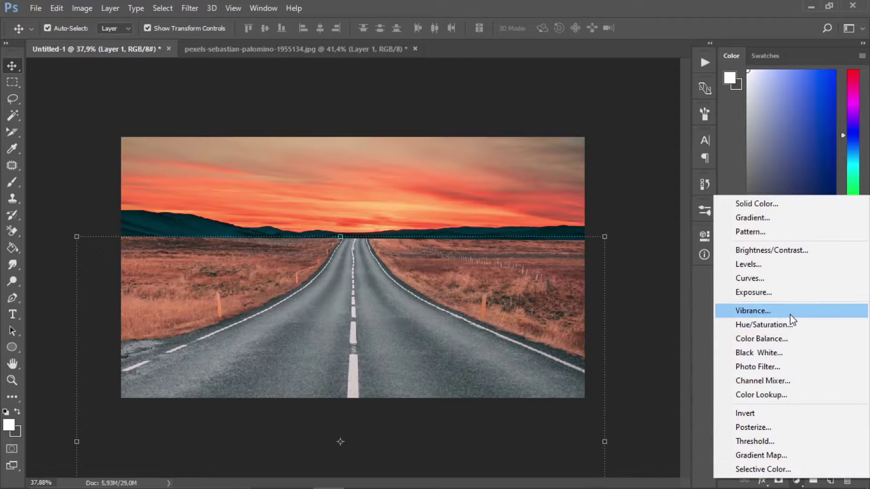
{"action": "left_click", "coordinate": [765, 278]}
{"action": "left_click_drag", "start_coordinate": [600, 368], "coordinate": [611, 385]}
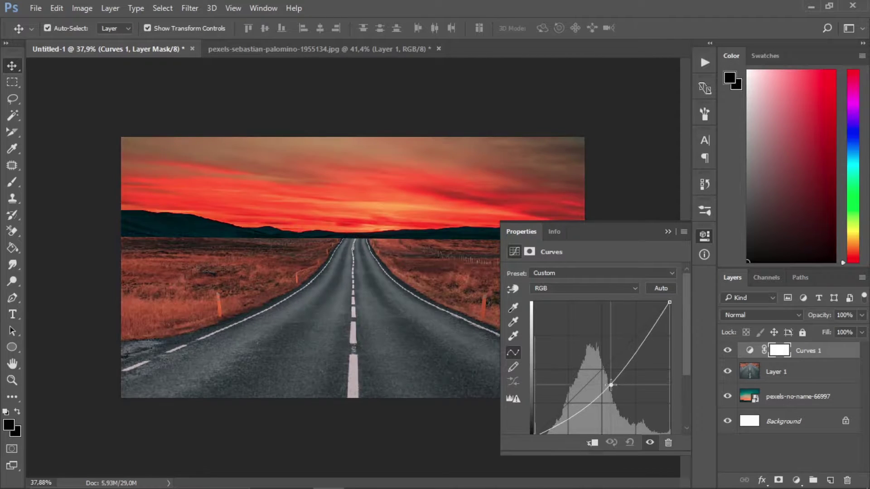
{"action": "left_click", "coordinate": [667, 232]}
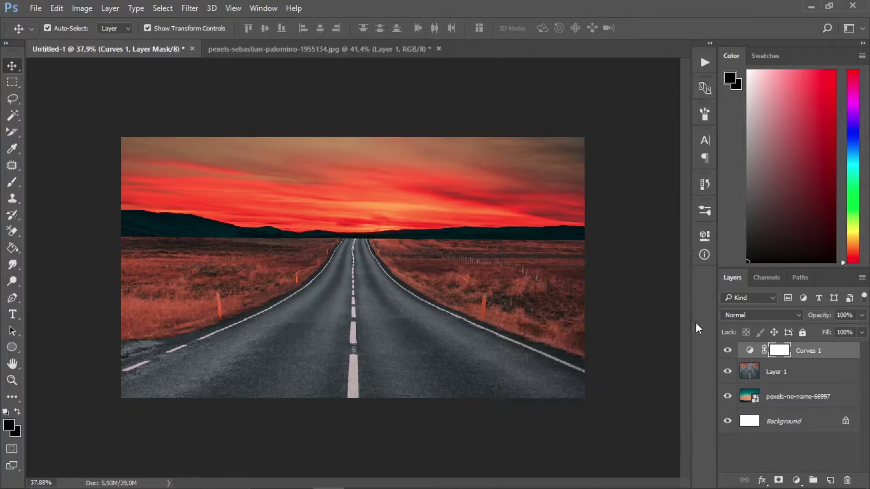
Step: Clip the Curves adjustment to the road layer and raise its midtone point slightly
{"action": "double_click", "coordinate": [751, 351]}
{"action": "left_click", "coordinate": [591, 442]}
{"action": "mouse_move", "coordinate": [613, 392]}
{"action": "left_mouse_down"}
{"action": "mouse_move", "coordinate": [621, 369]}
{"action": "mouse_move", "coordinate": [611, 380]}
{"action": "left_mouse_up"}
{"action": "left_click", "coordinate": [667, 232]}
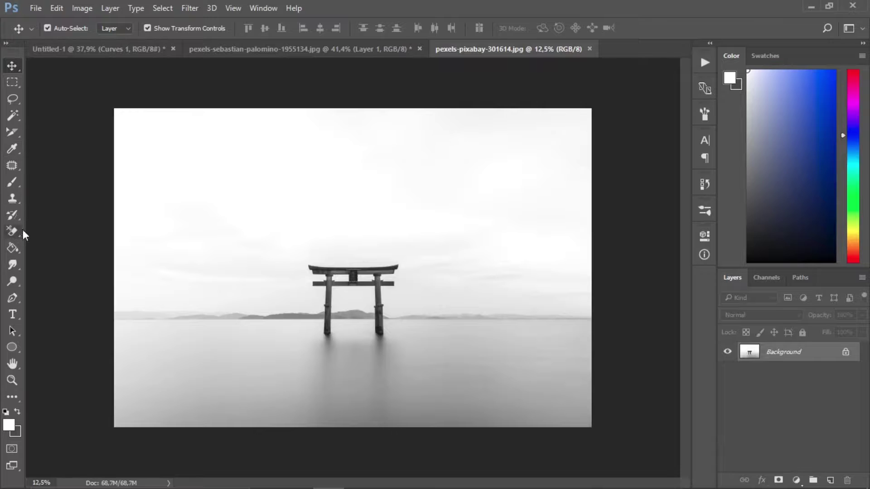
Step: In the torii gate photo, start a Pen path up the left pillar's outer edge from its base to the lower crossbeam
{"action": "left_click", "coordinate": [6, 296]}
{"action": "scroll", "coordinate": [331, 324], "scroll_direction": "up", "scroll_amount": 20}
{"action": "left_click", "coordinate": [298, 376]}
{"action": "scroll", "coordinate": [345, 199], "scroll_direction": "down", "scroll_amount": 4}
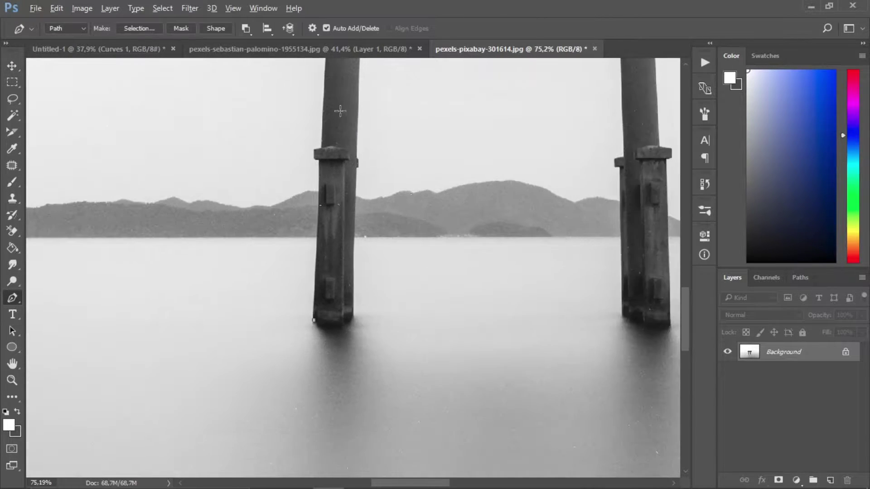
{"action": "scroll", "coordinate": [340, 111], "scroll_direction": "up", "scroll_amount": 2}
{"action": "scroll", "coordinate": [326, 73], "scroll_direction": "down", "scroll_amount": 1}
{"action": "scroll", "coordinate": [327, 74], "scroll_direction": "up", "scroll_amount": 3}
{"action": "left_click", "coordinate": [313, 84]}
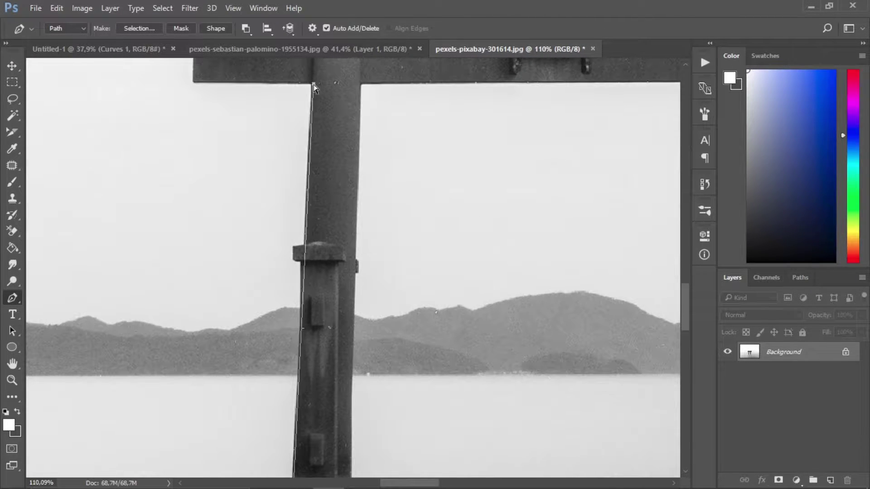
{"action": "key", "text": "ctrl+z"}
{"action": "left_click", "coordinate": [313, 80]}
Step: Continue the path around the lower crossbeam's left end and wedge, then up the left pillar to its cap
{"action": "scroll", "coordinate": [313, 80], "scroll_direction": "down", "scroll_amount": 1}
{"action": "left_click_drag", "start_coordinate": [243, 74], "coordinate": [307, 135]}
{"action": "scroll", "coordinate": [288, 141], "scroll_direction": "up", "scroll_amount": 3}
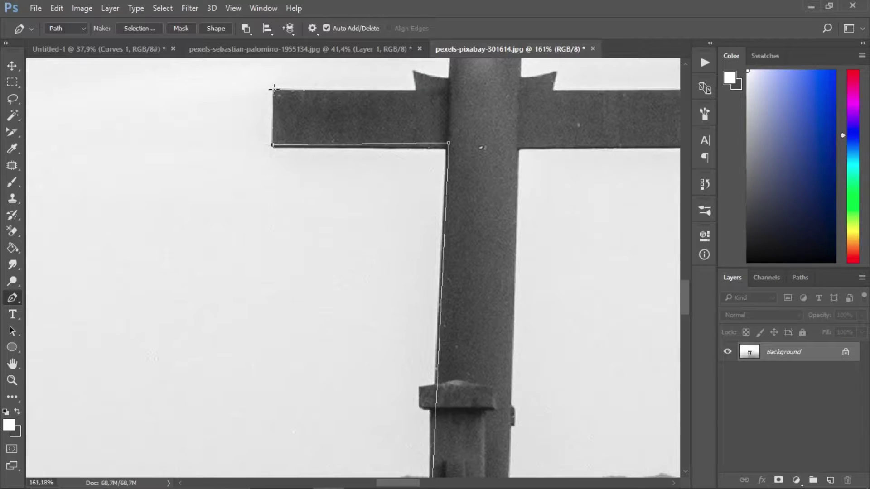
{"action": "left_click_drag", "start_coordinate": [424, 72], "coordinate": [417, 119]}
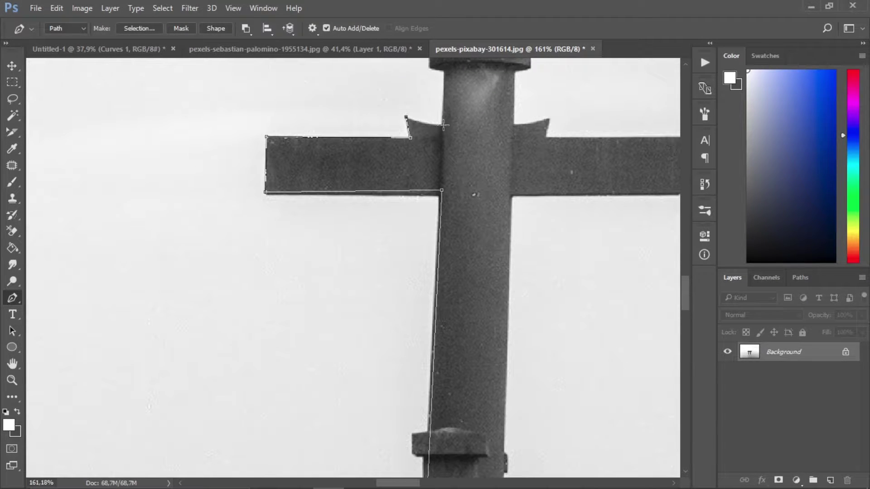
{"action": "scroll", "coordinate": [446, 136], "scroll_direction": "up", "scroll_amount": 2}
{"action": "scroll", "coordinate": [431, 145], "scroll_direction": "up", "scroll_amount": 2}
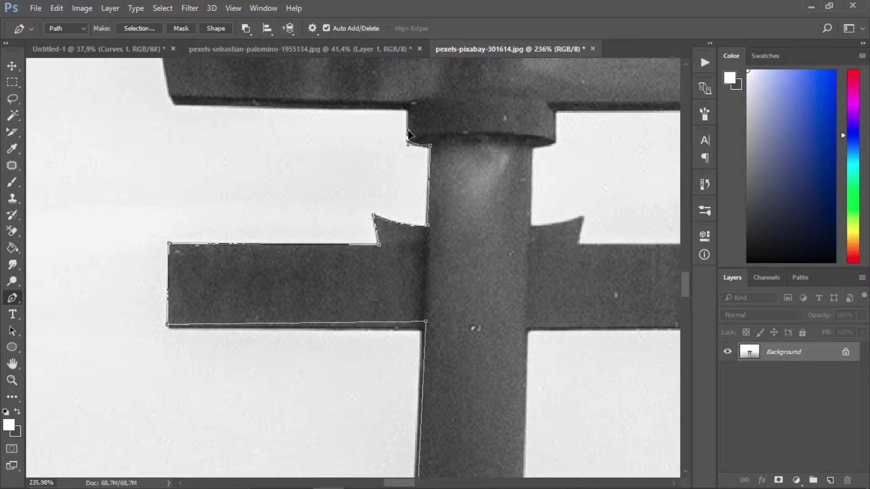
Step: Trace the underside and left end of the gate's upper beam up to the left roof tip
{"action": "left_click", "coordinate": [173, 103]}
{"action": "left_click_drag", "start_coordinate": [182, 84], "coordinate": [205, 219]}
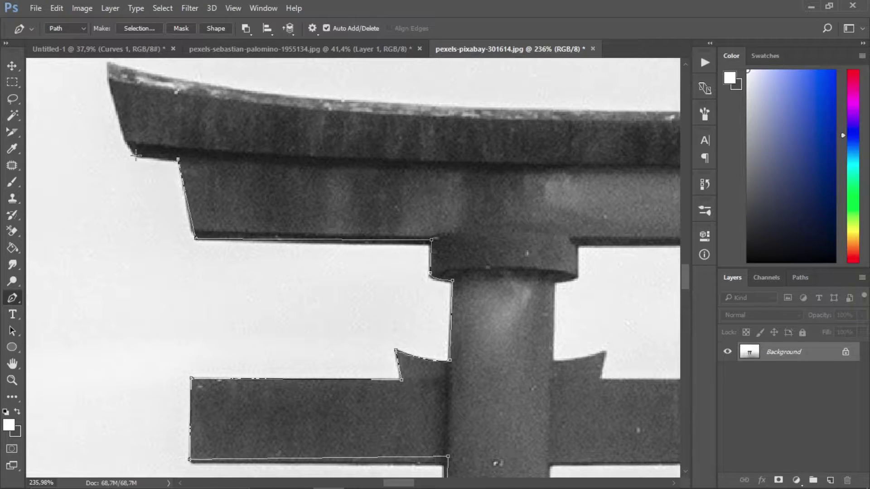
{"action": "left_click_drag", "start_coordinate": [108, 62], "coordinate": [106, 216]}
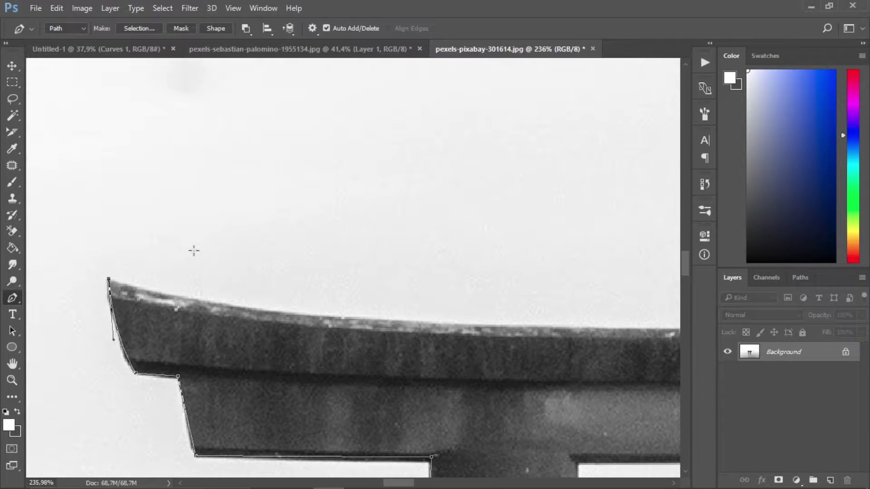
Step: Trace the gate's curved top edge from the left roof tip to the right roof tip
{"action": "scroll", "coordinate": [418, 254], "scroll_direction": "down", "scroll_amount": 2}
{"action": "left_click_drag", "start_coordinate": [419, 256], "coordinate": [598, 238]}
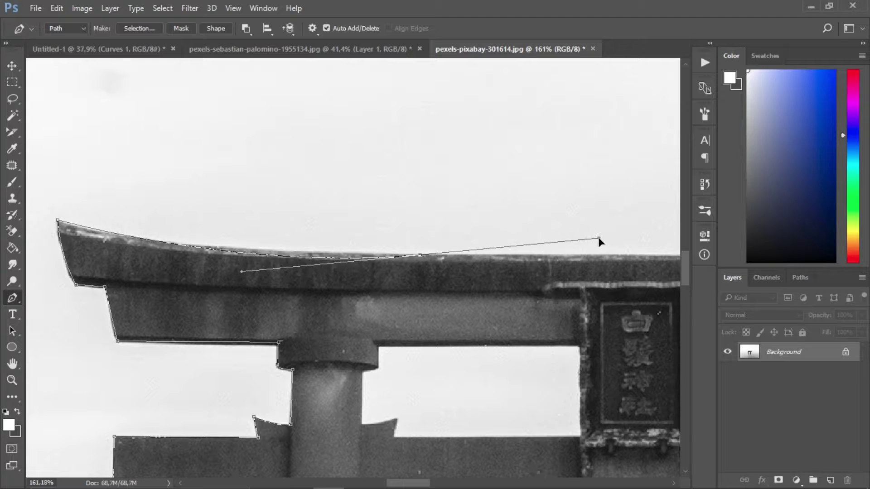
{"action": "key", "text": "ctrl+z"}
{"action": "left_click_drag", "start_coordinate": [324, 251], "coordinate": [445, 247]}
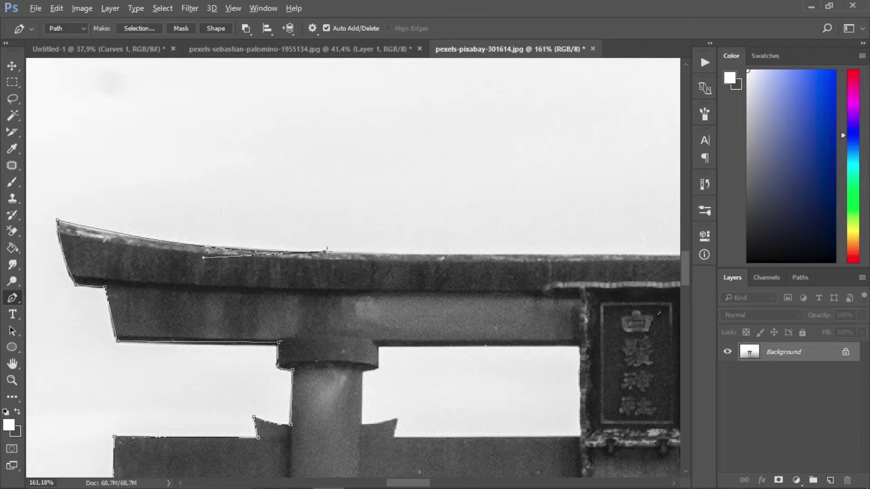
{"action": "scroll", "coordinate": [327, 252], "scroll_direction": "down", "scroll_amount": 2}
{"action": "left_click_drag", "start_coordinate": [290, 209], "coordinate": [49, 188]}
{"action": "left_click_drag", "start_coordinate": [514, 230], "coordinate": [543, 224]}
{"action": "left_click_drag", "start_coordinate": [585, 200], "coordinate": [298, 213]}
{"action": "left_click_drag", "start_coordinate": [467, 218], "coordinate": [495, 198]}
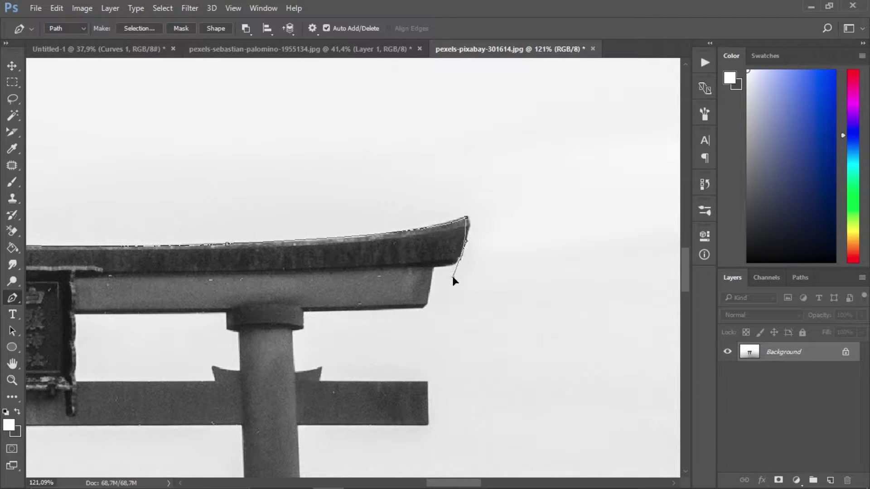
Step: Continue the path down the roof's right end, around the upper beam and pillar cap, to the wedge on the lower crossbeam
{"action": "scroll", "coordinate": [440, 241], "scroll_direction": "up", "scroll_amount": 2}
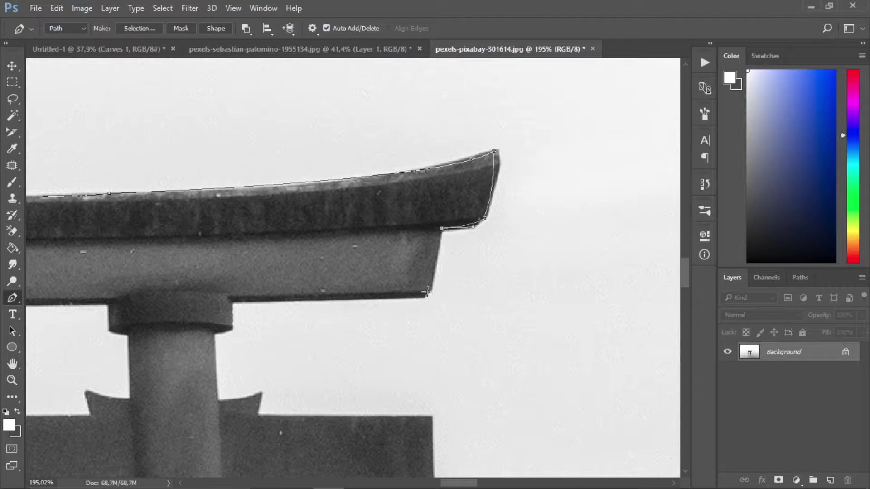
{"action": "left_click", "coordinate": [232, 326]}
{"action": "left_click_drag", "start_coordinate": [223, 330], "coordinate": [240, 251]}
{"action": "scroll", "coordinate": [263, 259], "scroll_direction": "up", "scroll_amount": 1}
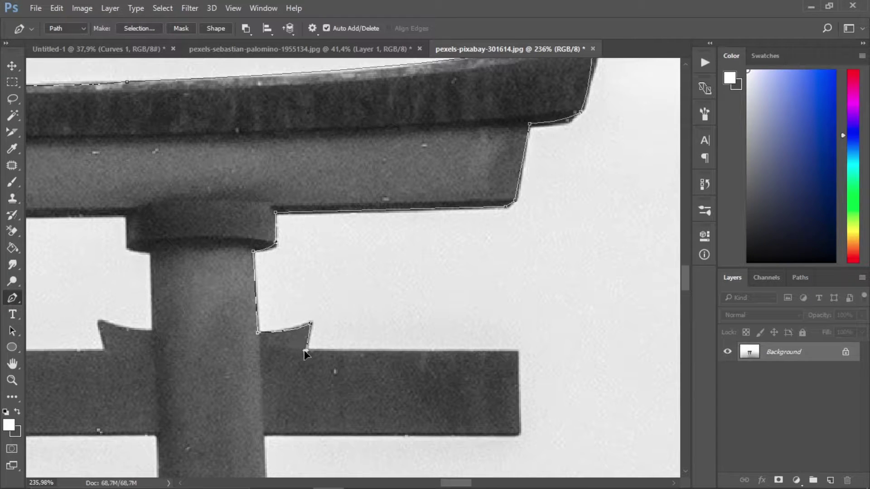
Step: Trace the lower crossbeam's right end, from the wedge around its outer corners and back to the right pillar
{"action": "left_click_drag", "start_coordinate": [516, 355], "coordinate": [501, 254]}
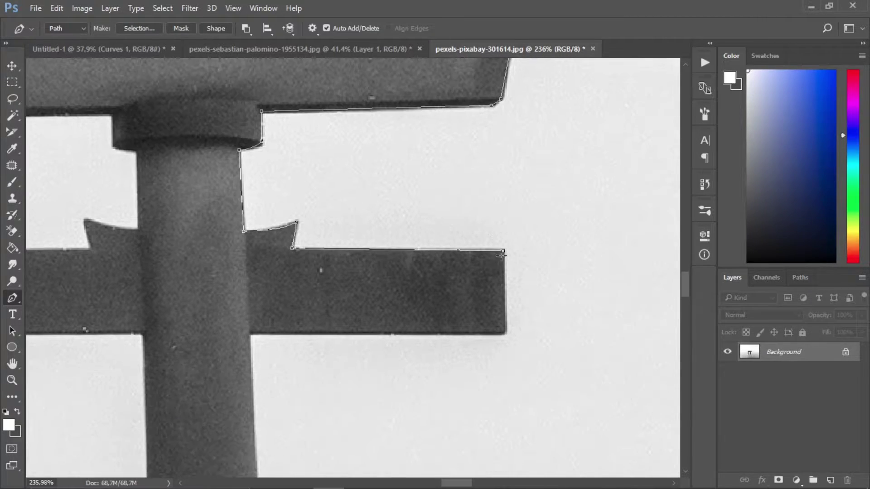
{"action": "left_click", "coordinate": [502, 251]}
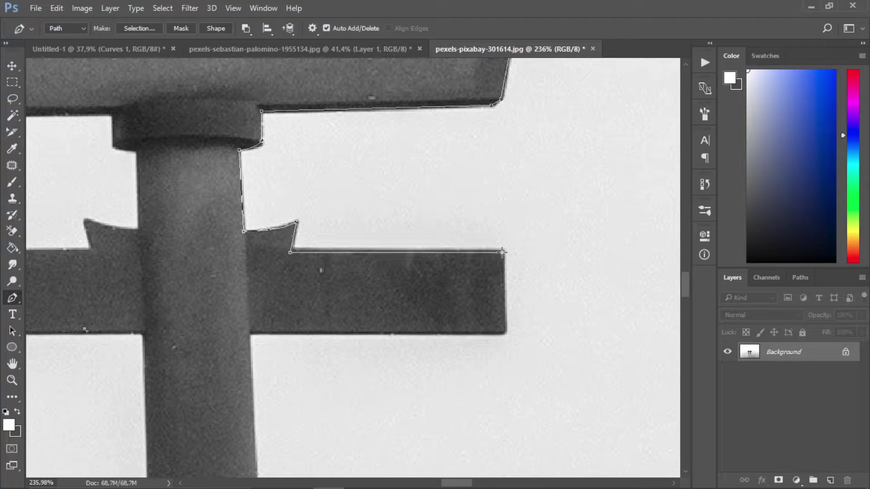
{"action": "scroll", "coordinate": [242, 327], "scroll_direction": "down", "scroll_amount": 5}
{"action": "scroll", "coordinate": [259, 394], "scroll_direction": "up", "scroll_amount": 4}
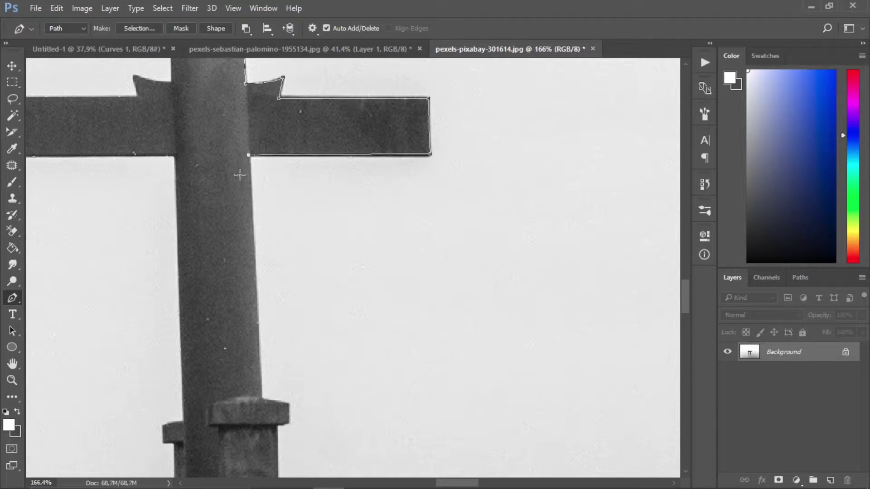
Step: Trace the right pillar's outer edge from the lower crossbeam, around the collar, down to its base at the water
{"action": "left_click", "coordinate": [275, 427]}
{"action": "scroll", "coordinate": [312, 421], "scroll_direction": "down", "scroll_amount": 5}
{"action": "left_click", "coordinate": [305, 455]}
{"action": "scroll", "coordinate": [311, 443], "scroll_direction": "down", "scroll_amount": 4}
{"action": "left_click", "coordinate": [339, 366]}
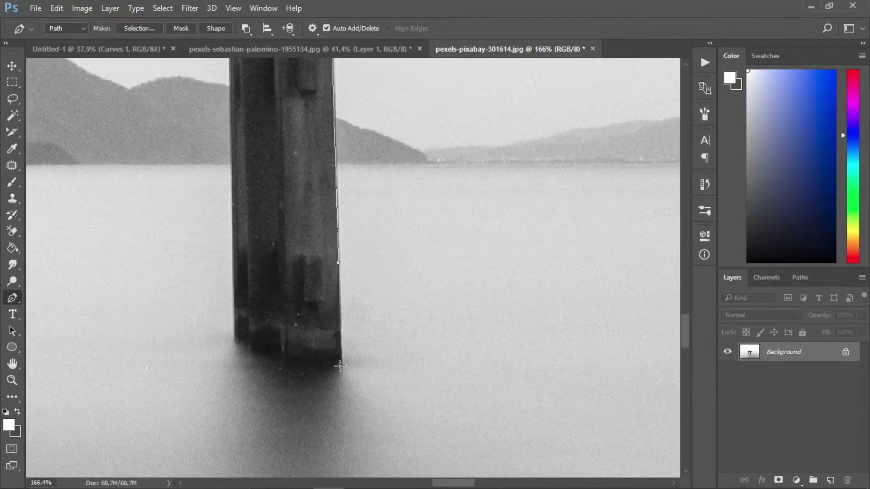
Step: Trace across the right pillar's base and up its inner edge, around the small collar, to the lower crossbeam's underside
{"action": "left_click", "coordinate": [234, 94]}
{"action": "scroll", "coordinate": [226, 226], "scroll_direction": "up", "scroll_amount": 7}
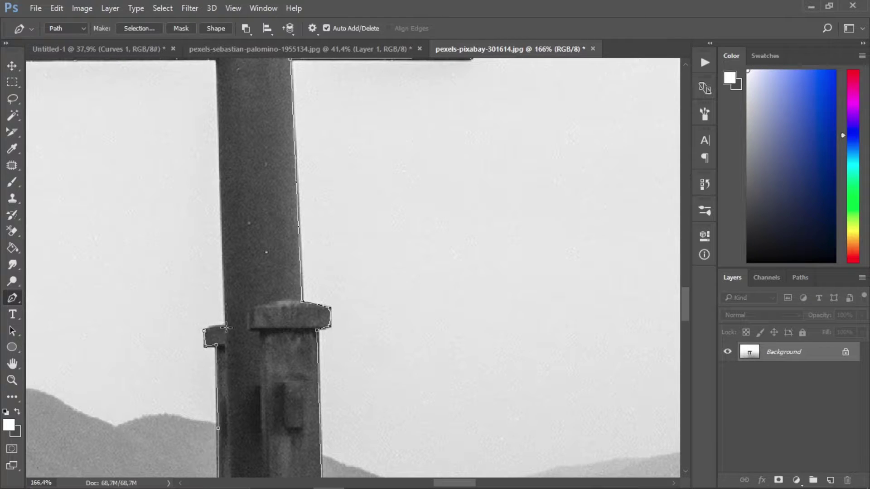
{"action": "left_click", "coordinate": [226, 327]}
{"action": "scroll", "coordinate": [244, 240], "scroll_direction": "up", "scroll_amount": 3}
{"action": "left_click", "coordinate": [224, 202]}
{"action": "left_click_drag", "start_coordinate": [219, 199], "coordinate": [810, 203]}
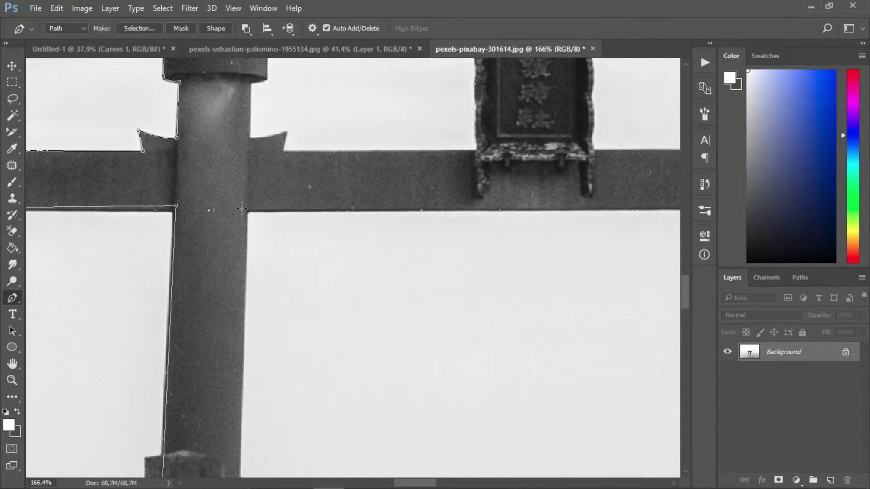
Step: Trace the crossbeam's underside to the left pillar, follow its inner edge down, and close the path with a curve at its base
{"action": "left_click", "coordinate": [242, 209]}
{"action": "left_click_drag", "start_coordinate": [241, 209], "coordinate": [260, 78]}
{"action": "left_click", "coordinate": [259, 346]}
{"action": "left_click_drag", "start_coordinate": [259, 346], "coordinate": [267, 143]}
{"action": "scroll", "coordinate": [239, 321], "scroll_direction": "down", "scroll_amount": 3}
{"action": "left_click", "coordinate": [265, 364]}
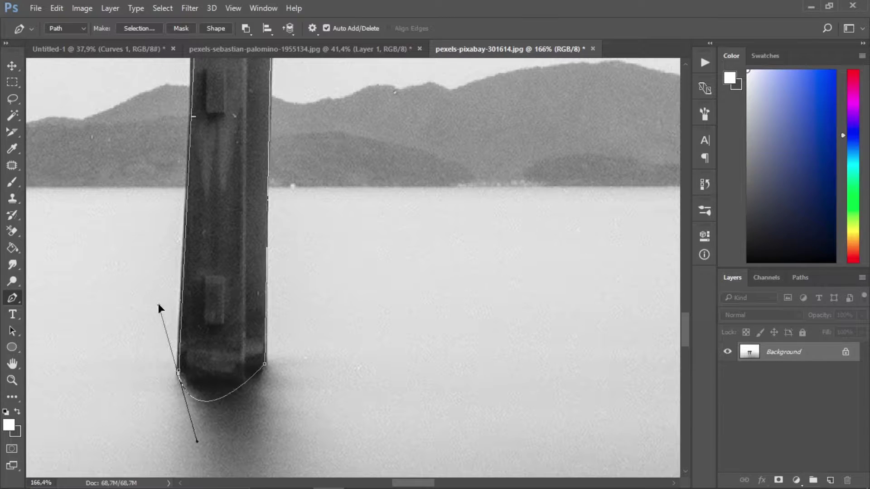
{"action": "left_click_drag", "start_coordinate": [158, 308], "coordinate": [136, 334]}
Step: Convert the closed gate path into a selection with the default settings
{"action": "key", "text": "ctrl+0"}
{"action": "left_click", "coordinate": [140, 29]}
{"action": "key", "text": "Return"}
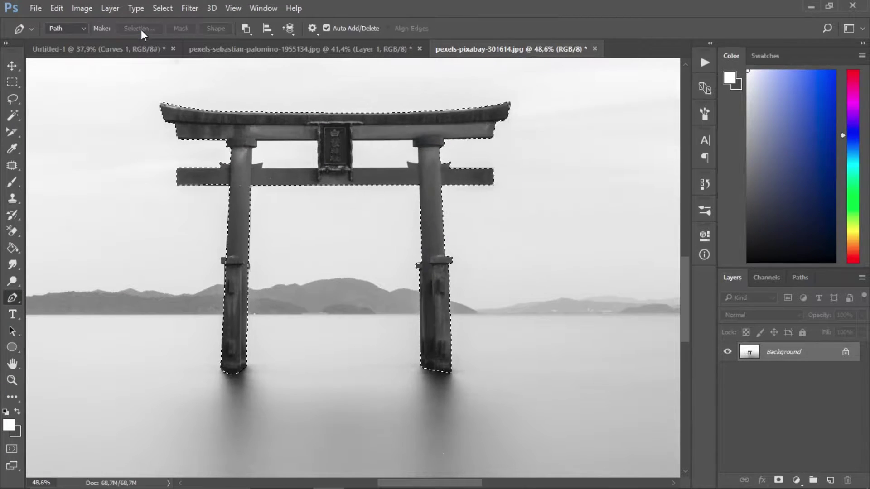
Step: Copy the selected gate to its own layer and hide the Background layer
{"action": "key", "text": "j"}
{"action": "key", "text": "ctrl+j"}
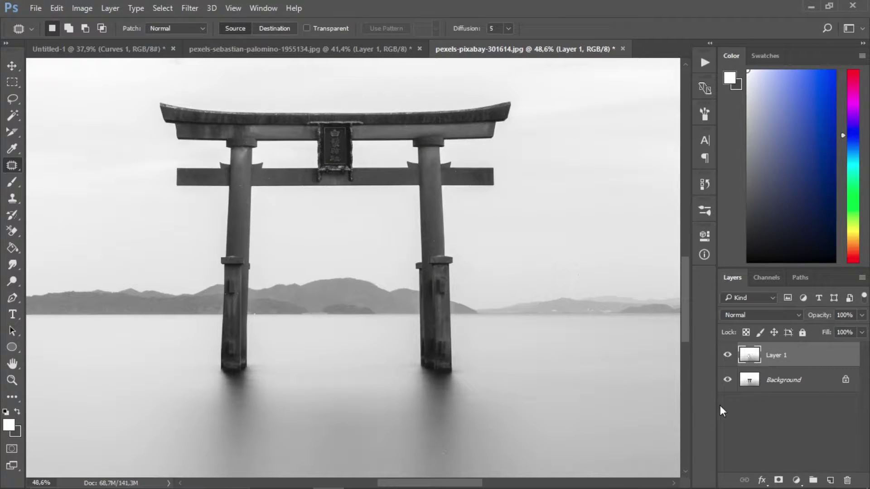
{"action": "key", "text": "ctrl+z"}
{"action": "key", "text": "ctrl+j"}
{"action": "left_click", "coordinate": [727, 380]}
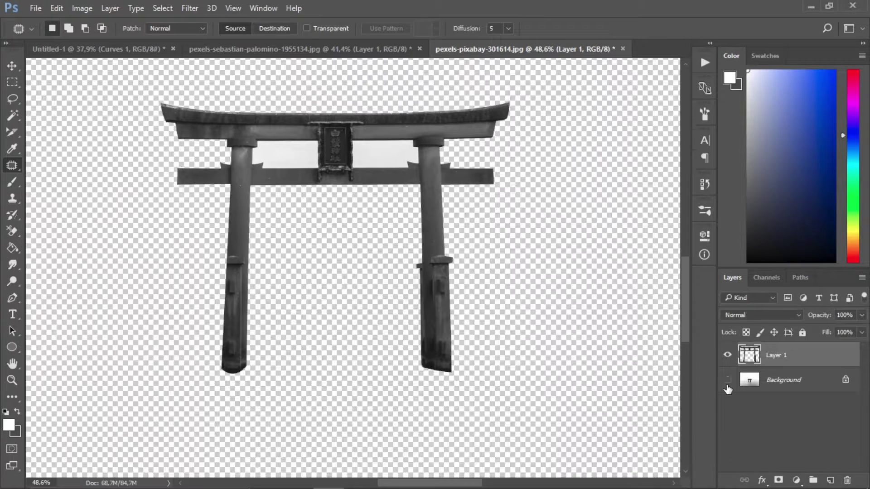
Step: Delete the two white sky areas between the gate's beams using the Magic Wand, leaving nothing selected
{"action": "scroll", "coordinate": [317, 172], "scroll_direction": "up", "scroll_amount": 10}
{"action": "key", "text": "w"}
{"action": "left_click", "coordinate": [287, 192]}
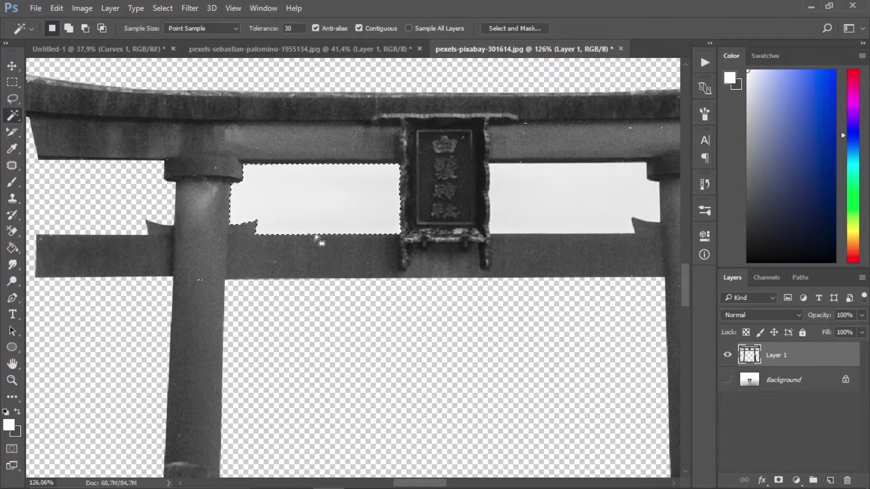
{"action": "key", "text": "Delete"}
{"action": "left_click", "coordinate": [501, 218]}
{"action": "key", "text": "Delete"}
{"action": "key", "text": "ctrl+d"}
{"action": "scroll", "coordinate": [424, 227], "scroll_direction": "down", "scroll_amount": 10}
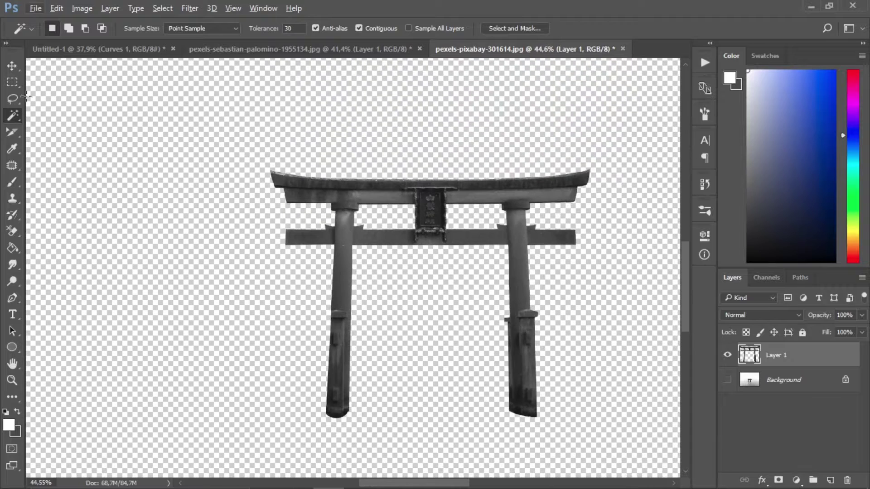
Step: Bring the cut-out gate into the Untitled-1 road composition and convert its layer for smart filters
{"action": "key", "text": "v"}
{"action": "left_click_drag", "start_coordinate": [325, 206], "coordinate": [492, 139]}
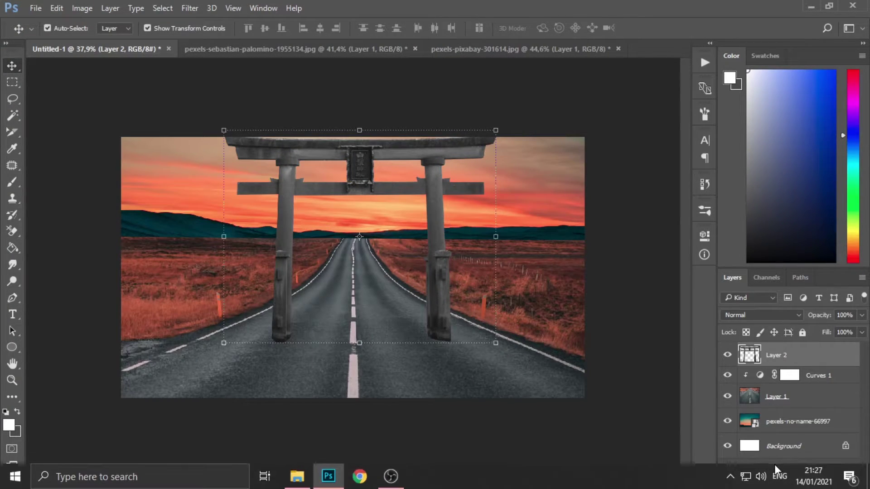
{"action": "left_click", "coordinate": [190, 8]}
{"action": "left_click", "coordinate": [224, 44]}
Step: Scale the gate down proportionally and place it over the road's vanishing point on the horizon
{"action": "key", "text": "ctrl+t"}
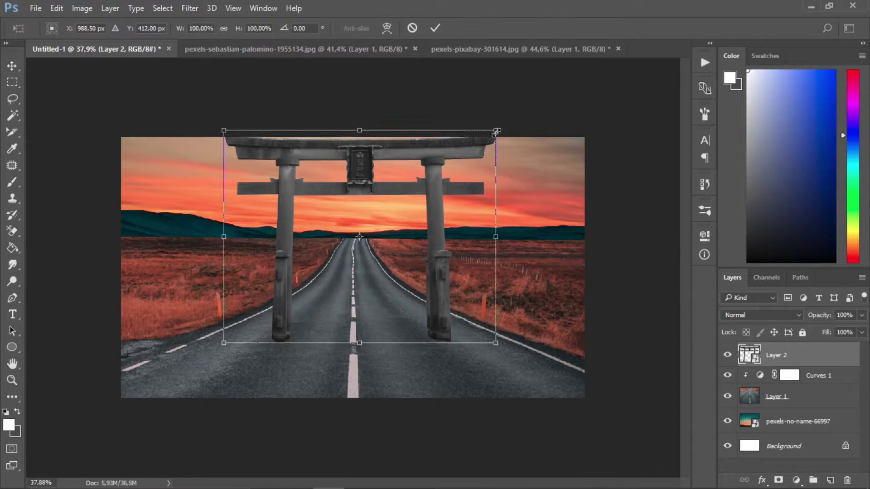
{"action": "left_click_drag", "start_coordinate": [496, 130], "coordinate": [312, 275]}
{"action": "left_click_drag", "start_coordinate": [290, 317], "coordinate": [378, 229]}
{"action": "scroll", "coordinate": [368, 237], "scroll_direction": "up", "scroll_amount": 5}
{"action": "left_click_drag", "start_coordinate": [413, 159], "coordinate": [388, 176]}
{"action": "scroll", "coordinate": [381, 211], "scroll_direction": "up", "scroll_amount": 5}
{"action": "mouse_move", "coordinate": [393, 215]}
{"action": "left_mouse_down"}
{"action": "mouse_move", "coordinate": [412, 215]}
{"action": "mouse_move", "coordinate": [388, 235]}
{"action": "mouse_move", "coordinate": [381, 210]}
{"action": "left_mouse_up"}
{"action": "scroll", "coordinate": [355, 242], "scroll_direction": "down", "scroll_amount": 10}
{"action": "scroll", "coordinate": [360, 221], "scroll_direction": "up", "scroll_amount": 8}
{"action": "key", "text": "Return"}
{"action": "scroll", "coordinate": [544, 313], "scroll_direction": "down", "scroll_amount": 3}
Step: Add a layer mask to the gate layer and paint black over the pillar bases to blend them into the ground
{"action": "left_click", "coordinate": [777, 480]}
{"action": "key", "text": "x"}
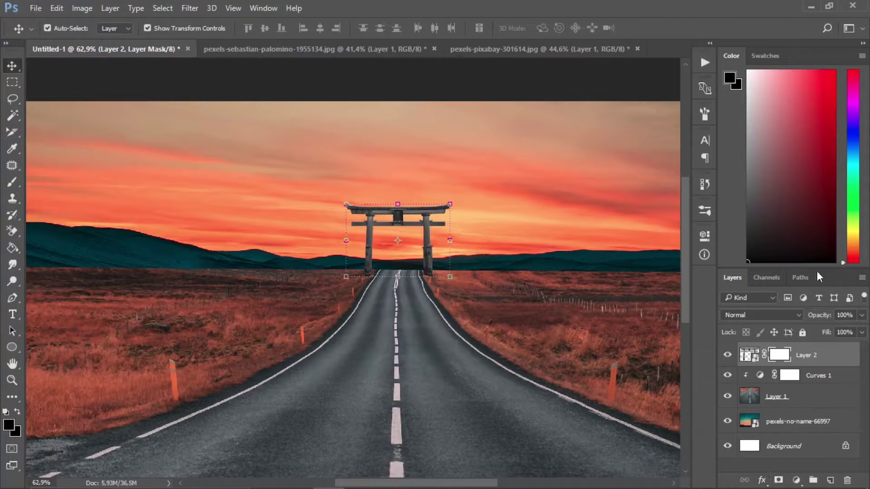
{"action": "key", "text": "b"}
{"action": "scroll", "coordinate": [447, 277], "scroll_direction": "up", "scroll_amount": 4}
{"action": "scroll", "coordinate": [446, 277], "scroll_direction": "up", "scroll_amount": 4}
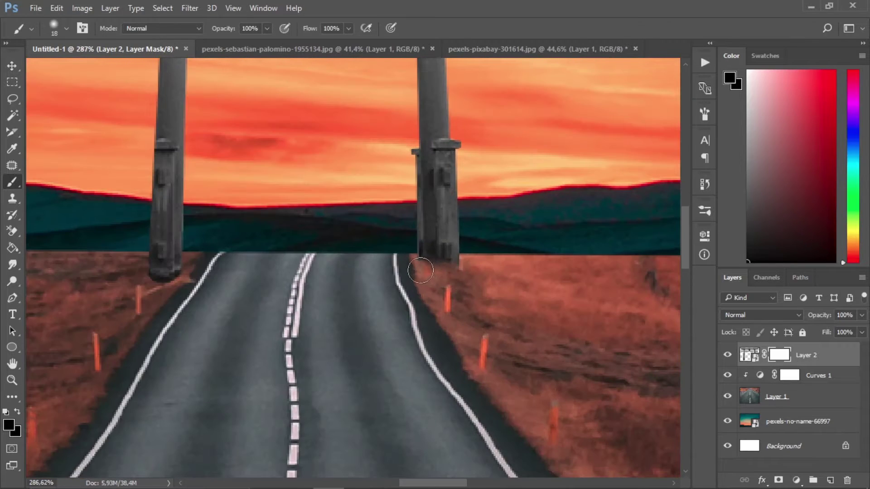
{"action": "left_click_drag", "start_coordinate": [453, 260], "coordinate": [414, 271]}
{"action": "left_click_drag", "start_coordinate": [153, 278], "coordinate": [163, 263]}
{"action": "scroll", "coordinate": [640, 390], "scroll_direction": "down", "scroll_amount": 10}
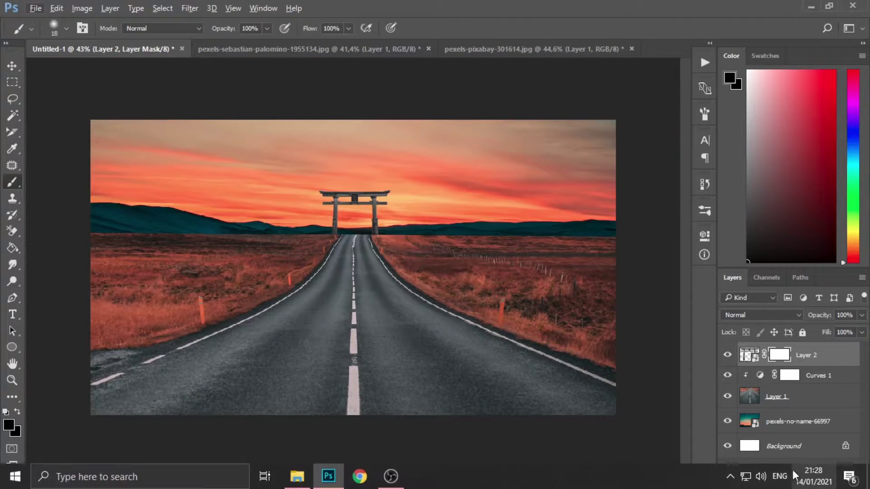
Step: Add a Curves adjustment clipped to the gate layer and pull its midtones down to darken the gate
{"action": "left_click", "coordinate": [796, 480]}
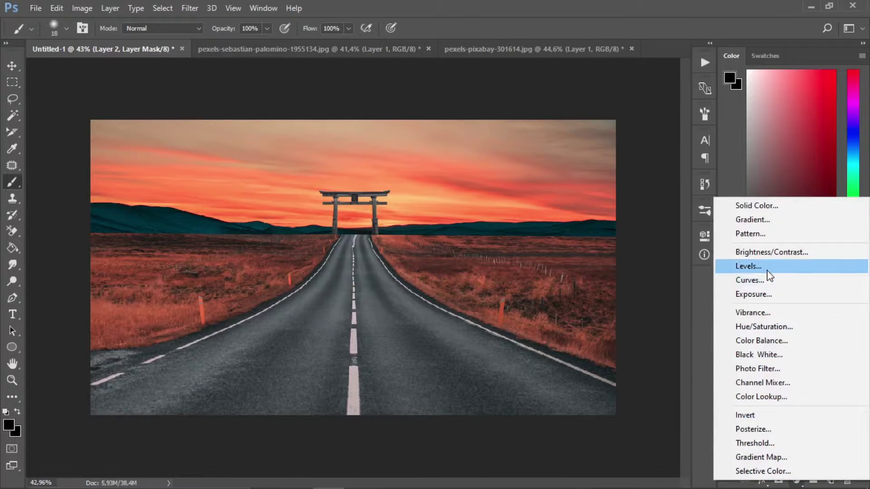
{"action": "left_click", "coordinate": [770, 280]}
{"action": "mouse_move", "coordinate": [596, 371]}
{"action": "left_mouse_down"}
{"action": "mouse_move", "coordinate": [607, 397]}
{"action": "mouse_move", "coordinate": [605, 382]}
{"action": "left_mouse_up"}
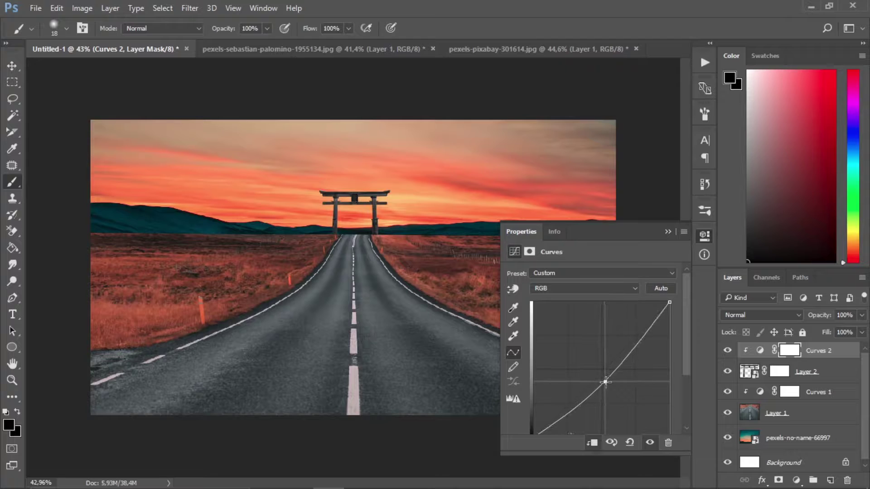
{"action": "left_click", "coordinate": [667, 232]}
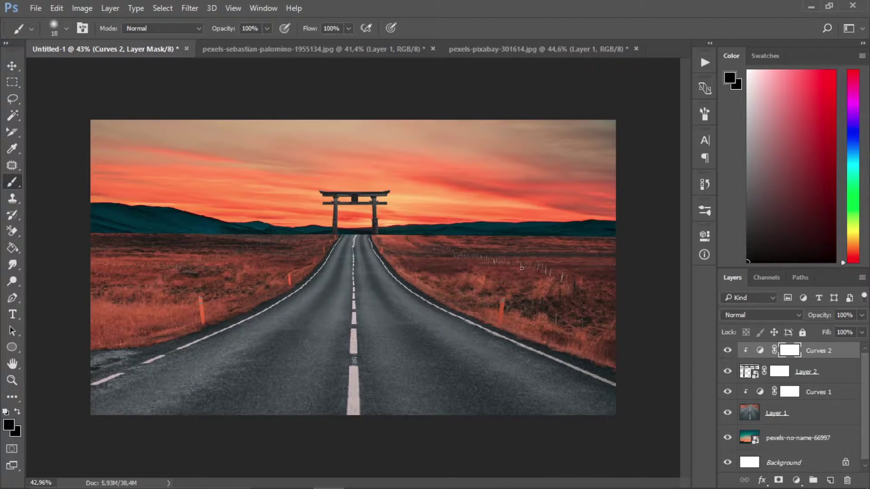
Step: Add a white Solid Color fill layer above Curves 1 and invert its mask to black
{"action": "left_click", "coordinate": [784, 419]}
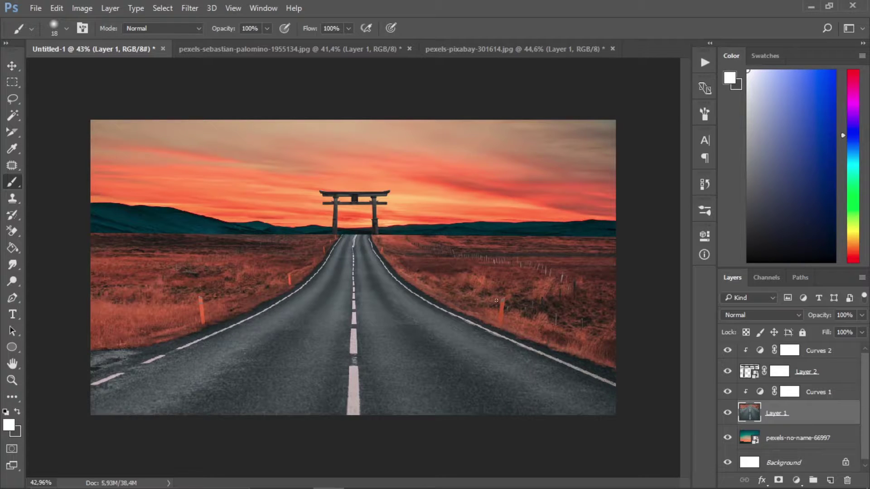
{"action": "scroll", "coordinate": [403, 252], "scroll_direction": "up", "scroll_amount": 4}
{"action": "left_click", "coordinate": [812, 395]}
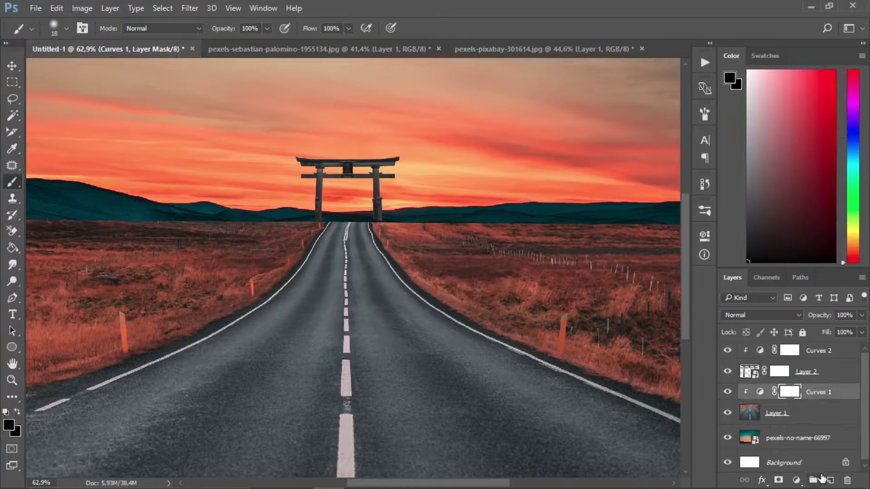
{"action": "left_click", "coordinate": [830, 480]}
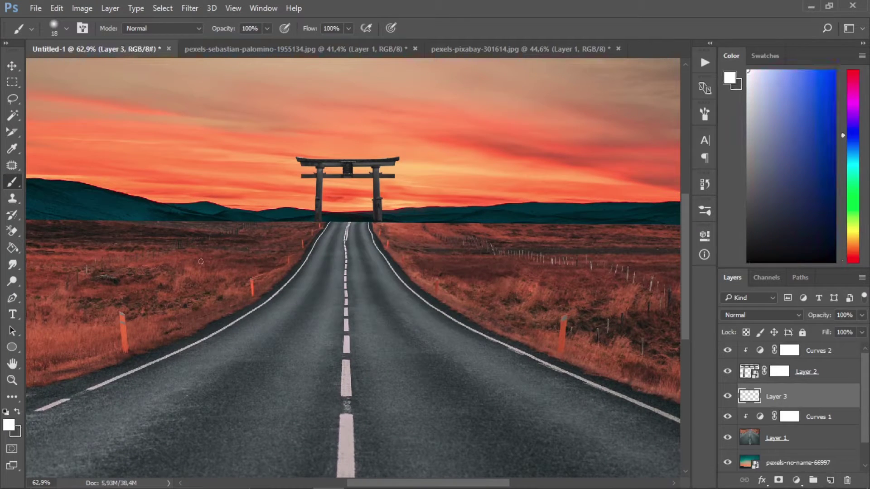
{"action": "left_click", "coordinate": [793, 480]}
{"action": "left_click", "coordinate": [748, 203]}
{"action": "left_click", "coordinate": [742, 223]}
{"action": "key", "text": "b"}
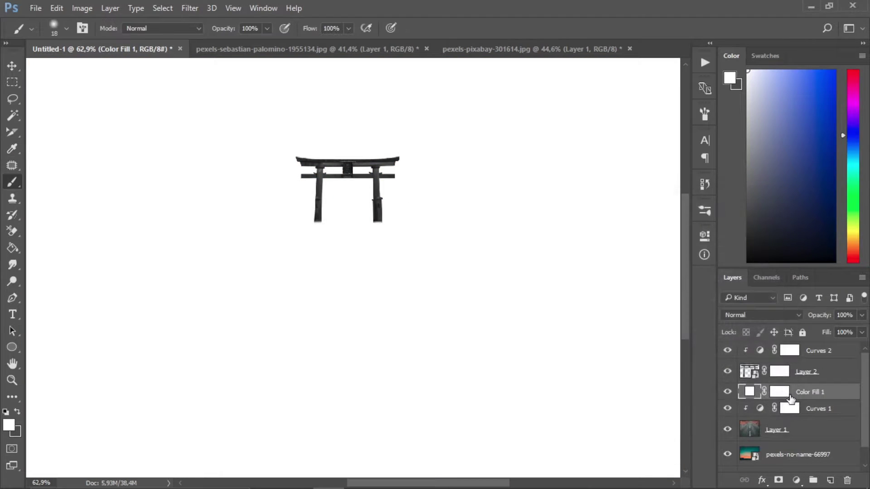
{"action": "left_click", "coordinate": [780, 392]}
{"action": "key", "text": "ctrl+i"}
{"action": "scroll", "coordinate": [346, 168], "scroll_direction": "up", "scroll_amount": 2}
{"action": "scroll", "coordinate": [346, 167], "scroll_direction": "up", "scroll_amount": 3}
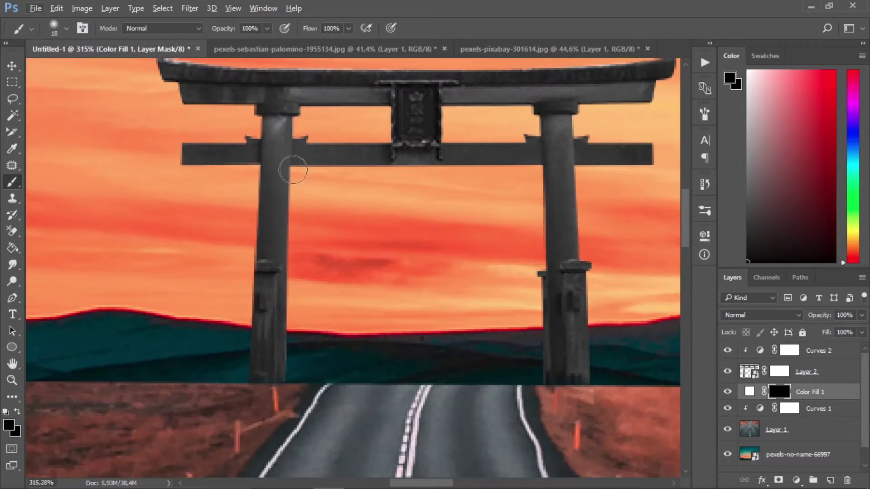
{"action": "mouse_move", "coordinate": [290, 173]}
{"action": "left_mouse_down"}
{"action": "mouse_move", "coordinate": [281, 373]}
{"action": "mouse_move", "coordinate": [409, 349]}
{"action": "left_mouse_up"}
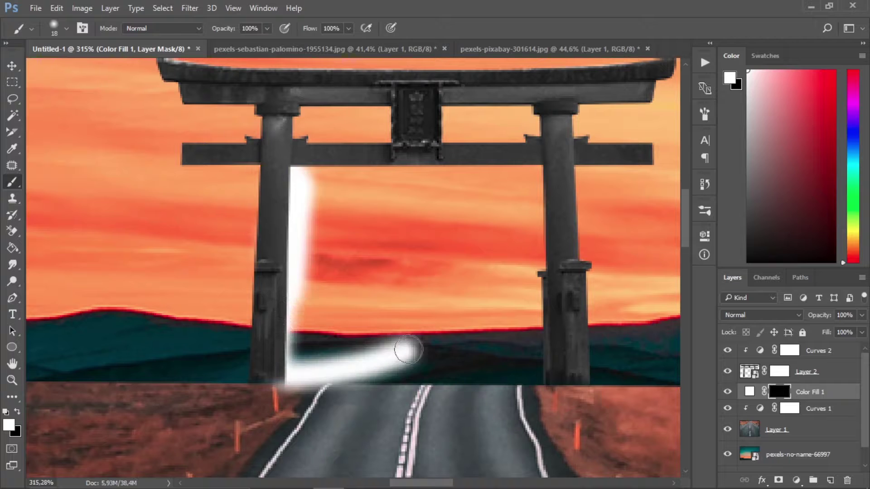
{"action": "key", "text": "ctrl+z"}
{"action": "mouse_move", "coordinate": [297, 380]}
{"action": "left_mouse_down"}
{"action": "mouse_move", "coordinate": [303, 182]}
{"action": "mouse_move", "coordinate": [289, 168]}
{"action": "mouse_move", "coordinate": [404, 165]}
{"action": "mouse_move", "coordinate": [344, 185]}
{"action": "mouse_move", "coordinate": [500, 156]}
{"action": "left_mouse_up"}
{"action": "key", "text": "ctrl+z"}
Step: Paint the fill's mask white across the gate opening with a 29 px brush, and move the fill layer below Layer 1
{"action": "right_click", "coordinate": [528, 175]}
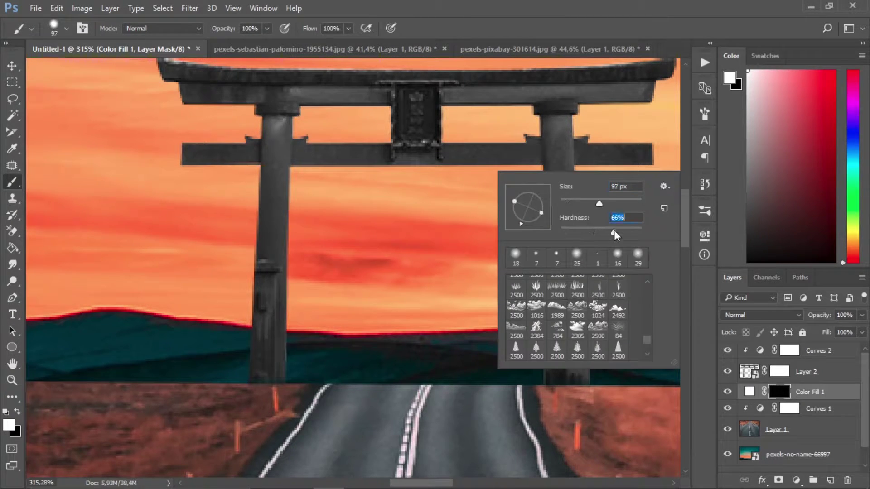
{"action": "left_click_drag", "start_coordinate": [588, 203], "coordinate": [571, 203]}
{"action": "mouse_move", "coordinate": [299, 183]}
{"action": "left_mouse_down"}
{"action": "mouse_move", "coordinate": [515, 189]}
{"action": "mouse_move", "coordinate": [522, 365]}
{"action": "mouse_move", "coordinate": [297, 329]}
{"action": "mouse_move", "coordinate": [368, 343]}
{"action": "mouse_move", "coordinate": [460, 310]}
{"action": "mouse_move", "coordinate": [390, 209]}
{"action": "mouse_move", "coordinate": [453, 213]}
{"action": "left_mouse_up"}
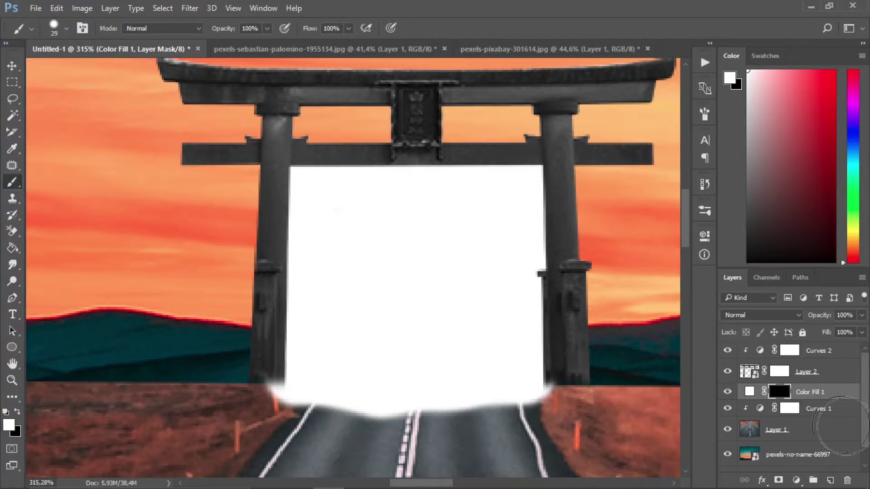
{"action": "left_click_drag", "start_coordinate": [807, 395], "coordinate": [797, 442]}
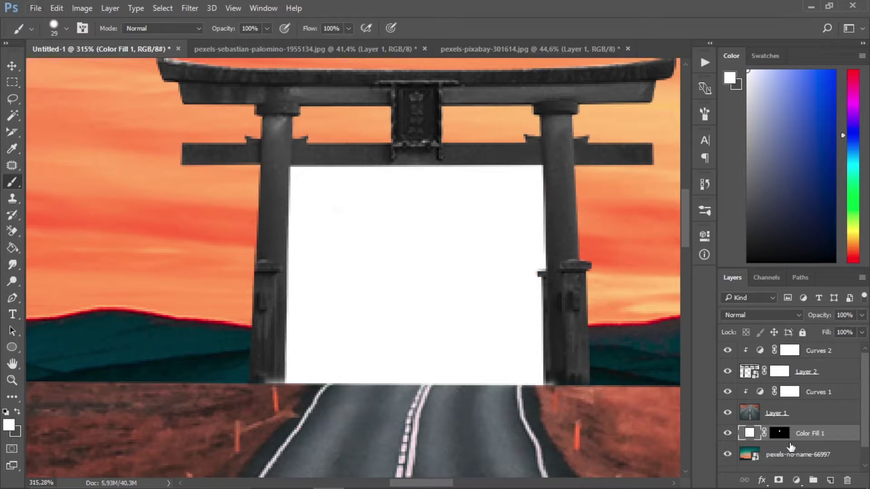
Step: Set the Color Fill 1 layer's blend mode to Overlay to make the sky inside the gate glow
{"action": "left_click", "coordinate": [779, 372]}
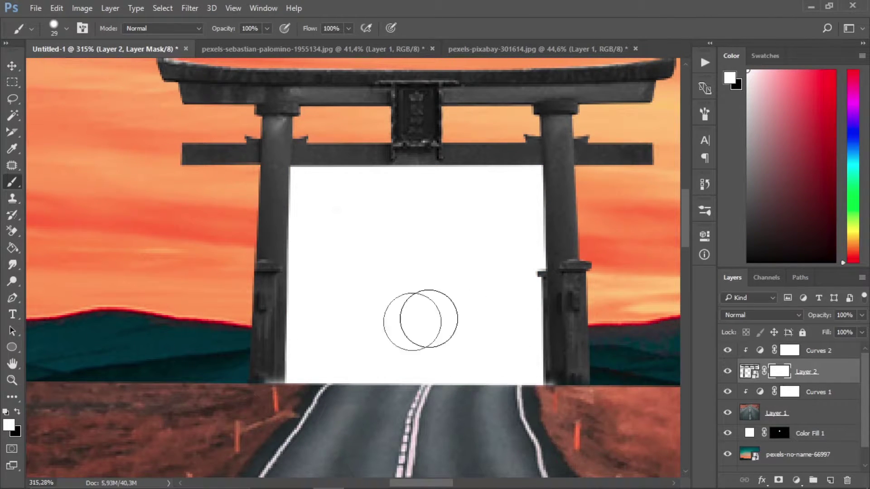
{"action": "scroll", "coordinate": [515, 300], "scroll_direction": "down", "scroll_amount": 5}
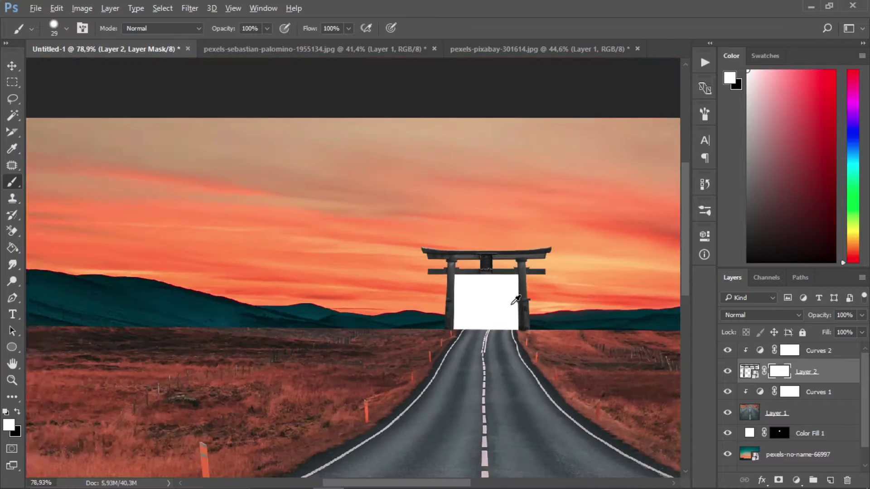
{"action": "scroll", "coordinate": [516, 300], "scroll_direction": "down", "scroll_amount": 1}
{"action": "left_click", "coordinate": [797, 393]}
{"action": "left_click", "coordinate": [783, 432]}
{"action": "left_click", "coordinate": [791, 316]}
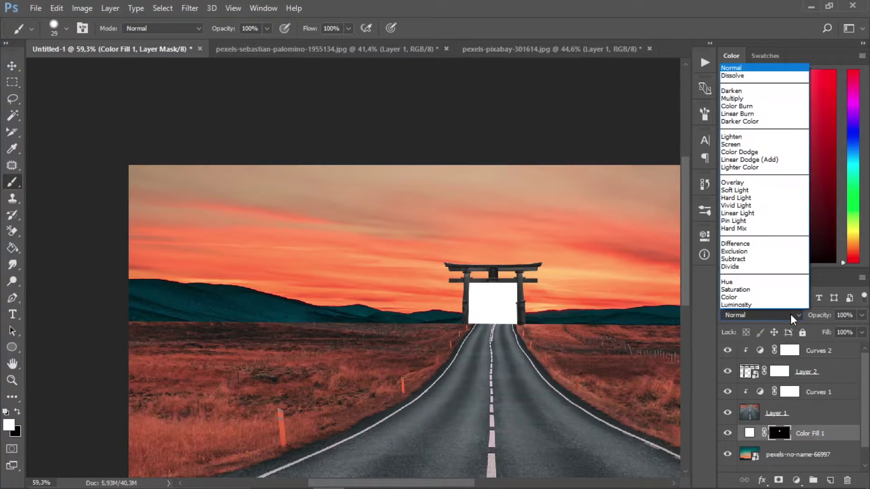
{"action": "left_click", "coordinate": [761, 144]}
{"action": "left_click", "coordinate": [761, 314]}
{"action": "left_click", "coordinate": [732, 182]}
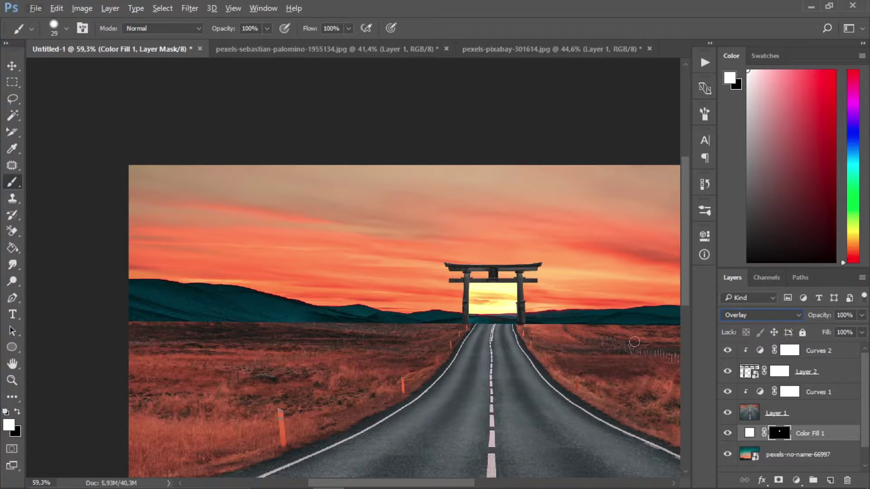
Step: Compare the gate opening with and without the Color Fill 1 glow
{"action": "left_click", "coordinate": [727, 432]}
{"action": "left_click", "coordinate": [727, 433]}
{"action": "scroll", "coordinate": [470, 295], "scroll_direction": "down", "scroll_amount": 2}
{"action": "scroll", "coordinate": [480, 300], "scroll_direction": "up", "scroll_amount": 2}
{"action": "left_click", "coordinate": [799, 416]}
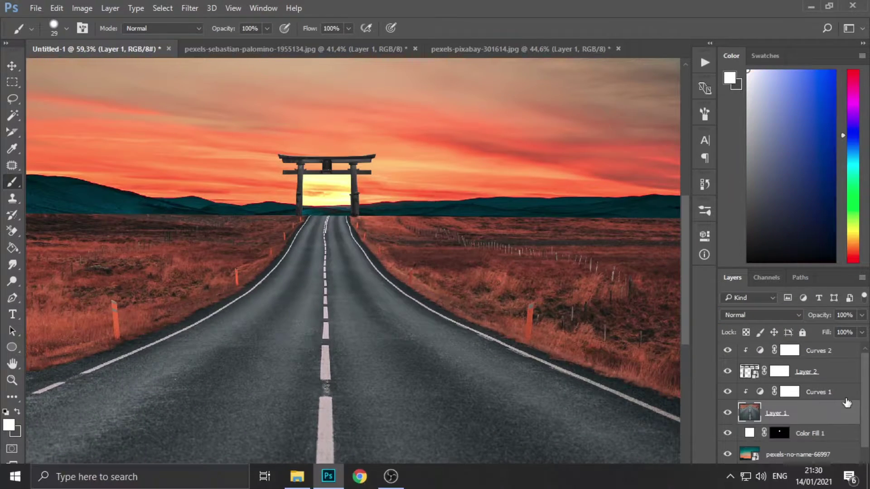
{"action": "key", "text": "ctrl+shift+alt+n"}
{"action": "key", "text": "ctrl+z"}
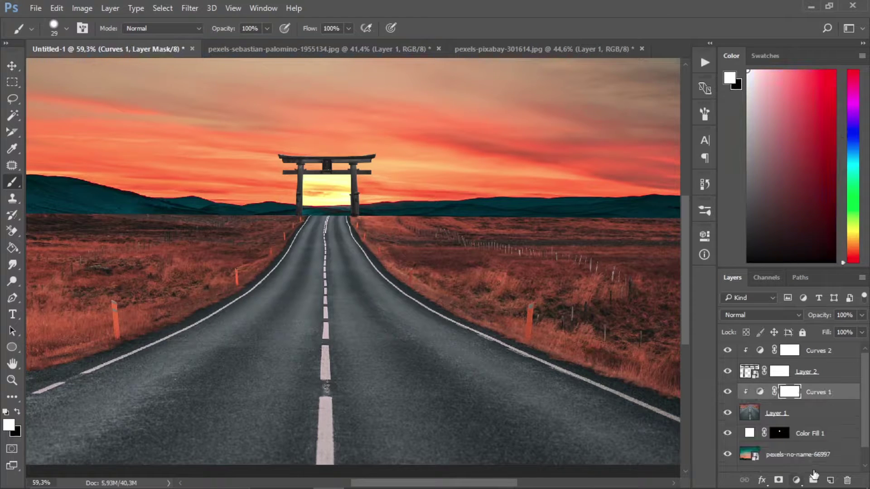
Step: Add a Solid Color fill layer above Curves 1 and sample its colour from the orange post beside the road
{"action": "left_click", "coordinate": [796, 480]}
{"action": "left_click", "coordinate": [811, 205]}
{"action": "key", "text": "Return"}
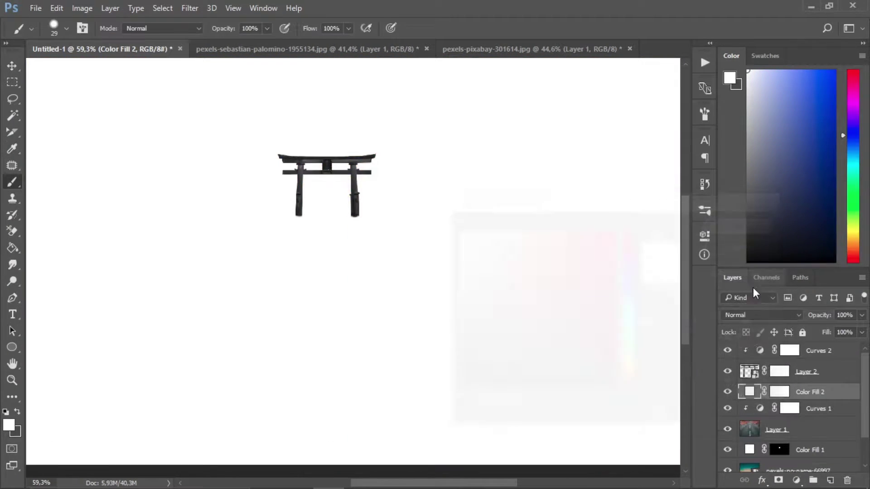
{"action": "left_click", "coordinate": [727, 392]}
{"action": "double_click", "coordinate": [749, 391]}
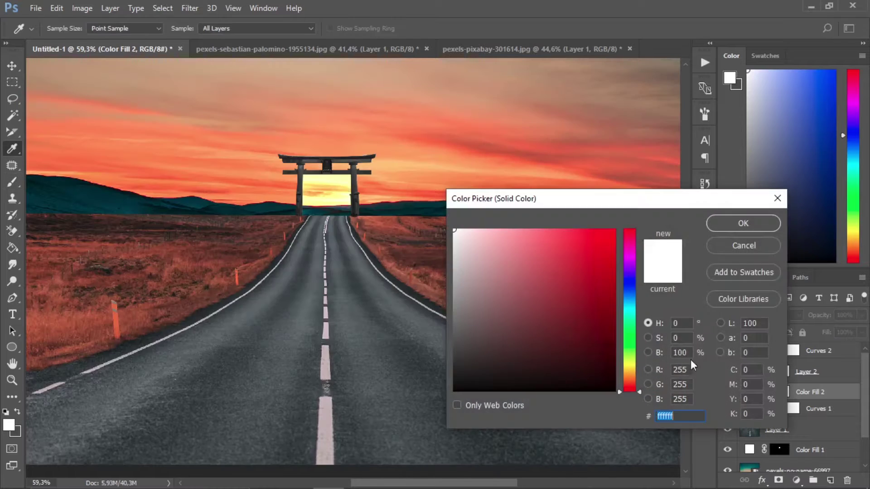
{"action": "left_click", "coordinate": [117, 314]}
{"action": "key", "text": "Return"}
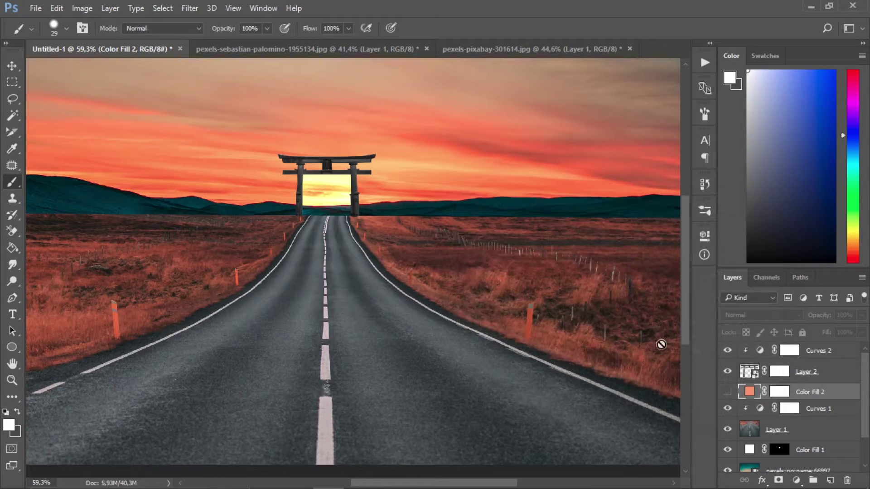
Step: Make the Color Fill 2 layer visible and invert its mask to black
{"action": "left_click", "coordinate": [778, 393]}
{"action": "left_click", "coordinate": [728, 392]}
{"action": "key", "text": "ctrl+i"}
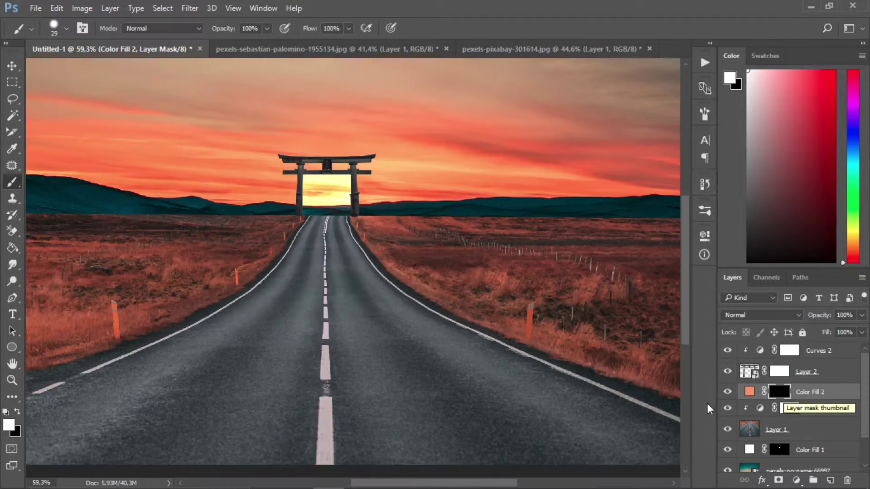
Step: Paint the Color Fill 2 mask white over the nearest left roadside post with a 10 px brush, cleaning its edges with black
{"action": "scroll", "coordinate": [174, 443], "scroll_direction": "up", "scroll_amount": 18}
{"action": "right_click", "coordinate": [111, 222]}
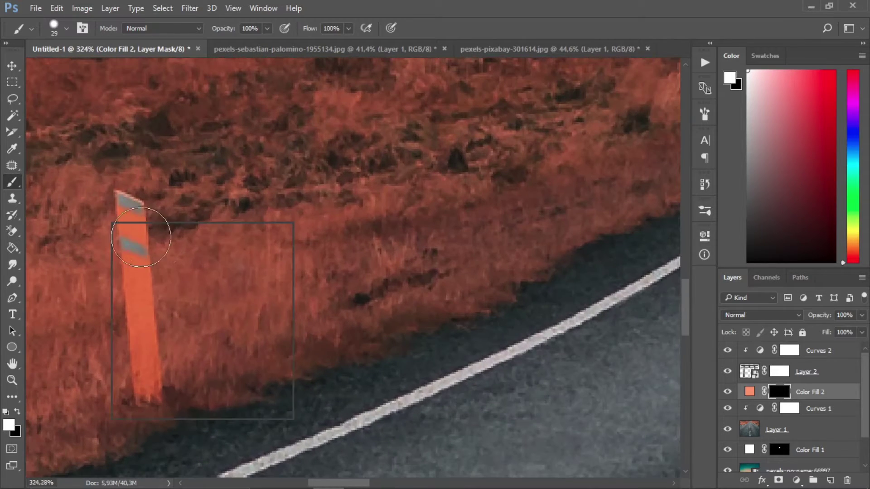
{"action": "left_click_drag", "start_coordinate": [184, 255], "coordinate": [177, 255]}
{"action": "key", "text": "Return"}
{"action": "mouse_move", "coordinate": [120, 194]}
{"action": "left_mouse_down"}
{"action": "mouse_move", "coordinate": [130, 313]}
{"action": "mouse_move", "coordinate": [150, 397]}
{"action": "mouse_move", "coordinate": [140, 205]}
{"action": "left_mouse_up"}
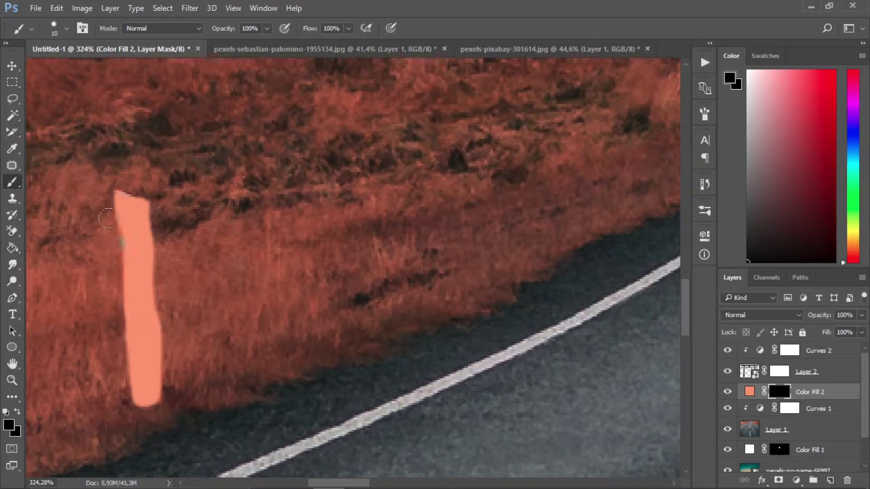
{"action": "scroll", "coordinate": [135, 246], "scroll_direction": "up", "scroll_amount": 3}
{"action": "mouse_move", "coordinate": [206, 446]}
{"action": "left_mouse_down"}
{"action": "mouse_move", "coordinate": [190, 355]}
{"action": "mouse_move", "coordinate": [183, 214]}
{"action": "left_mouse_up"}
{"action": "key", "text": "d"}
Step: Paint the mask white over the nearest right roadside post with the 10 px brush and trim its edges with black
{"action": "scroll", "coordinate": [151, 244], "scroll_direction": "down", "scroll_amount": 10}
{"action": "mouse_move", "coordinate": [426, 204]}
{"action": "left_mouse_down"}
{"action": "mouse_move", "coordinate": [260, 182]}
{"action": "mouse_move", "coordinate": [88, 183]}
{"action": "left_mouse_up"}
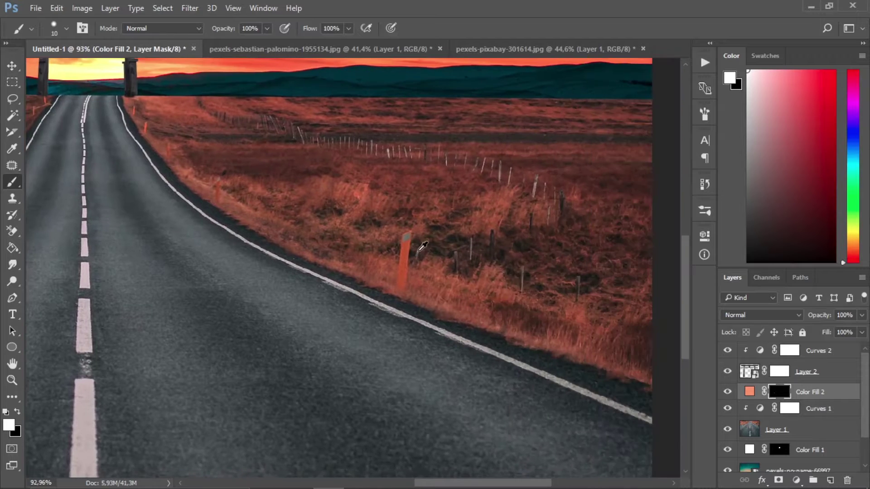
{"action": "scroll", "coordinate": [407, 250], "scroll_direction": "up", "scroll_amount": 4}
{"action": "mouse_move", "coordinate": [407, 208]}
{"action": "left_mouse_down"}
{"action": "mouse_move", "coordinate": [382, 413]}
{"action": "mouse_move", "coordinate": [395, 421]}
{"action": "mouse_move", "coordinate": [404, 336]}
{"action": "left_mouse_up"}
{"action": "left_click_drag", "start_coordinate": [412, 269], "coordinate": [408, 223]}
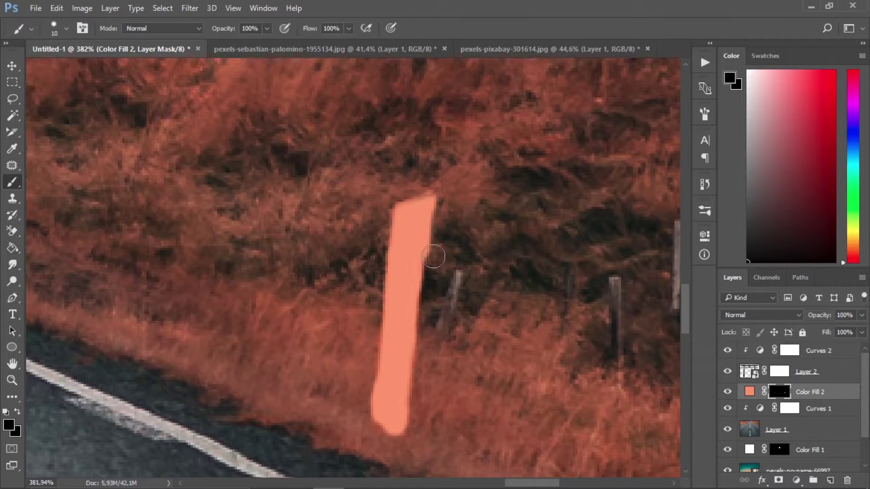
{"action": "scroll", "coordinate": [434, 230], "scroll_direction": "down", "scroll_amount": 4}
{"action": "scroll", "coordinate": [419, 403], "scroll_direction": "up", "scroll_amount": 5}
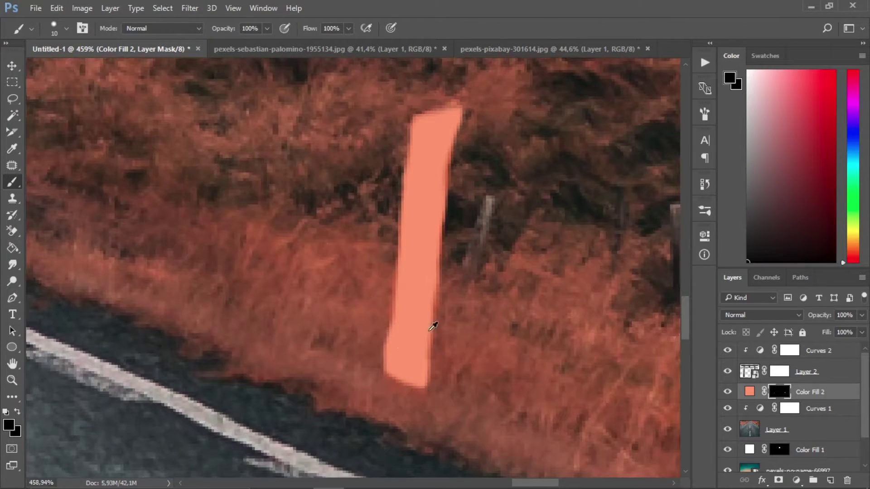
Step: Reduce the brush to 3 px and fill the second post on the road's right side with white on the mask
{"action": "scroll", "coordinate": [428, 330], "scroll_direction": "down", "scroll_amount": 6}
{"action": "key", "text": "x"}
{"action": "scroll", "coordinate": [165, 184], "scroll_direction": "up", "scroll_amount": 7}
{"action": "right_click", "coordinate": [247, 291]}
{"action": "left_click_drag", "start_coordinate": [314, 324], "coordinate": [310, 325]}
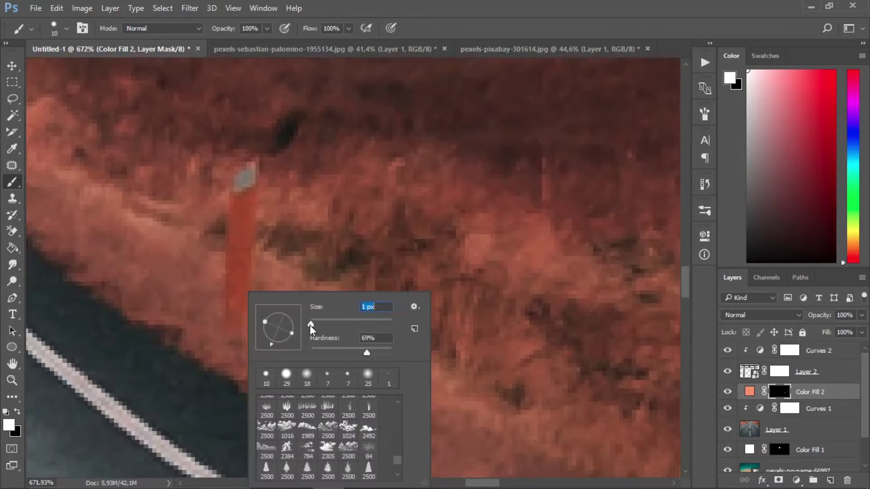
{"action": "key", "text": "Return"}
{"action": "left_click_drag", "start_coordinate": [236, 274], "coordinate": [237, 313]}
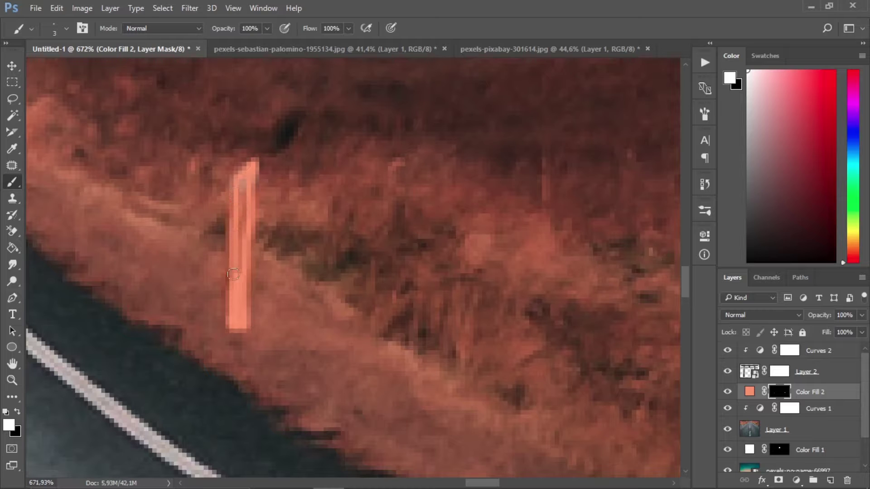
{"action": "right_click", "coordinate": [236, 274]}
{"action": "key", "text": "Return"}
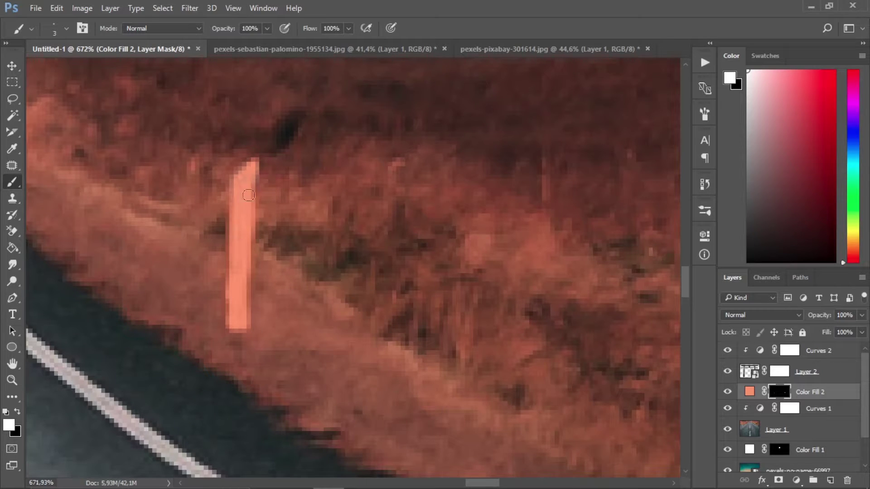
Step: Paint the mask white over the remaining small posts along the road's right edge towards the gate
{"action": "scroll", "coordinate": [223, 233], "scroll_direction": "down", "scroll_amount": 3}
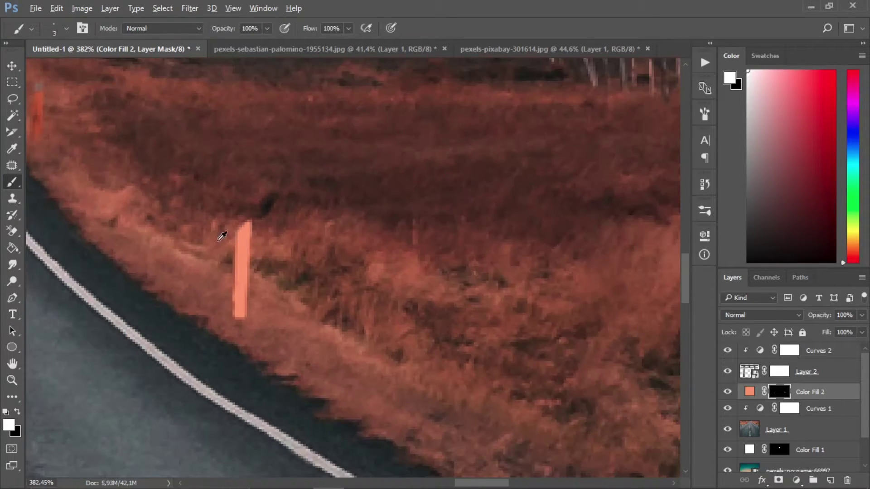
{"action": "scroll", "coordinate": [247, 287], "scroll_direction": "up", "scroll_amount": 4}
{"action": "left_click_drag", "start_coordinate": [229, 151], "coordinate": [417, 357]}
{"action": "left_click_drag", "start_coordinate": [77, 80], "coordinate": [348, 292]}
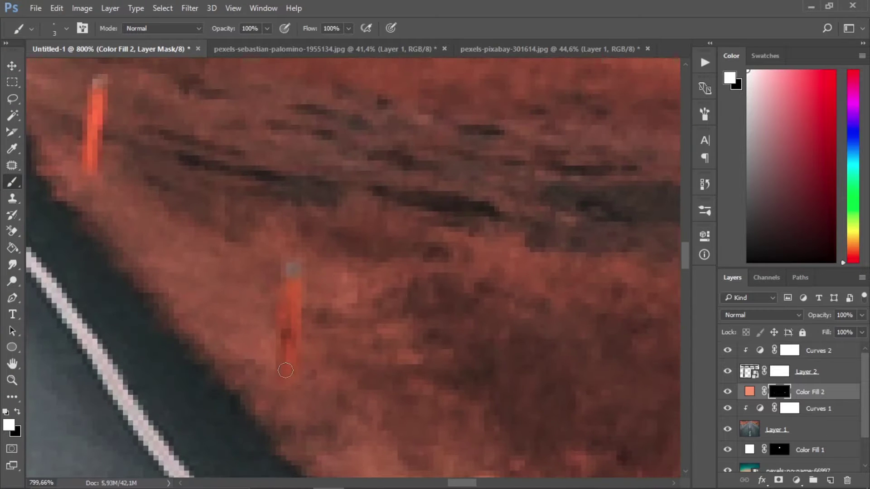
{"action": "left_click_drag", "start_coordinate": [283, 372], "coordinate": [289, 305]}
{"action": "left_click_drag", "start_coordinate": [282, 339], "coordinate": [289, 294]}
{"action": "mouse_move", "coordinate": [241, 288]}
{"action": "left_mouse_down"}
{"action": "mouse_move", "coordinate": [314, 383]}
{"action": "mouse_move", "coordinate": [317, 314]}
{"action": "left_mouse_up"}
{"action": "mouse_move", "coordinate": [168, 193]}
{"action": "left_mouse_down"}
{"action": "mouse_move", "coordinate": [234, 379]}
{"action": "mouse_move", "coordinate": [245, 299]}
{"action": "left_mouse_up"}
{"action": "left_click_drag", "start_coordinate": [163, 237], "coordinate": [319, 359]}
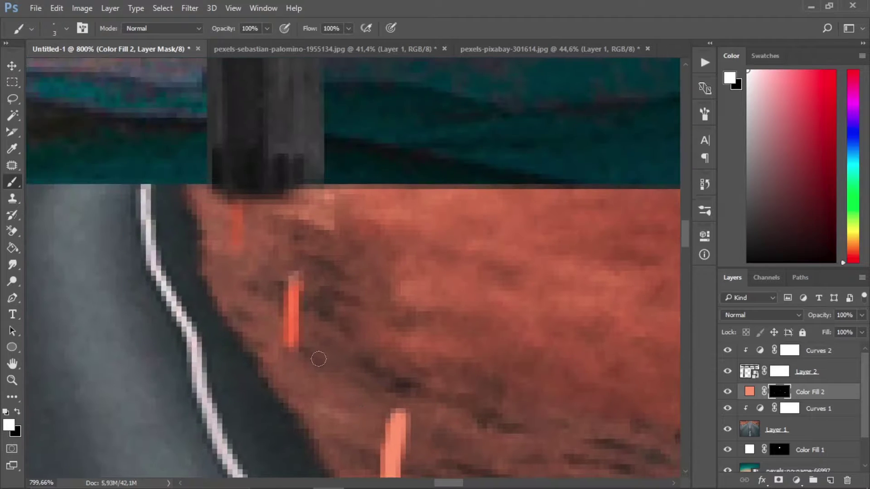
{"action": "left_click_drag", "start_coordinate": [294, 302], "coordinate": [291, 337]}
{"action": "key", "text": "ctrl+z"}
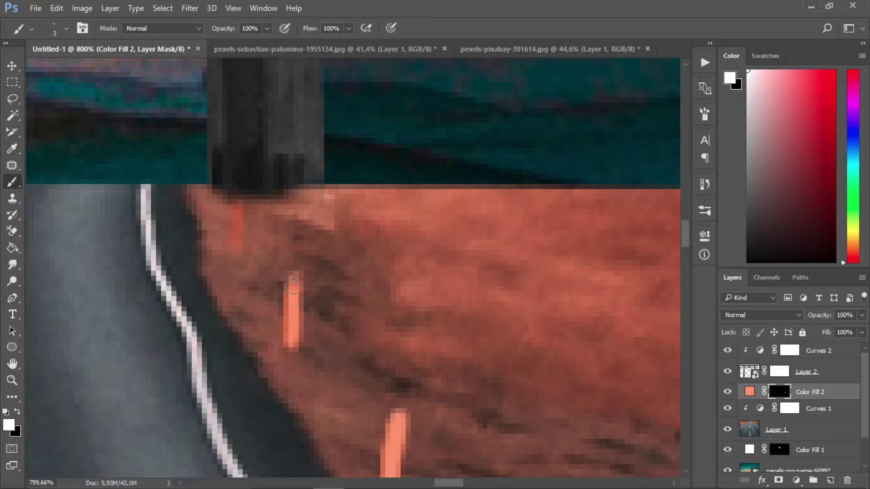
Step: Paint the mask white over the small distant posts along the road's left edge with the 3 px brush
{"action": "scroll", "coordinate": [238, 210], "scroll_direction": "left", "scroll_amount": 10}
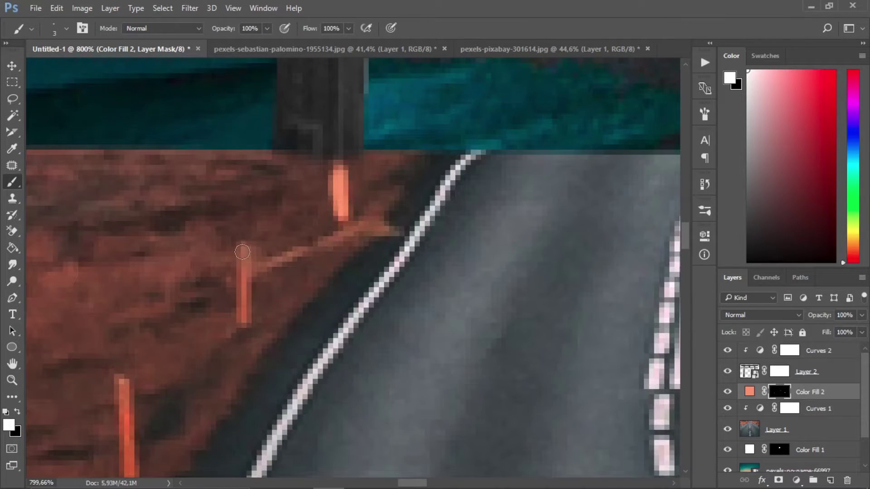
{"action": "left_click_drag", "start_coordinate": [242, 252], "coordinate": [244, 321]}
{"action": "left_click_drag", "start_coordinate": [200, 358], "coordinate": [413, 142]}
{"action": "left_click_drag", "start_coordinate": [335, 197], "coordinate": [336, 203]}
{"action": "key", "text": "ctrl+z"}
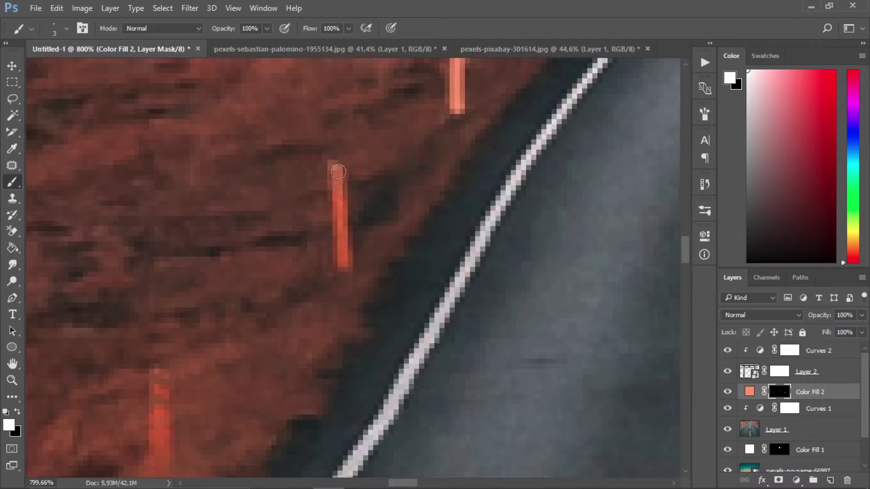
{"action": "left_click_drag", "start_coordinate": [335, 168], "coordinate": [343, 266]}
{"action": "left_click_drag", "start_coordinate": [181, 430], "coordinate": [343, 146]}
{"action": "mouse_move", "coordinate": [320, 90]}
{"action": "left_mouse_down"}
{"action": "mouse_move", "coordinate": [318, 184]}
{"action": "mouse_move", "coordinate": [327, 107]}
{"action": "left_mouse_up"}
Step: Fill the second-nearest post on the road's left side with white on the mask, enlarging the brush to 4 px
{"action": "scroll", "coordinate": [371, 198], "scroll_direction": "down", "scroll_amount": 9}
{"action": "scroll", "coordinate": [276, 230], "scroll_direction": "up", "scroll_amount": 7}
{"action": "scroll", "coordinate": [276, 222], "scroll_direction": "up", "scroll_amount": 2}
{"action": "left_click_drag", "start_coordinate": [275, 222], "coordinate": [276, 246]}
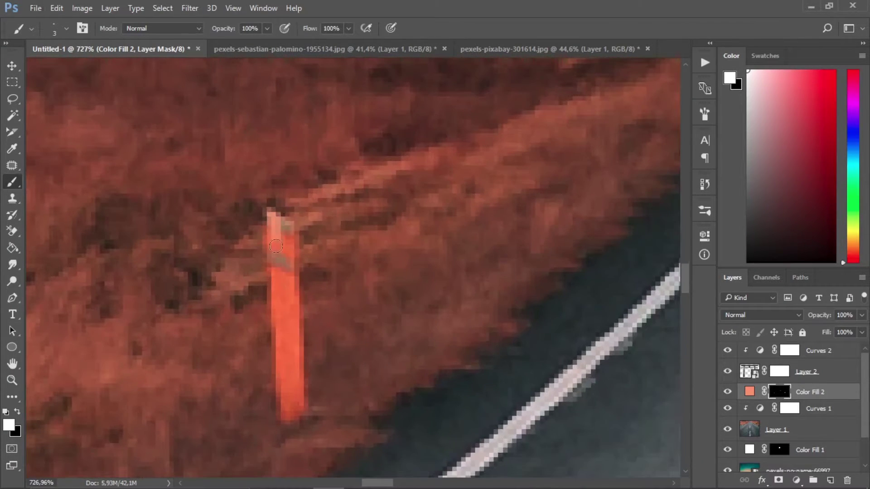
{"action": "mouse_move", "coordinate": [278, 344]}
{"action": "left_mouse_down"}
{"action": "mouse_move", "coordinate": [296, 396]}
{"action": "mouse_move", "coordinate": [288, 234]}
{"action": "left_mouse_up"}
{"action": "right_click", "coordinate": [302, 293]}
{"action": "key", "text": "Return"}
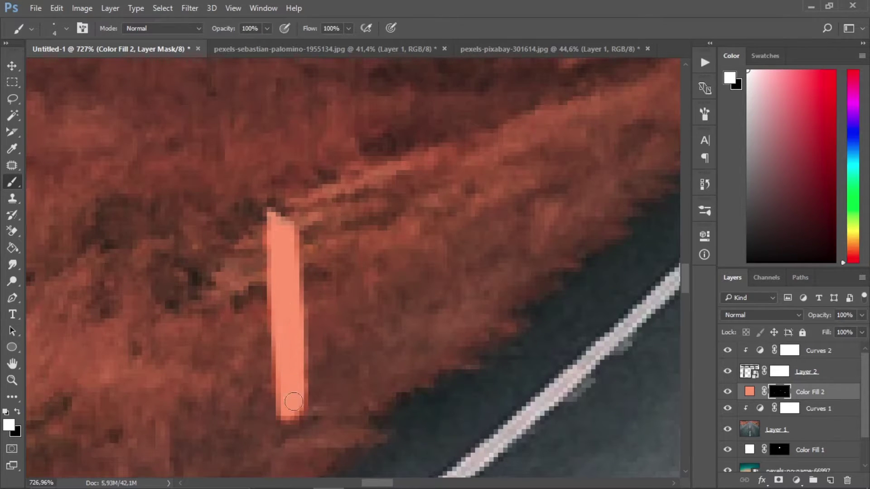
Step: Set the Color Fill 2 layer's blend mode to Linear Dodge (Add) to make the posts glow
{"action": "scroll", "coordinate": [276, 262], "scroll_direction": "down", "scroll_amount": 12}
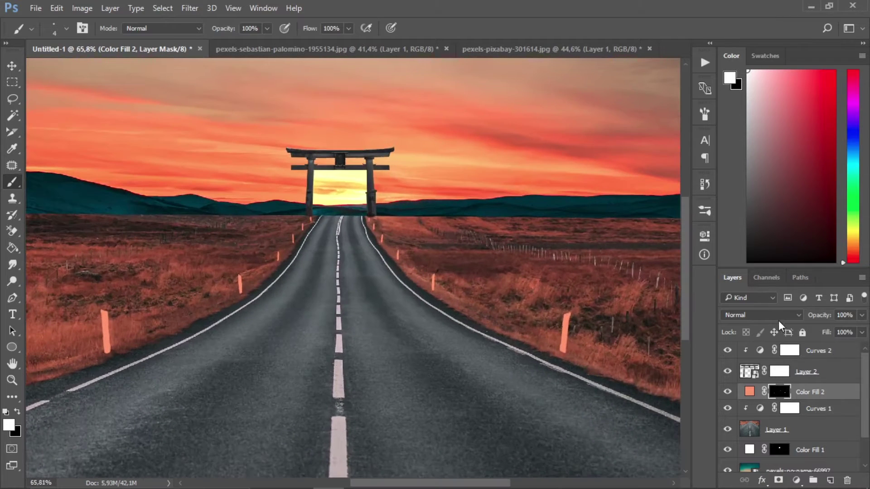
{"action": "left_click", "coordinate": [778, 316]}
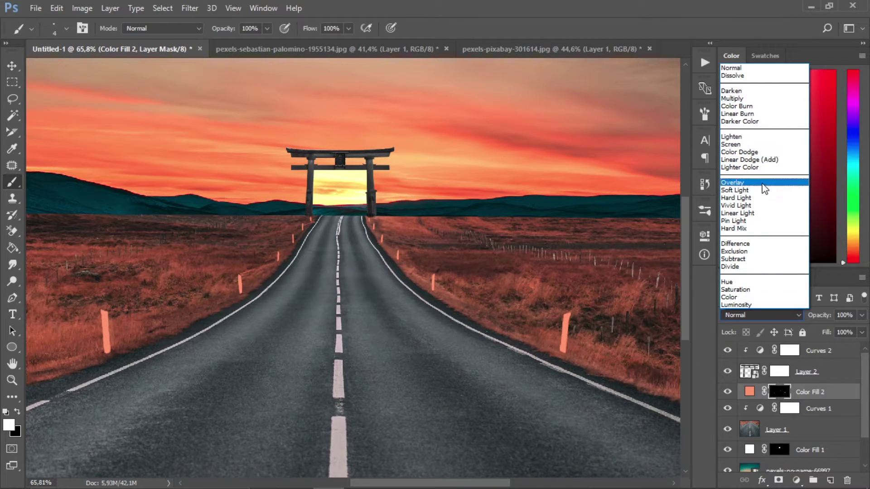
{"action": "left_click", "coordinate": [752, 159]}
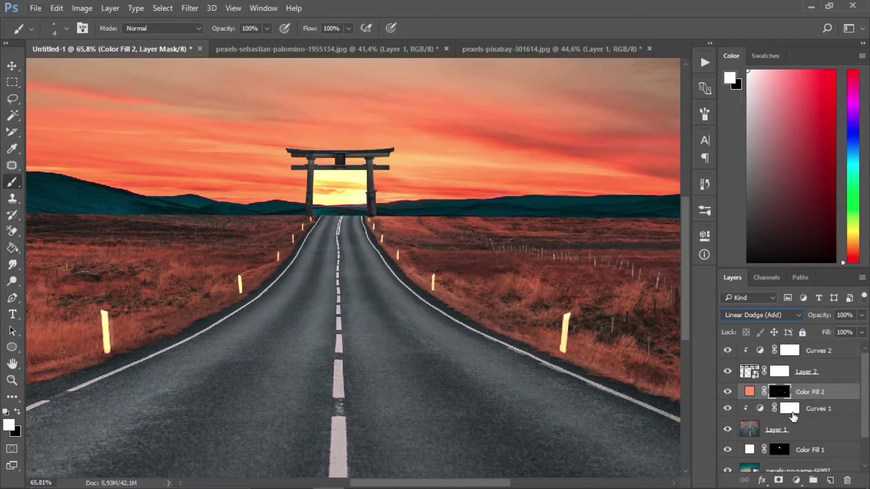
{"action": "key", "text": "ctrl+j"}
{"action": "key", "text": "ctrl+z"}
Step: Add an empty layer above Color Fill 2 in Overlay mode and set the brush to 43% opacity and 52% flow
{"action": "left_click", "coordinate": [829, 480]}
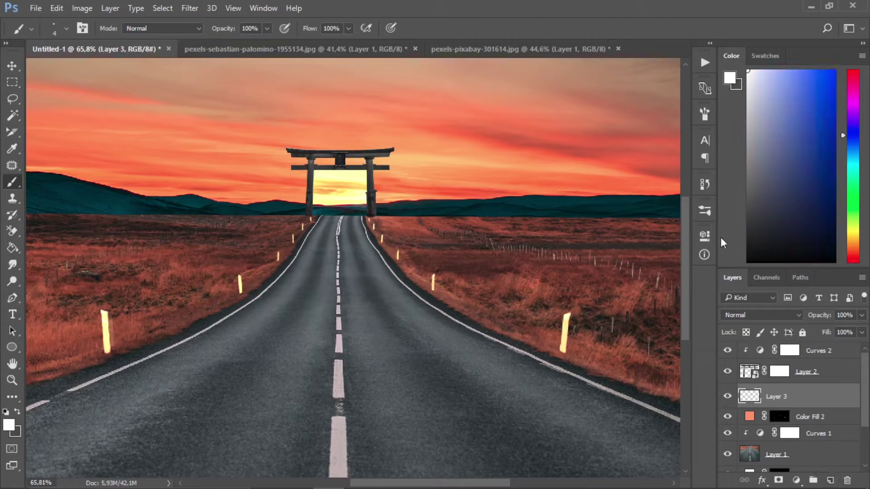
{"action": "right_click", "coordinate": [546, 326]}
{"action": "left_click", "coordinate": [267, 28]}
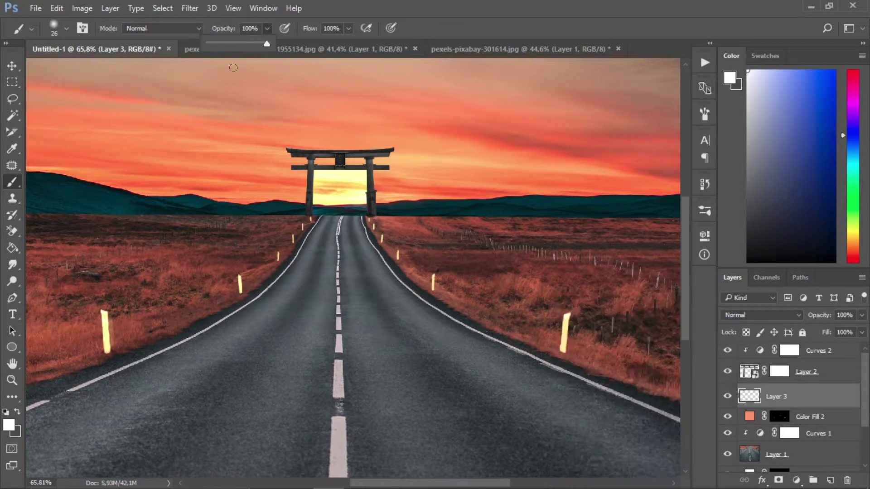
{"action": "left_click", "coordinate": [348, 29]}
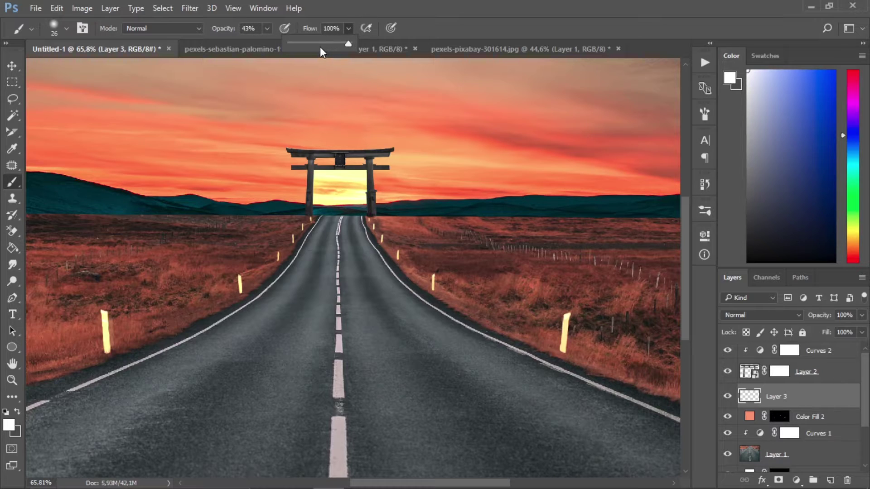
{"action": "left_click", "coordinate": [762, 316]}
{"action": "left_click", "coordinate": [752, 183]}
Step: Dab white light onto the grass around the nearest posts on both roadsides with a soft 139 px brush
{"action": "right_click", "coordinate": [585, 339]}
{"action": "left_click_drag", "start_coordinate": [664, 322], "coordinate": [682, 322]}
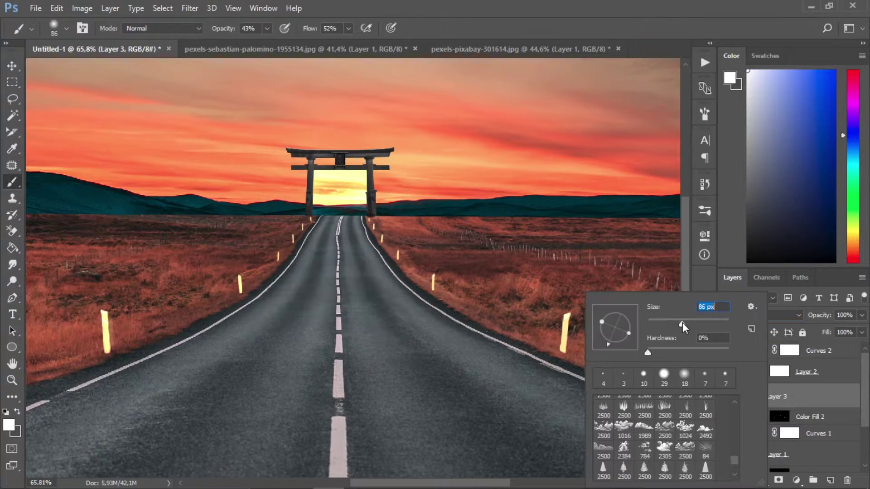
{"action": "left_click", "coordinate": [566, 345]}
{"action": "left_click", "coordinate": [586, 344]}
{"action": "left_click", "coordinate": [549, 351]}
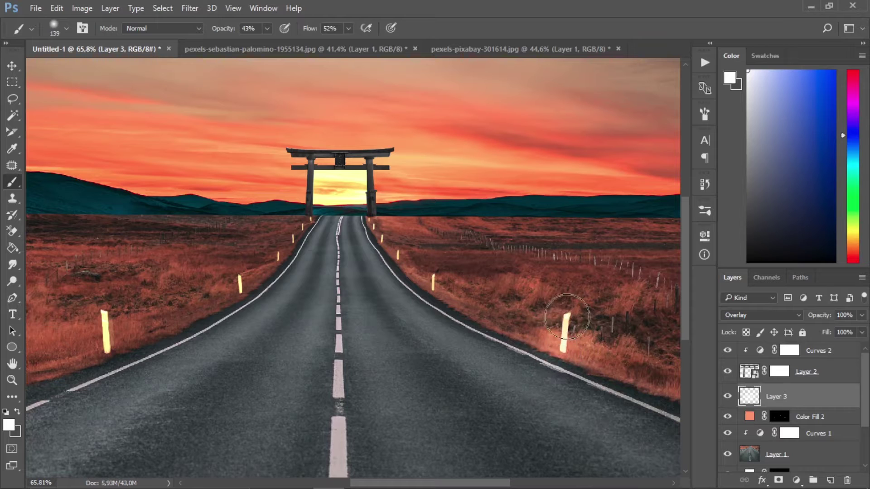
{"action": "left_click", "coordinate": [437, 292]}
{"action": "right_click", "coordinate": [428, 284]}
{"action": "left_click", "coordinate": [105, 338]}
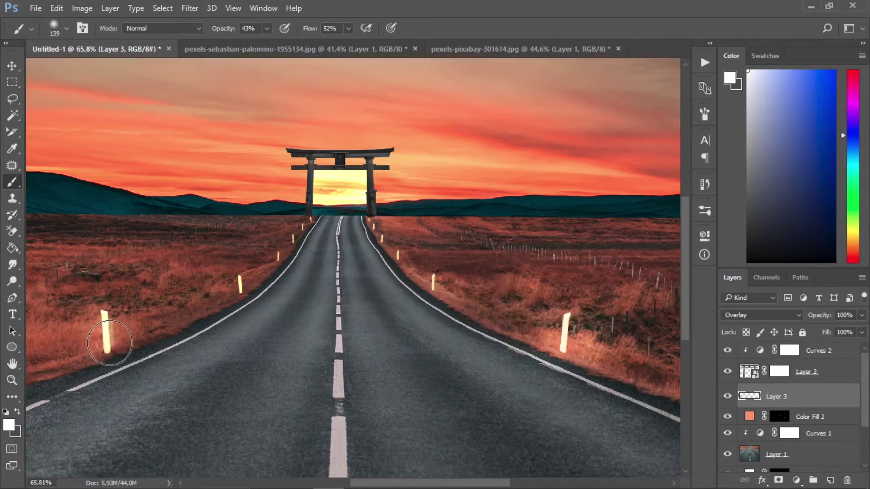
{"action": "left_click", "coordinate": [108, 342]}
{"action": "scroll", "coordinate": [399, 293], "scroll_direction": "down", "scroll_amount": 3}
{"action": "scroll", "coordinate": [285, 282], "scroll_direction": "up", "scroll_amount": 3}
{"action": "scroll", "coordinate": [471, 249], "scroll_direction": "up", "scroll_amount": 5}
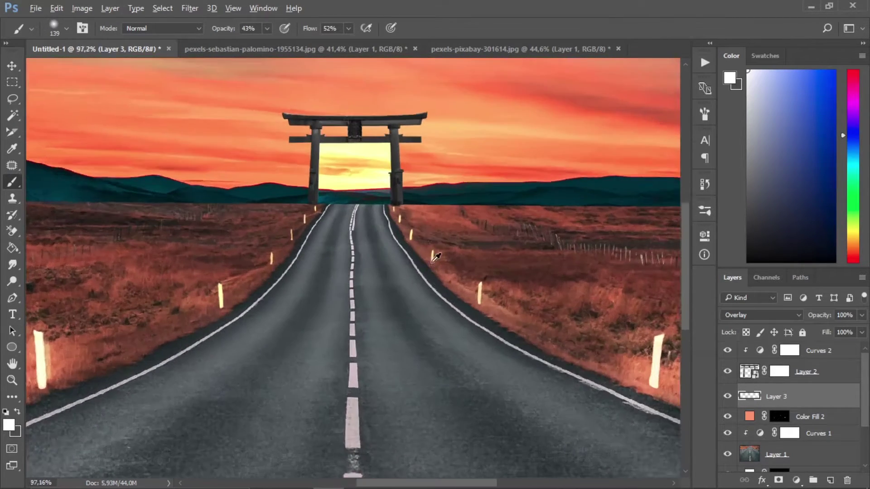
Step: Dab white glow around the distant posts on both sides of the road with a 61 px brush
{"action": "right_click", "coordinate": [464, 252]}
{"action": "left_click", "coordinate": [548, 281]}
{"action": "left_click", "coordinate": [440, 257]}
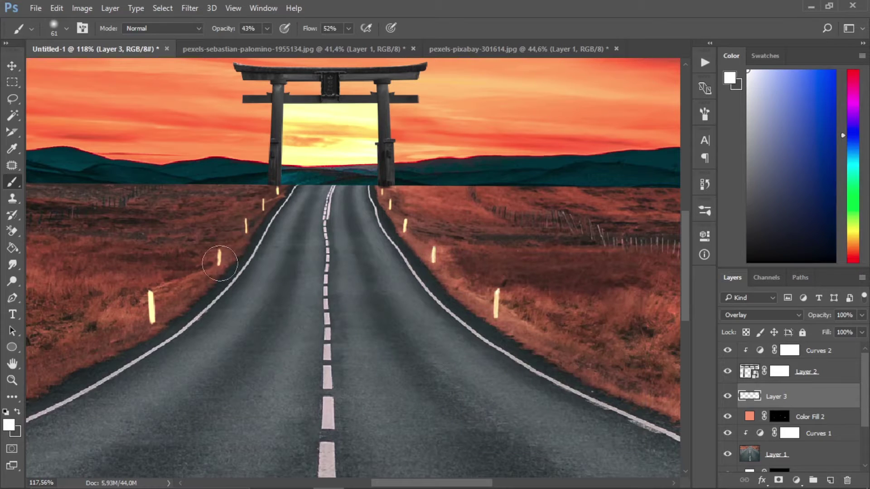
{"action": "left_click", "coordinate": [245, 226]}
{"action": "left_click", "coordinate": [265, 202]}
{"action": "left_click", "coordinate": [388, 201]}
Step: Dab white light onto the grass around the middle posts on both roadsides with a 146 px brush
{"action": "scroll", "coordinate": [432, 249], "scroll_direction": "down", "scroll_amount": 4}
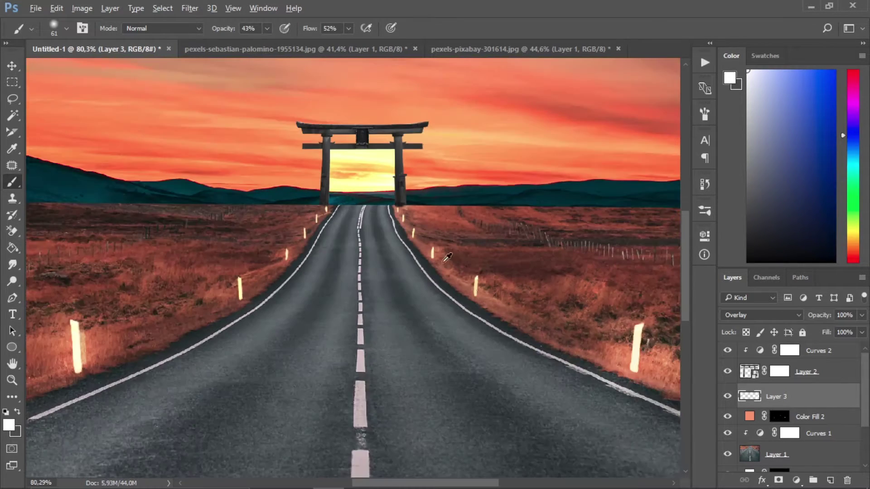
{"action": "right_click", "coordinate": [500, 279]}
{"action": "left_click", "coordinate": [607, 307]}
{"action": "left_click", "coordinate": [487, 285]}
{"action": "left_click", "coordinate": [449, 253]}
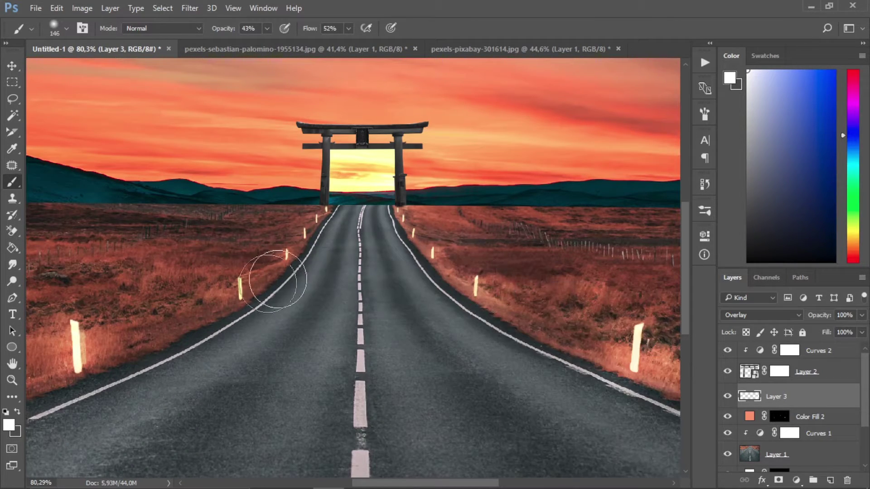
{"action": "left_click", "coordinate": [236, 264]}
{"action": "left_click", "coordinate": [270, 251]}
Step: Broaden the light on the grass around the nearest post on each roadside with a 199 px brush
{"action": "scroll", "coordinate": [270, 251], "scroll_direction": "down", "scroll_amount": 3}
{"action": "right_click", "coordinate": [140, 293]}
{"action": "left_click", "coordinate": [264, 323]}
{"action": "left_click", "coordinate": [119, 328]}
{"action": "left_click", "coordinate": [178, 314]}
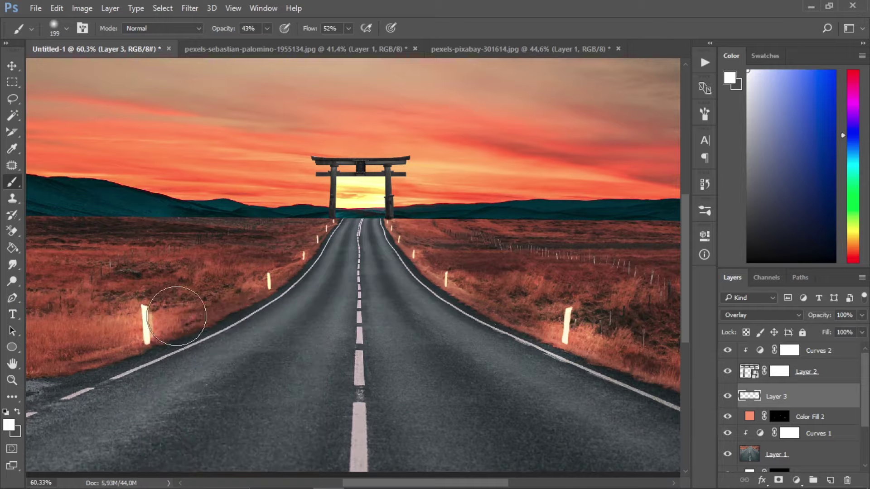
{"action": "left_click", "coordinate": [131, 291]}
{"action": "scroll", "coordinate": [153, 331], "scroll_direction": "down", "scroll_amount": 3}
{"action": "left_click", "coordinate": [532, 321]}
{"action": "left_click", "coordinate": [538, 295]}
{"action": "left_click", "coordinate": [500, 286]}
{"action": "left_click", "coordinate": [505, 315]}
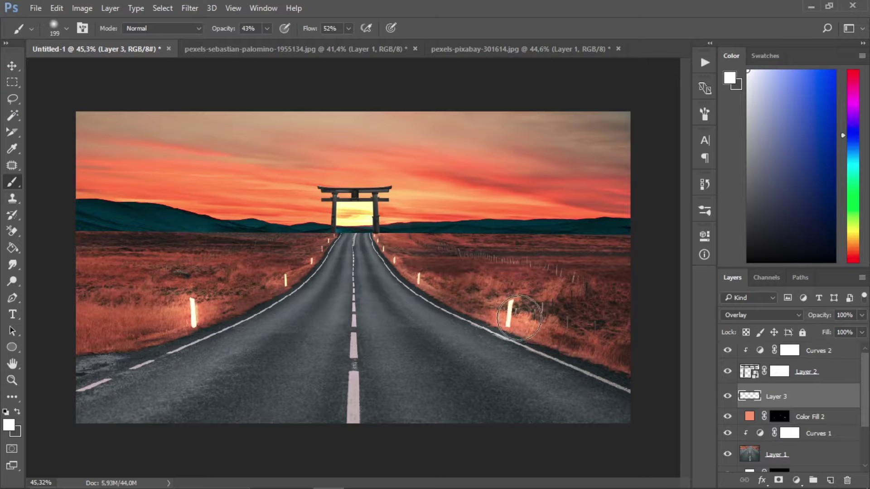
Step: Add a wide soft glow over both nearest posts with a 306 px brush
{"action": "scroll", "coordinate": [386, 294], "scroll_direction": "down", "scroll_amount": 4}
{"action": "scroll", "coordinate": [386, 295], "scroll_direction": "up", "scroll_amount": 4}
{"action": "right_click", "coordinate": [632, 319]}
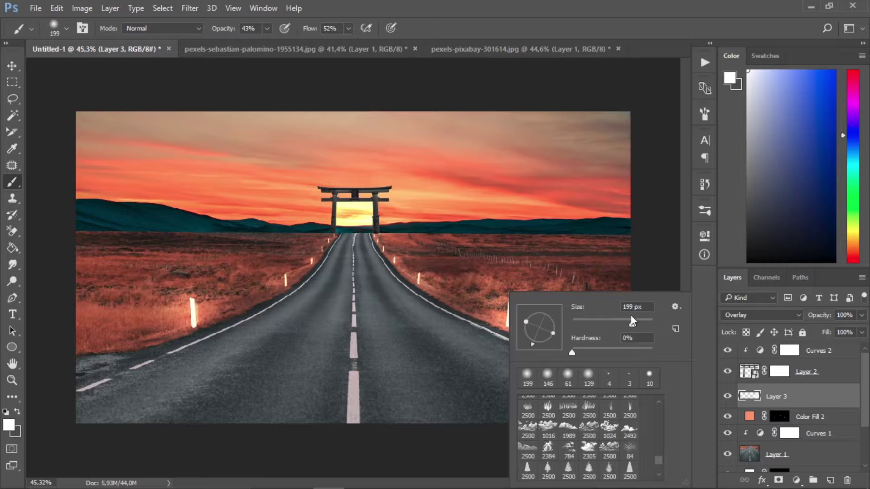
{"action": "left_click", "coordinate": [505, 317]}
{"action": "left_click", "coordinate": [200, 312]}
Step: Add more glow around the middle and distant posts with 168 px and 102 px brushes
{"action": "scroll", "coordinate": [245, 296], "scroll_direction": "down", "scroll_amount": 3}
{"action": "scroll", "coordinate": [287, 285], "scroll_direction": "up", "scroll_amount": 2}
{"action": "right_click", "coordinate": [356, 297]}
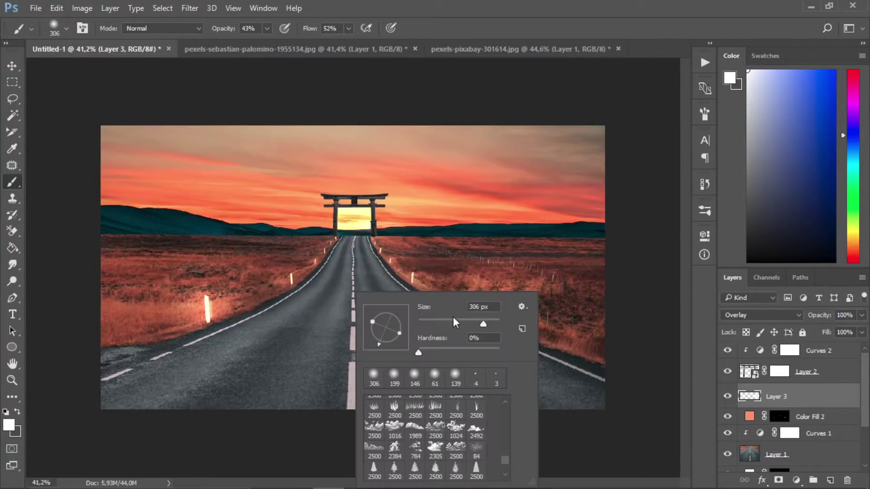
{"action": "left_click", "coordinate": [293, 283]}
{"action": "scroll", "coordinate": [403, 278], "scroll_direction": "up", "scroll_amount": 3}
{"action": "right_click", "coordinate": [436, 259]}
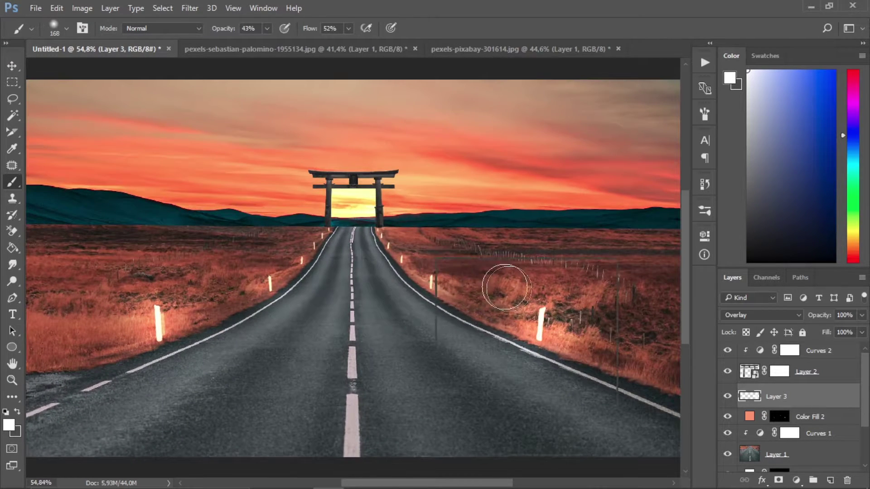
{"action": "left_click_drag", "start_coordinate": [551, 290], "coordinate": [538, 292]}
{"action": "key", "text": "Return"}
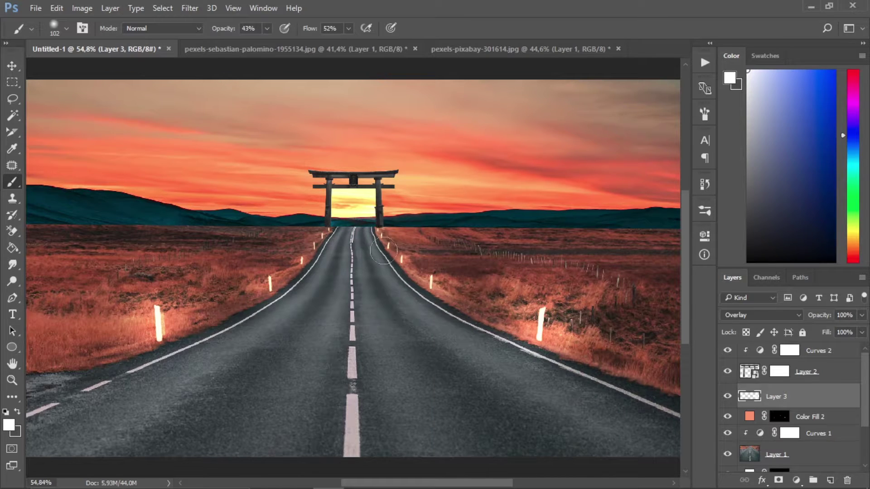
{"action": "scroll", "coordinate": [401, 280], "scroll_direction": "down", "scroll_amount": 2}
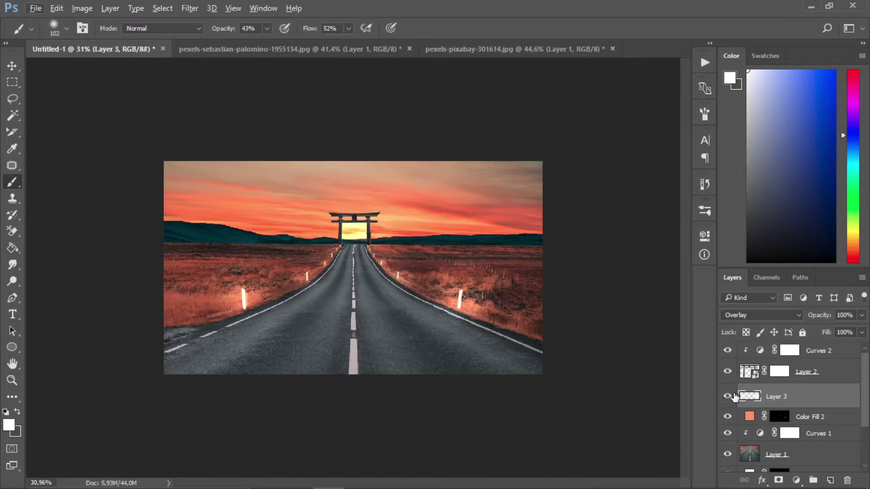
{"action": "scroll", "coordinate": [354, 199], "scroll_direction": "up", "scroll_amount": 4}
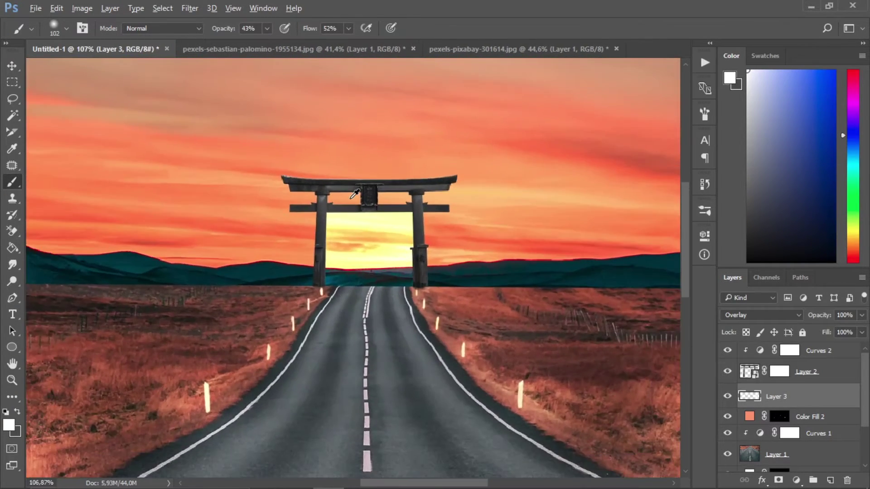
{"action": "scroll", "coordinate": [354, 194], "scroll_direction": "down", "scroll_amount": 2}
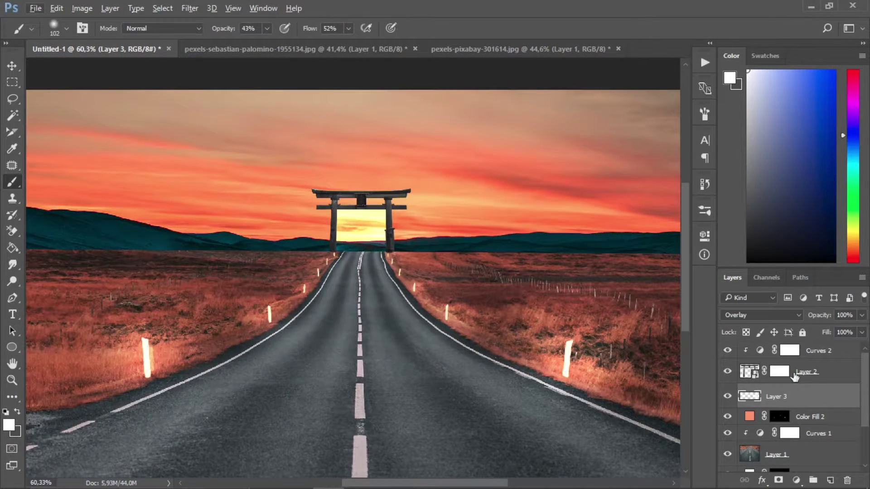
Step: Set the Color Fill 1 layer's blend mode to Normal
{"action": "left_click", "coordinate": [818, 373]}
{"action": "scroll", "coordinate": [803, 384], "scroll_direction": "down", "scroll_amount": 3}
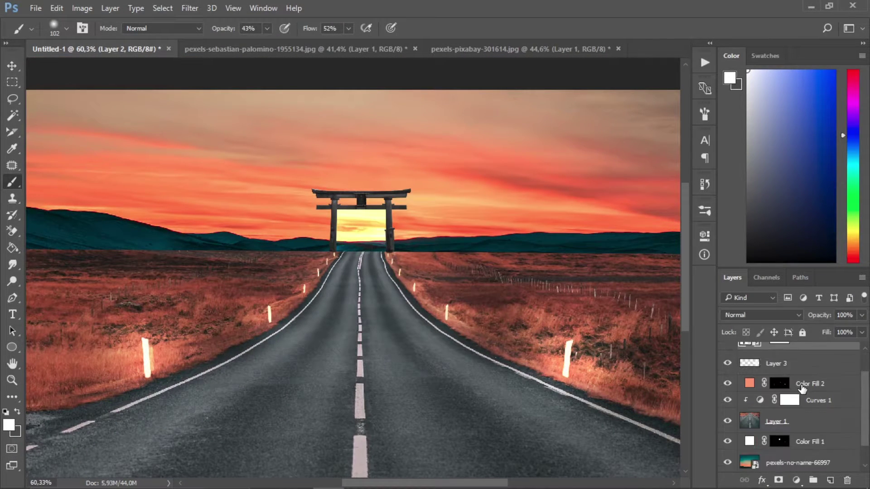
{"action": "left_click", "coordinate": [803, 425]}
{"action": "left_click", "coordinate": [763, 314]}
{"action": "left_click", "coordinate": [752, 70]}
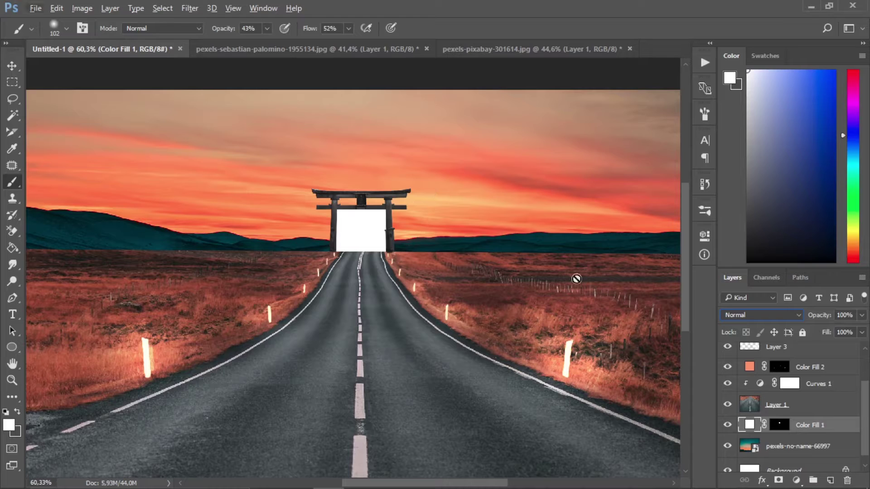
Step: Lower Color Fill 1's opacity to 75% and move it above Curves 1, released from the clipping group
{"action": "left_click", "coordinate": [779, 424]}
{"action": "left_click_drag", "start_coordinate": [862, 314], "coordinate": [845, 330]}
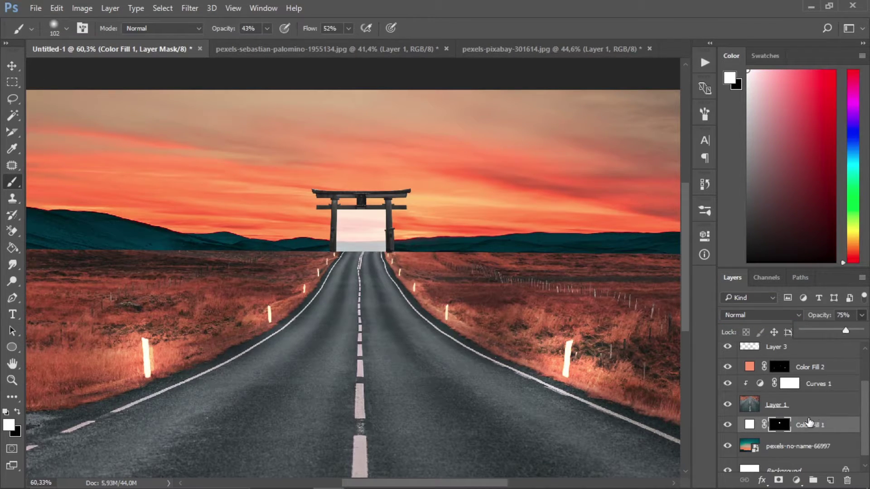
{"action": "left_click_drag", "start_coordinate": [807, 425], "coordinate": [770, 392]}
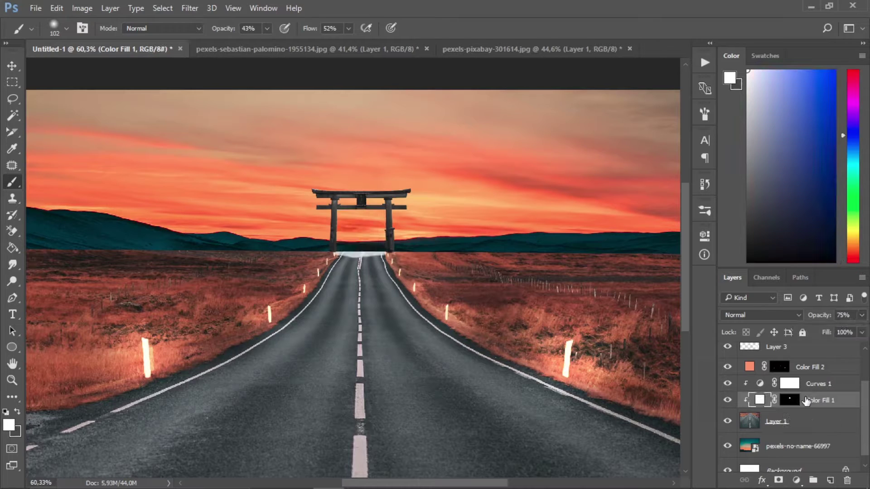
{"action": "left_click", "coordinate": [769, 391], "text": "alt"}
Step: Target the Color Fill 1 mask and set up a hard black 61 px brush with 100% opacity and flow
{"action": "scroll", "coordinate": [337, 281], "scroll_direction": "up", "scroll_amount": 11}
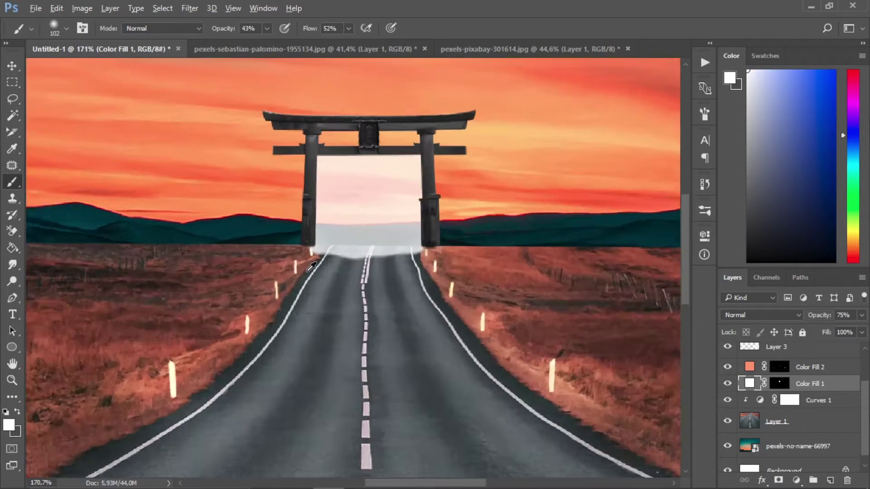
{"action": "left_click", "coordinate": [781, 383]}
{"action": "scroll", "coordinate": [373, 264], "scroll_direction": "up", "scroll_amount": 5}
{"action": "right_click", "coordinate": [383, 267]}
{"action": "left_click_drag", "start_coordinate": [481, 300], "coordinate": [471, 300]}
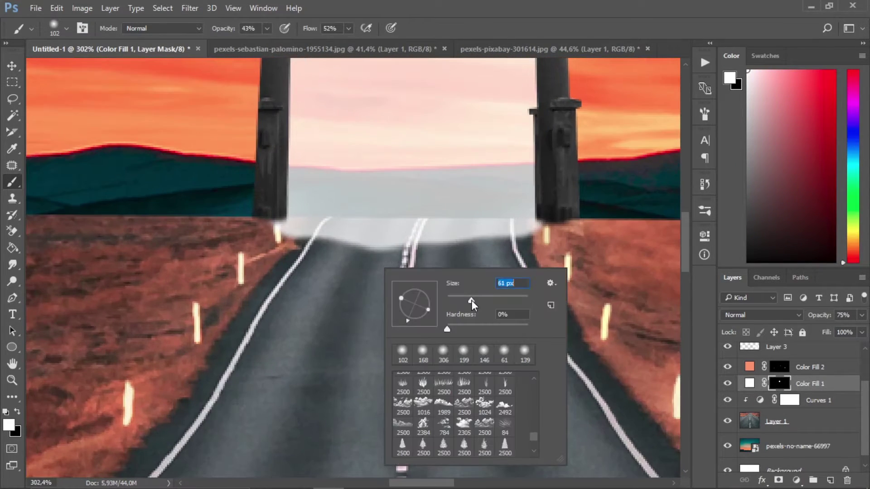
{"action": "key", "text": "Return"}
{"action": "key", "text": "x"}
{"action": "right_click", "coordinate": [324, 290]}
{"action": "left_click", "coordinate": [452, 352]}
{"action": "left_click", "coordinate": [267, 28]}
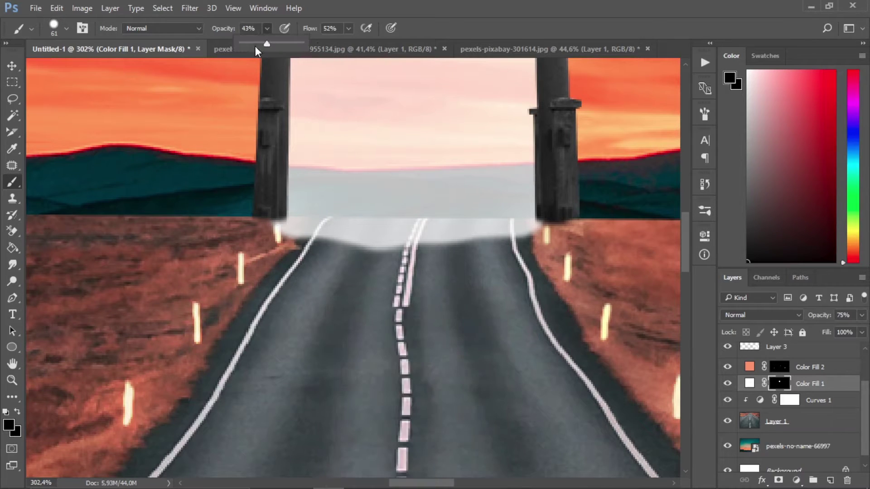
{"action": "left_click_drag", "start_coordinate": [266, 46], "coordinate": [307, 45]}
{"action": "left_click", "coordinate": [348, 28]}
{"action": "left_click_drag", "start_coordinate": [348, 45], "coordinate": [385, 45]}
Step: Mask the white overlap off the far end of the road up to the horizon, refining with a 40 px brush
{"action": "left_click_drag", "start_coordinate": [286, 272], "coordinate": [358, 282]}
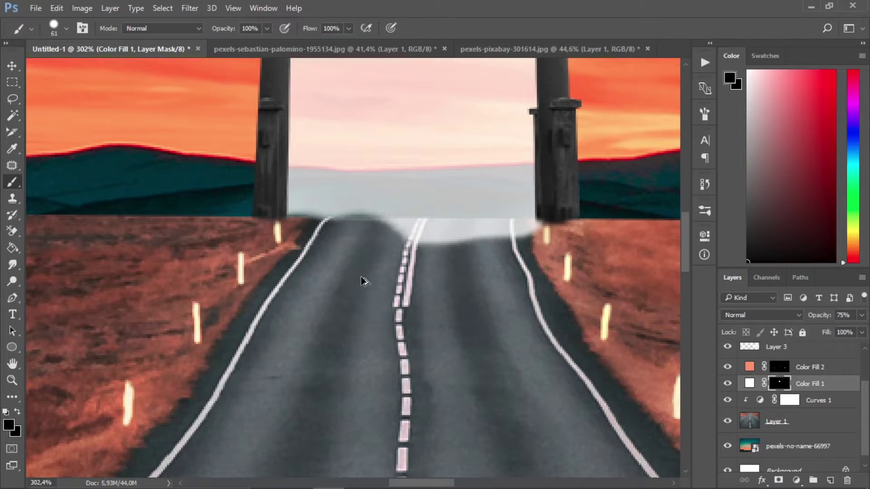
{"action": "right_click", "coordinate": [362, 281]}
{"action": "left_click_drag", "start_coordinate": [465, 310], "coordinate": [450, 310]}
{"action": "key", "text": "Return"}
{"action": "left_click_drag", "start_coordinate": [320, 252], "coordinate": [520, 252]}
{"action": "key", "text": "x"}
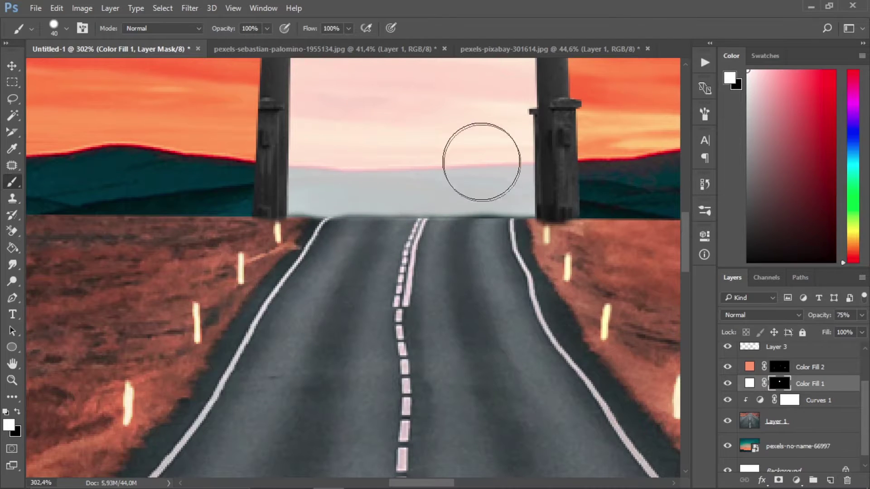
{"action": "scroll", "coordinate": [434, 198], "scroll_direction": "down", "scroll_amount": 10}
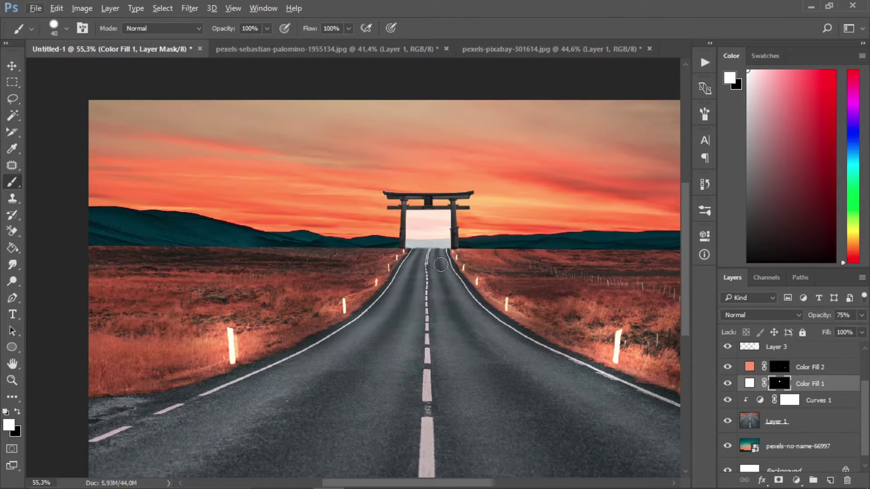
Step: Duplicate the Color Fill 1 layer and convert the copy to a smart object for smart filters
{"action": "key", "text": "ctrl+j"}
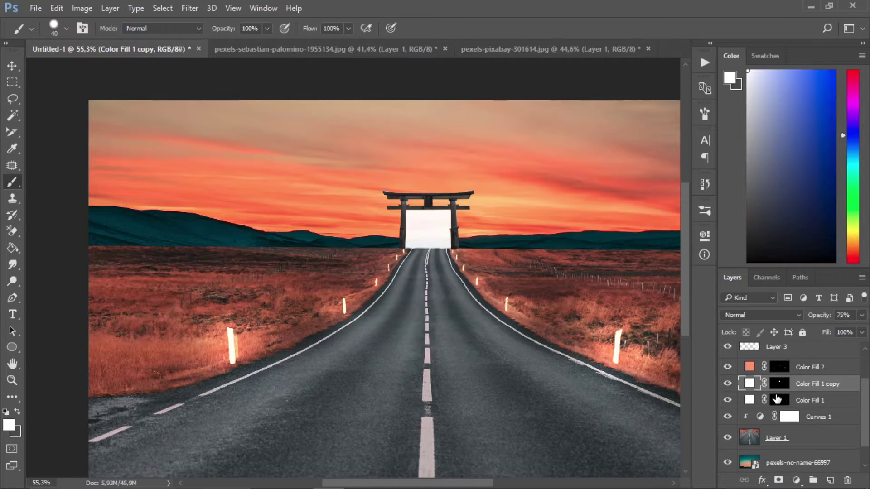
{"action": "left_click", "coordinate": [795, 479]}
{"action": "left_click", "coordinate": [190, 8]}
{"action": "left_click", "coordinate": [222, 41]}
{"action": "key", "text": "Return"}
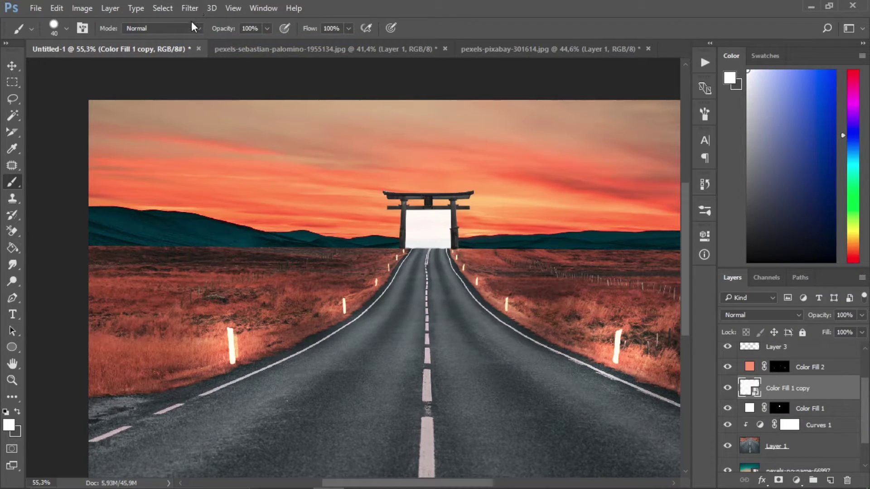
Step: Set the Color Fill 1 copy's blend mode to Linear Dodge (Add) and apply a strong Gaussian Blur to it
{"action": "left_click", "coordinate": [761, 315]}
{"action": "left_click", "coordinate": [747, 169]}
{"action": "left_click", "coordinate": [190, 8]}
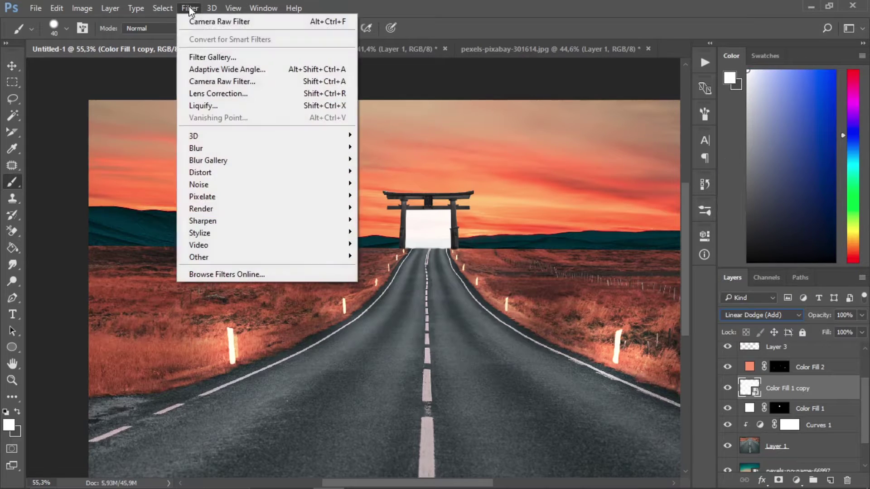
{"action": "mouse_move", "coordinate": [253, 149]}
{"action": "left_click", "coordinate": [383, 196]}
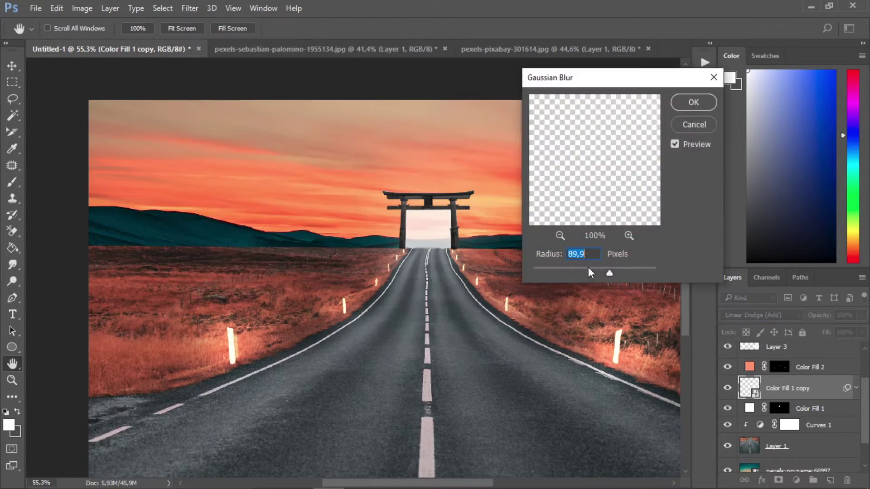
{"action": "left_click_drag", "start_coordinate": [588, 268], "coordinate": [620, 273]}
{"action": "key", "text": "Return"}
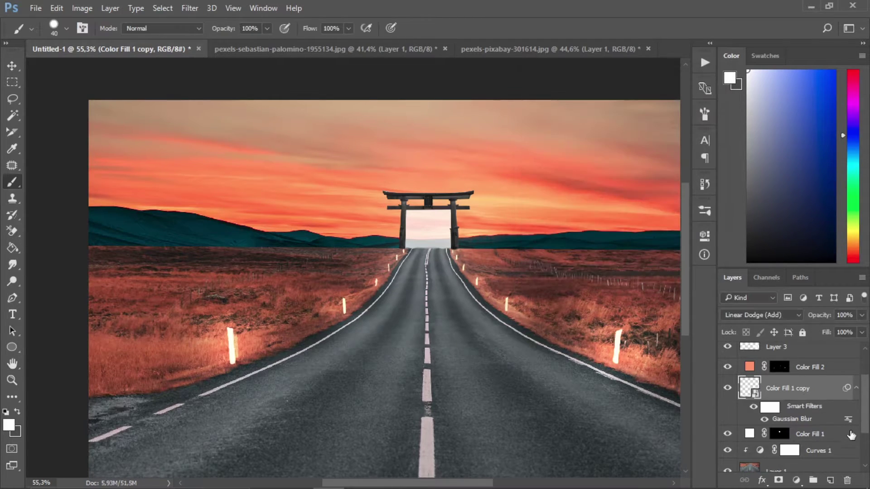
Step: Move Color Fill 1 and its blurred copy together to the top of the layer stack, above Curves 2
{"action": "scroll", "coordinate": [810, 422], "scroll_direction": "up", "scroll_amount": 1}
{"action": "left_click", "coordinate": [818, 452], "text": "ctrl"}
{"action": "scroll", "coordinate": [815, 448], "scroll_direction": "up", "scroll_amount": 2}
{"action": "left_click_drag", "start_coordinate": [806, 438], "coordinate": [803, 346]}
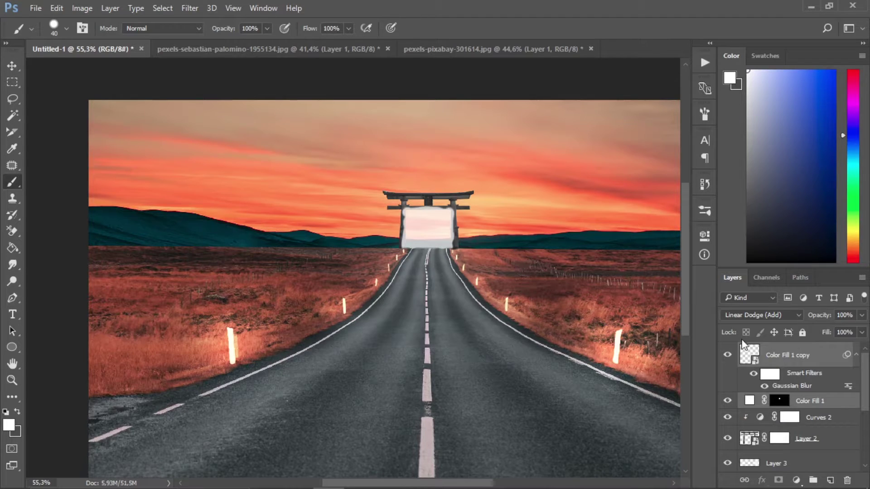
Step: Mask the white spill off the gate's pillars and crossbeam with a black 40 px brush at 28% hardness
{"action": "left_click", "coordinate": [779, 400]}
{"action": "left_click_drag", "start_coordinate": [450, 222], "coordinate": [556, 281]}
{"action": "left_click", "coordinate": [771, 251]}
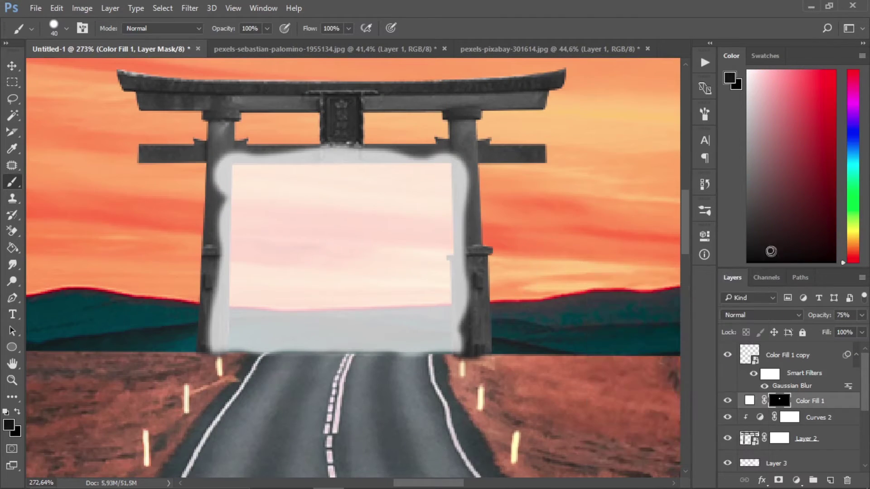
{"action": "right_click", "coordinate": [476, 303]}
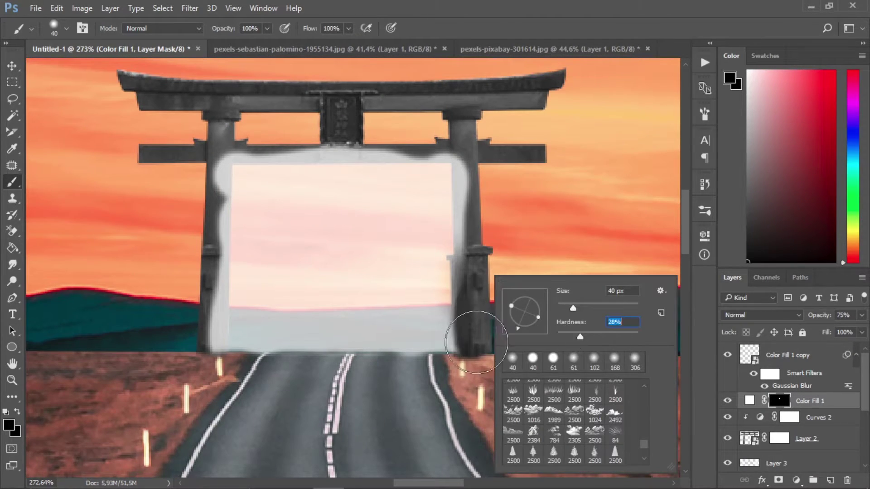
{"action": "key", "text": "Return"}
{"action": "mouse_move", "coordinate": [475, 342]}
{"action": "left_mouse_down"}
{"action": "mouse_move", "coordinate": [485, 152]}
{"action": "mouse_move", "coordinate": [198, 146]}
{"action": "mouse_move", "coordinate": [185, 266]}
{"action": "mouse_move", "coordinate": [248, 376]}
{"action": "mouse_move", "coordinate": [448, 362]}
{"action": "left_mouse_up"}
{"action": "key", "text": "x"}
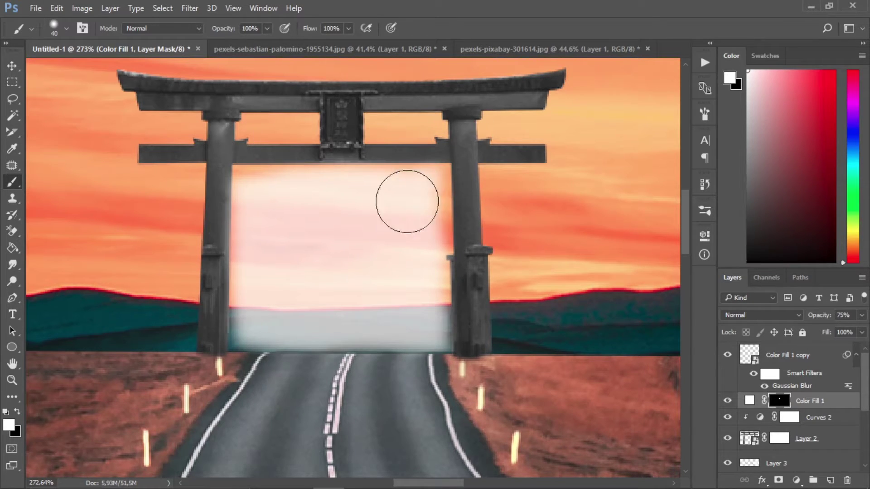
Step: Refine the edges of the white fill inside the gate on the Color Fill 1 mask with a harder 20 px brush
{"action": "right_click", "coordinate": [407, 201]}
{"action": "left_click_drag", "start_coordinate": [476, 260], "coordinate": [490, 260]}
{"action": "key", "text": "Return"}
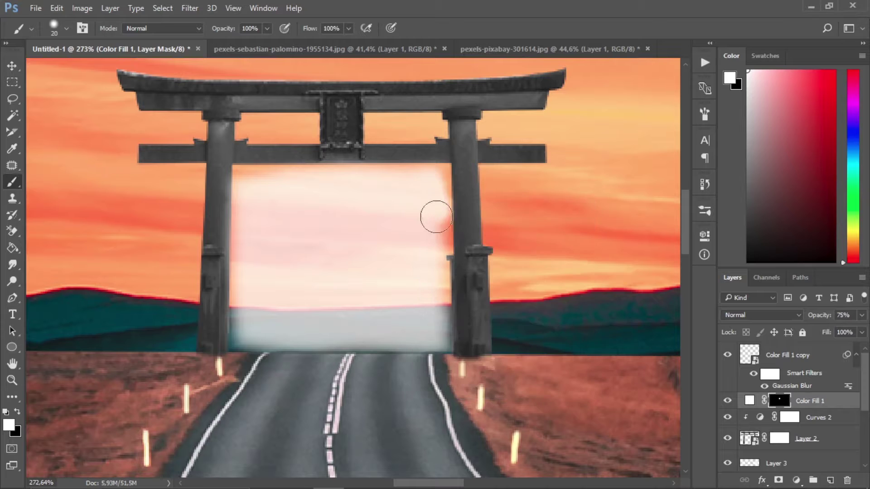
{"action": "scroll", "coordinate": [267, 310], "scroll_direction": "up", "scroll_amount": 5}
{"action": "right_click", "coordinate": [376, 264]}
{"action": "mouse_move", "coordinate": [237, 281]}
{"action": "left_mouse_down"}
{"action": "mouse_move", "coordinate": [570, 280]}
{"action": "mouse_move", "coordinate": [296, 211]}
{"action": "left_mouse_up"}
{"action": "left_click", "coordinate": [502, 326]}
{"action": "key", "text": "Return"}
{"action": "left_click_drag", "start_coordinate": [296, 211], "coordinate": [322, 228]}
Step: Paint white on the Color Fill 1 mask to extend the fill towards the gate opening's top and corners
{"action": "scroll", "coordinate": [322, 228], "scroll_direction": "down", "scroll_amount": 3}
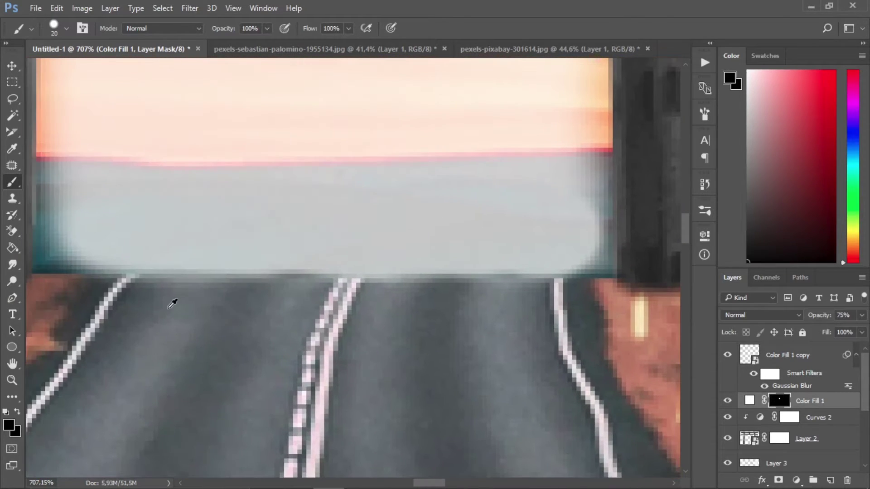
{"action": "scroll", "coordinate": [260, 242], "scroll_direction": "down", "scroll_amount": 5}
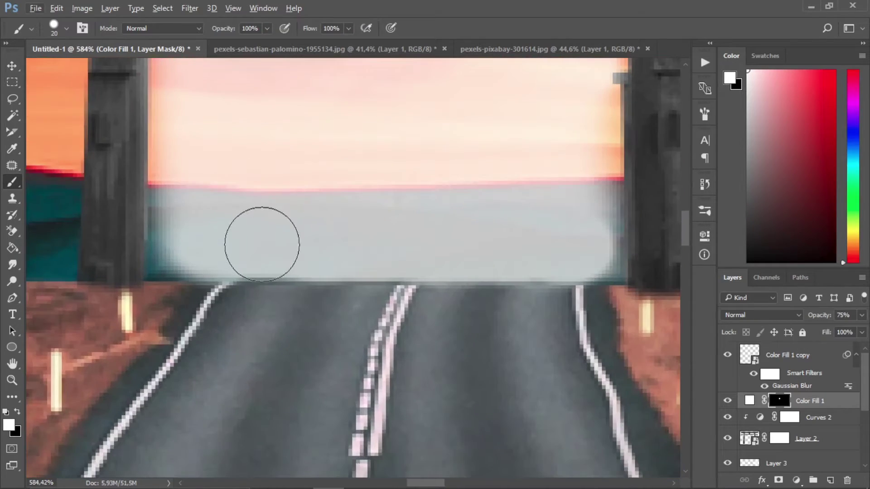
{"action": "scroll", "coordinate": [359, 204], "scroll_direction": "up", "scroll_amount": 5}
{"action": "left_click_drag", "start_coordinate": [350, 134], "coordinate": [236, 135]}
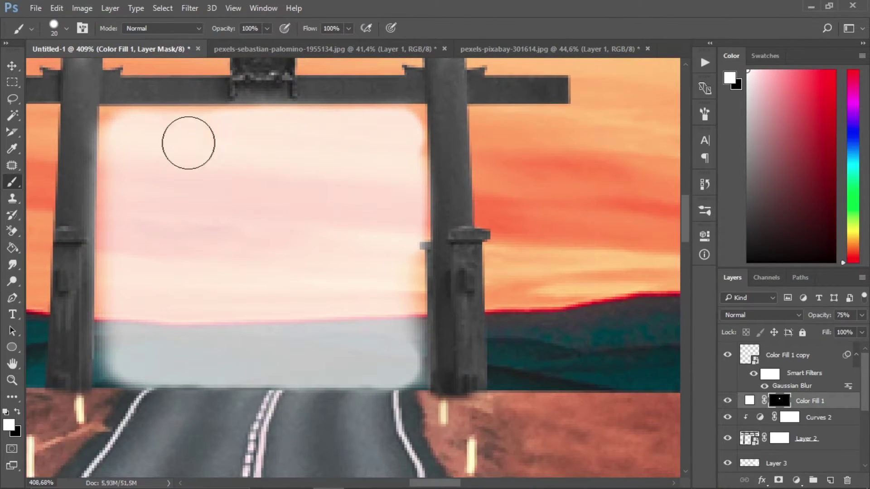
{"action": "scroll", "coordinate": [265, 175], "scroll_direction": "down", "scroll_amount": 19}
{"action": "left_click_drag", "start_coordinate": [455, 256], "coordinate": [583, 311]}
{"action": "scroll", "coordinate": [583, 312], "scroll_direction": "up", "scroll_amount": 1}
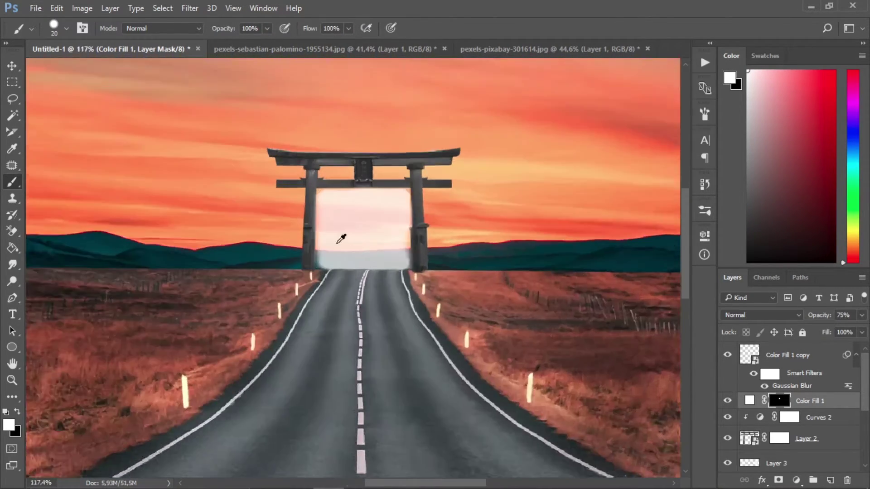
Step: Refine the white fill's edge along the gate's left pillar on the Color Fill 1 mask with a 10 px brush
{"action": "scroll", "coordinate": [336, 235], "scroll_direction": "up", "scroll_amount": 12}
{"action": "key", "text": "bracketleft"}
{"action": "left_click_drag", "start_coordinate": [273, 309], "coordinate": [281, 67]}
{"action": "mouse_move", "coordinate": [281, 67]}
{"action": "left_mouse_down"}
{"action": "mouse_move", "coordinate": [281, 244]}
{"action": "mouse_move", "coordinate": [302, 325]}
{"action": "left_mouse_up"}
{"action": "left_click_drag", "start_coordinate": [302, 324], "coordinate": [297, 156]}
{"action": "mouse_move", "coordinate": [296, 156]}
{"action": "left_mouse_down"}
{"action": "mouse_move", "coordinate": [371, 402]}
{"action": "mouse_move", "coordinate": [359, 337]}
{"action": "left_mouse_up"}
{"action": "mouse_move", "coordinate": [357, 341]}
{"action": "left_mouse_down"}
{"action": "mouse_move", "coordinate": [335, 207]}
{"action": "mouse_move", "coordinate": [290, 307]}
{"action": "left_mouse_up"}
{"action": "left_click", "coordinate": [295, 195], "text": "alt"}
{"action": "left_click", "coordinate": [396, 256], "text": "alt"}
{"action": "left_click", "coordinate": [276, 302], "text": "alt"}
{"action": "left_click_drag", "start_coordinate": [283, 349], "coordinate": [283, 383]}
{"action": "left_click_drag", "start_coordinate": [275, 300], "coordinate": [273, 165]}
{"action": "left_click_drag", "start_coordinate": [279, 272], "coordinate": [278, 336]}
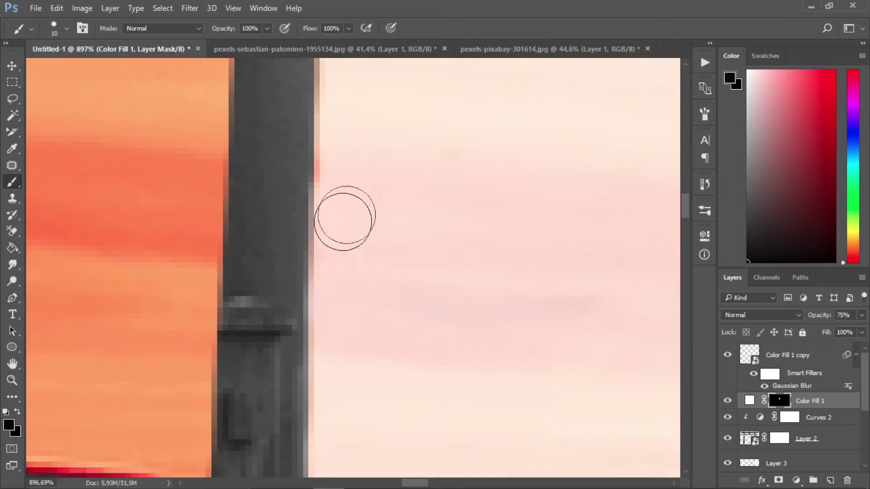
{"action": "left_click", "coordinate": [345, 216], "text": "alt"}
{"action": "left_click_drag", "start_coordinate": [344, 209], "coordinate": [339, 174]}
{"action": "mouse_move", "coordinate": [454, 132]}
{"action": "left_mouse_down"}
{"action": "mouse_move", "coordinate": [462, 363]}
{"action": "mouse_move", "coordinate": [447, 344]}
{"action": "left_mouse_up"}
{"action": "left_click_drag", "start_coordinate": [411, 283], "coordinate": [536, 283]}
{"action": "left_click", "coordinate": [365, 214], "text": "alt"}
{"action": "scroll", "coordinate": [368, 209], "scroll_direction": "down", "scroll_amount": 5}
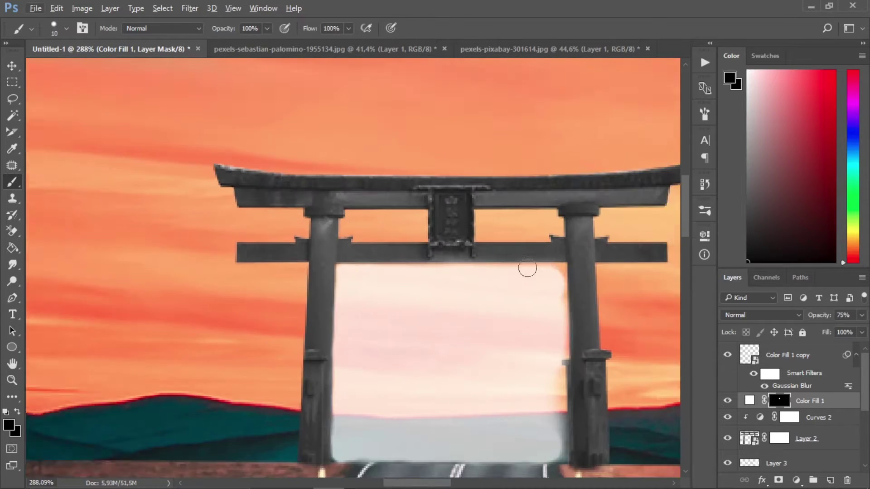
Step: Paint white on the Color Fill 1 mask to close the gap along the right pillar and upper-right corner, raising brush hardness to 86%
{"action": "scroll", "coordinate": [498, 362], "scroll_direction": "up", "scroll_amount": 4}
{"action": "key", "text": "x"}
{"action": "mouse_move", "coordinate": [479, 430]}
{"action": "left_mouse_down"}
{"action": "mouse_move", "coordinate": [471, 332]}
{"action": "mouse_move", "coordinate": [476, 371]}
{"action": "left_mouse_up"}
{"action": "left_click_drag", "start_coordinate": [471, 144], "coordinate": [459, 247]}
{"action": "scroll", "coordinate": [459, 246], "scroll_direction": "up", "scroll_amount": 4}
{"action": "right_click", "coordinate": [465, 193]}
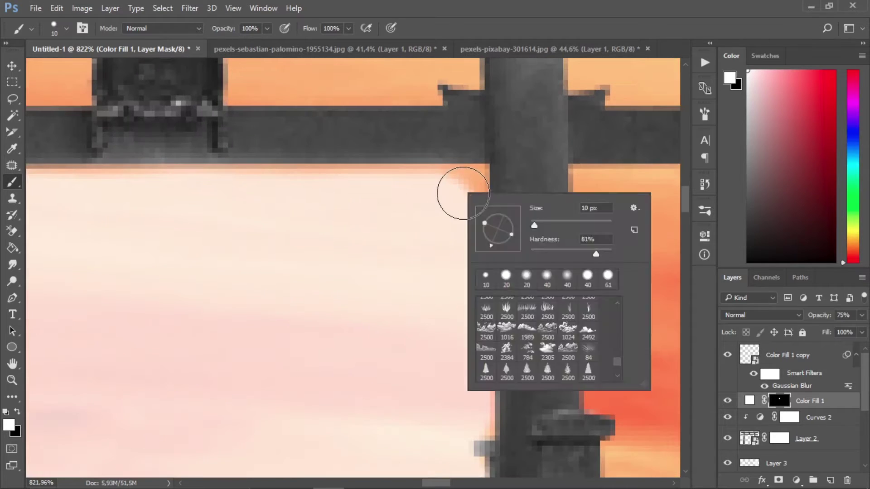
{"action": "left_click_drag", "start_coordinate": [462, 194], "coordinate": [462, 278]}
{"action": "left_click", "coordinate": [519, 232], "text": "alt"}
Step: Extend the white fill up to the crossbeam's lower edge on the Color Fill 1 mask with a 3 px brush
{"action": "right_click", "coordinate": [522, 176]}
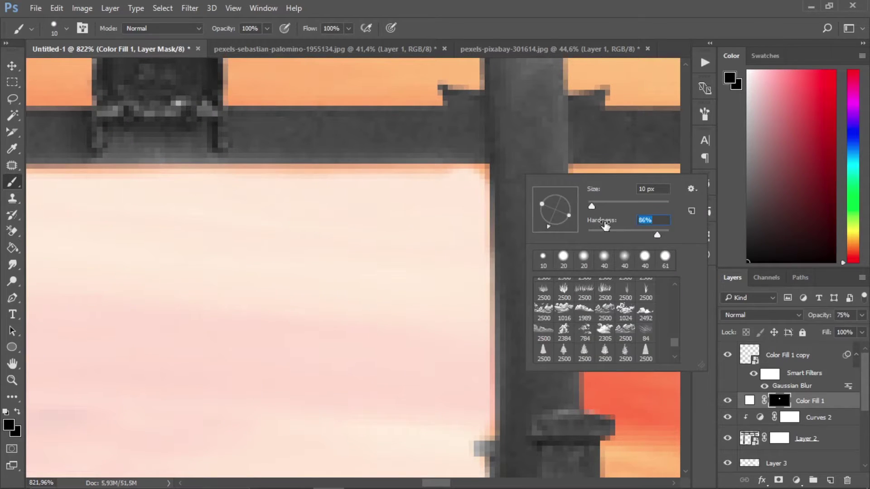
{"action": "left_click", "coordinate": [485, 174], "text": "alt"}
{"action": "left_click_drag", "start_coordinate": [485, 174], "coordinate": [353, 173]}
{"action": "left_click_drag", "start_coordinate": [290, 177], "coordinate": [670, 250]}
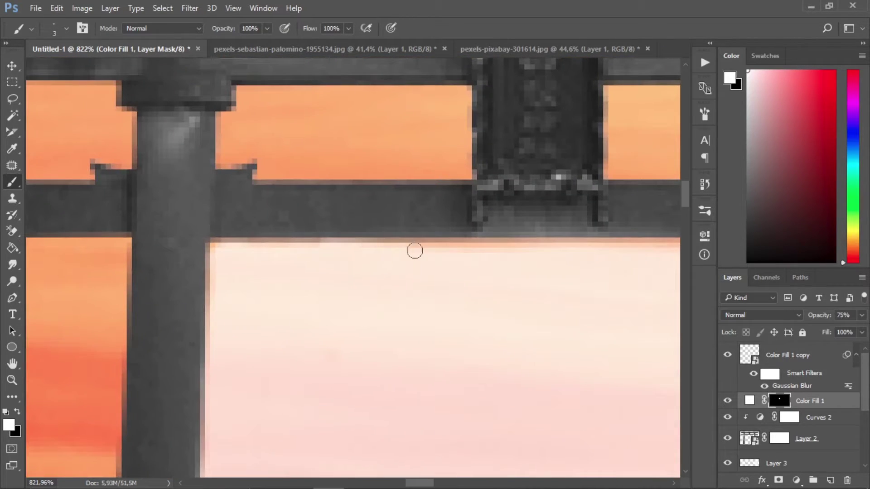
{"action": "scroll", "coordinate": [409, 210], "scroll_direction": "down", "scroll_amount": 10}
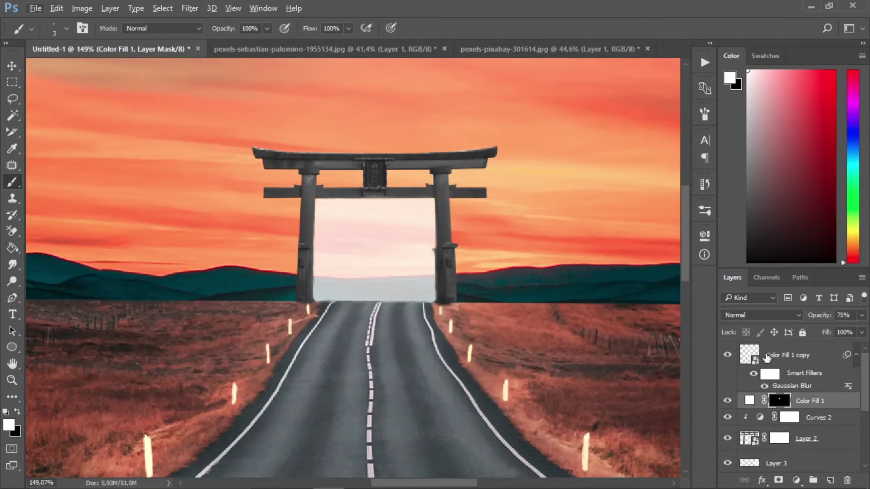
Step: Set the Gaussian Blur radius on Color Fill 1 copy to 7.4 pixels
{"action": "double_click", "coordinate": [784, 386]}
{"action": "left_click_drag", "start_coordinate": [625, 274], "coordinate": [643, 274]}
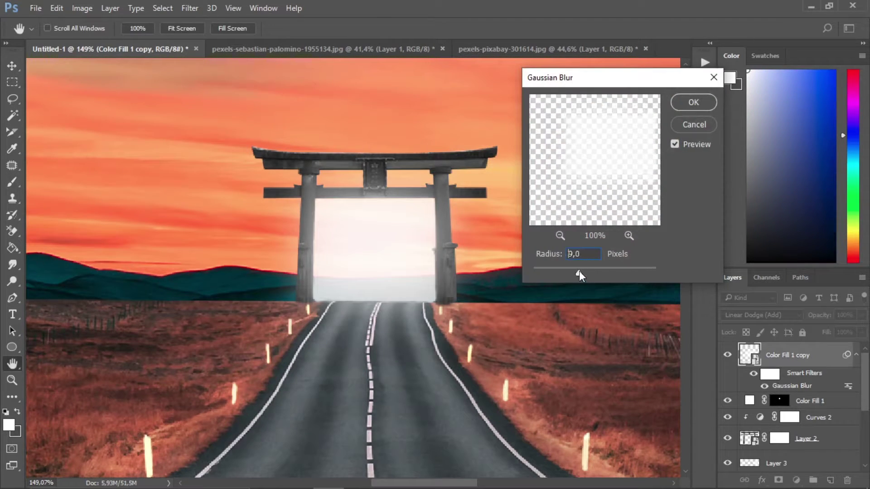
{"action": "left_click_drag", "start_coordinate": [579, 271], "coordinate": [585, 269]}
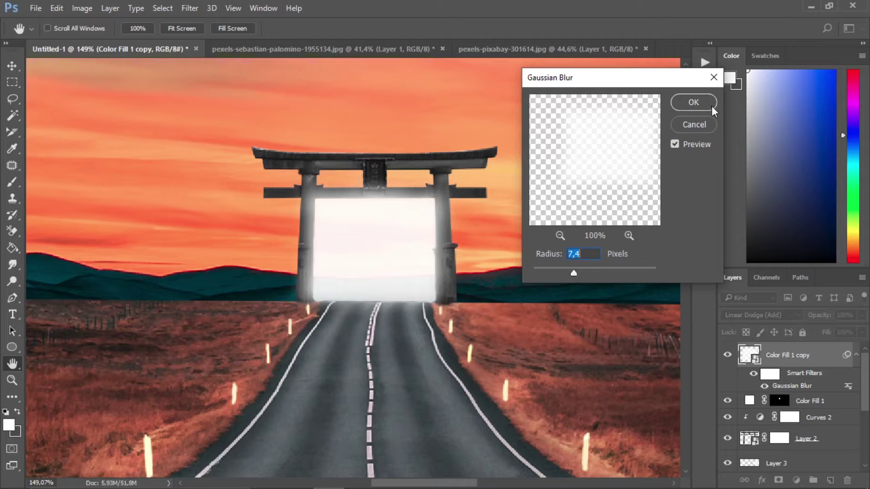
{"action": "left_click", "coordinate": [693, 102]}
Step: Duplicate Color Fill 1 copy and set the duplicate's Gaussian Blur radius to 72.6 pixels
{"action": "key", "text": "ctrl+j"}
{"action": "double_click", "coordinate": [792, 385]}
{"action": "left_click_drag", "start_coordinate": [574, 272], "coordinate": [605, 274]}
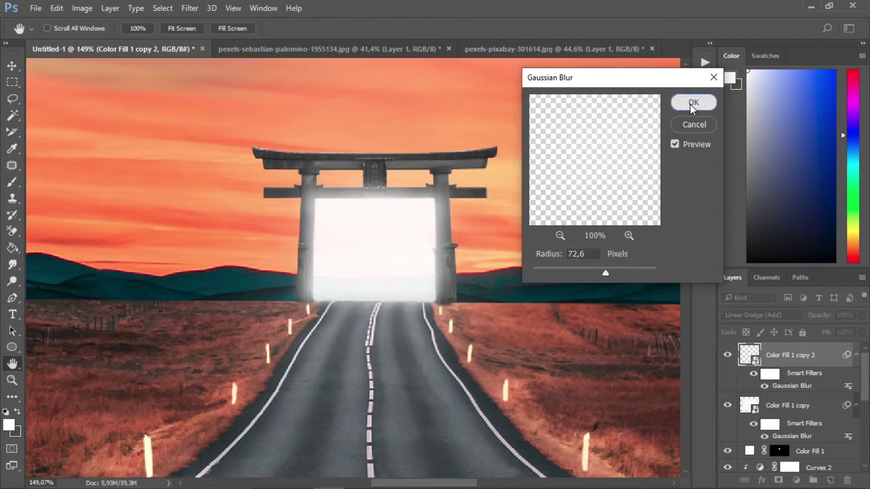
{"action": "left_click", "coordinate": [693, 103]}
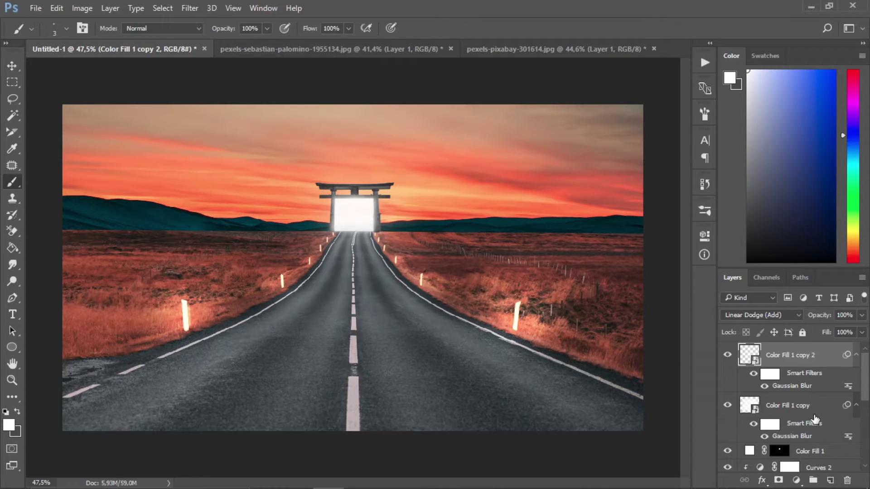
Step: Lower the opacity of the Color Fill 1 layer to 35%
{"action": "left_click", "coordinate": [815, 451]}
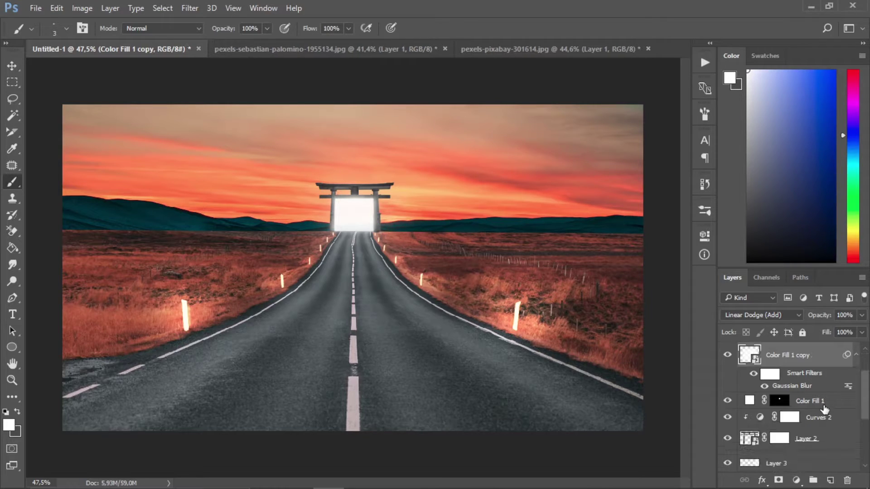
{"action": "left_click", "coordinate": [862, 315]}
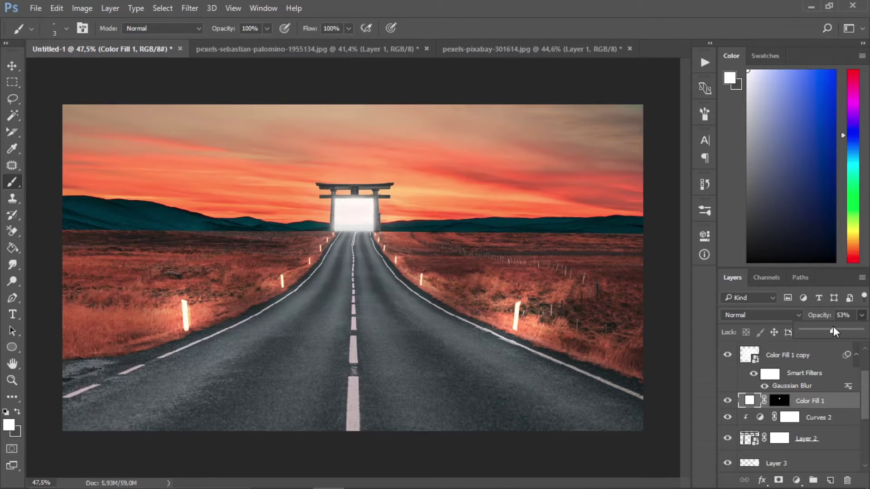
{"action": "left_click_drag", "start_coordinate": [833, 326], "coordinate": [832, 326]}
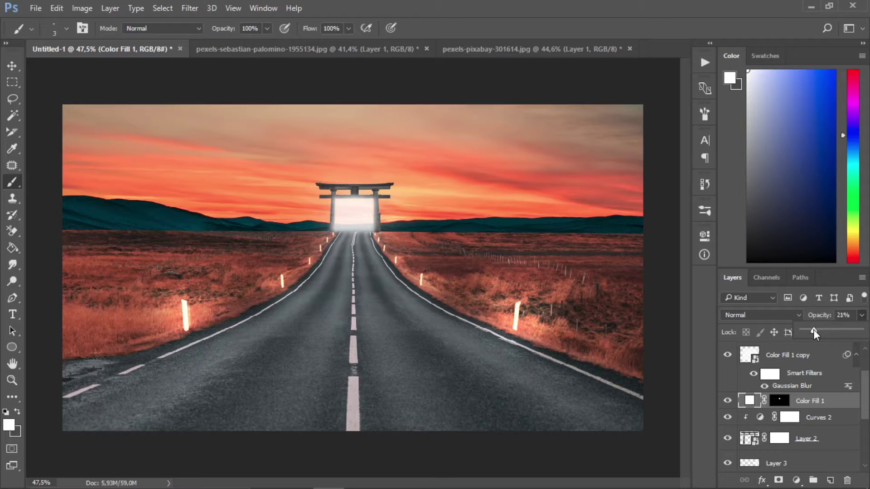
{"action": "mouse_move", "coordinate": [814, 330]}
{"action": "left_mouse_down"}
{"action": "mouse_move", "coordinate": [788, 339]}
{"action": "mouse_move", "coordinate": [832, 342]}
{"action": "mouse_move", "coordinate": [822, 338]}
{"action": "left_mouse_up"}
{"action": "scroll", "coordinate": [363, 222], "scroll_direction": "down", "scroll_amount": 2}
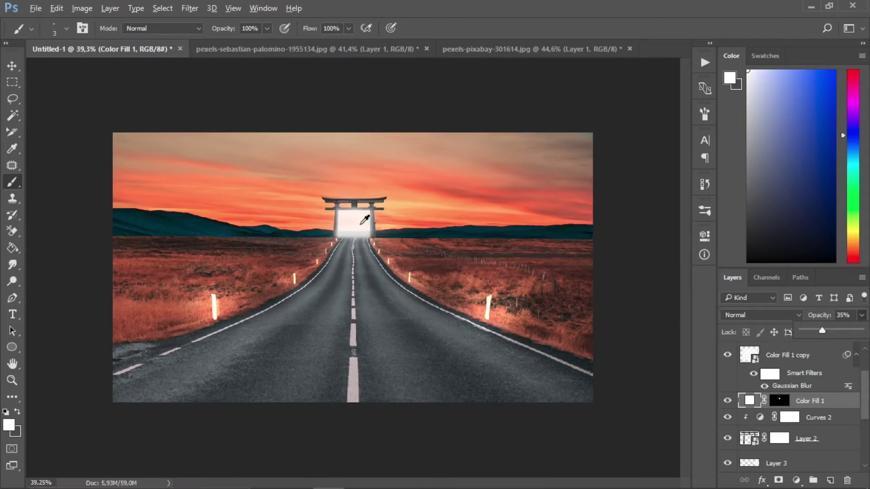
{"action": "scroll", "coordinate": [363, 222], "scroll_direction": "up", "scroll_amount": 7}
{"action": "scroll", "coordinate": [793, 426], "scroll_direction": "down", "scroll_amount": 1}
{"action": "scroll", "coordinate": [786, 412], "scroll_direction": "up", "scroll_amount": 2}
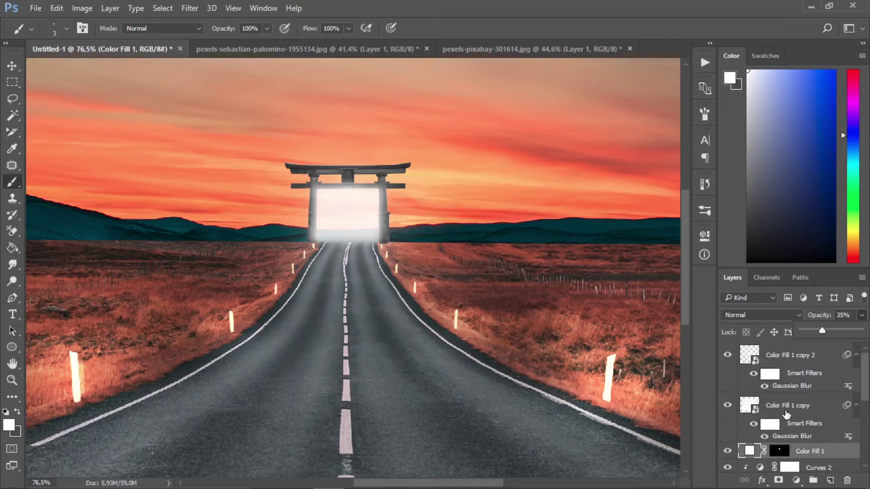
Step: Try a white Solid Color fill above Color Fill 1 copy 2, with an inverted mask and Overlay blending
{"action": "left_click", "coordinate": [800, 360]}
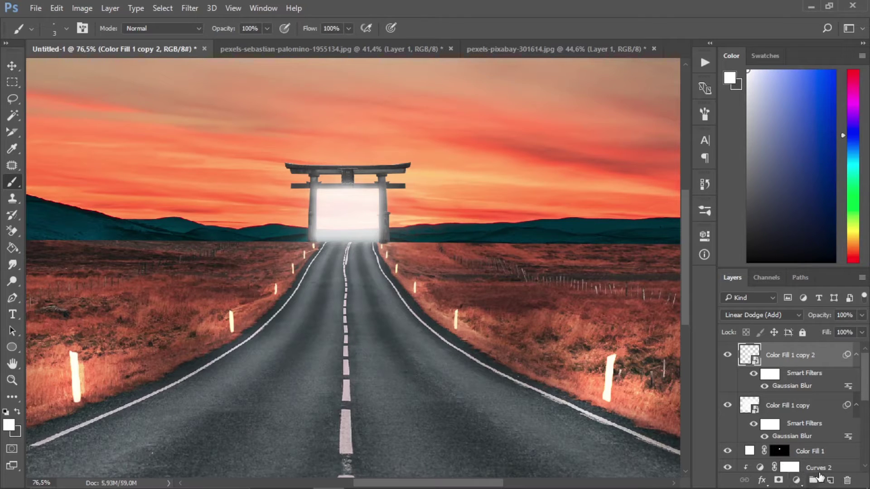
{"action": "left_click", "coordinate": [796, 480]}
{"action": "left_click", "coordinate": [752, 206]}
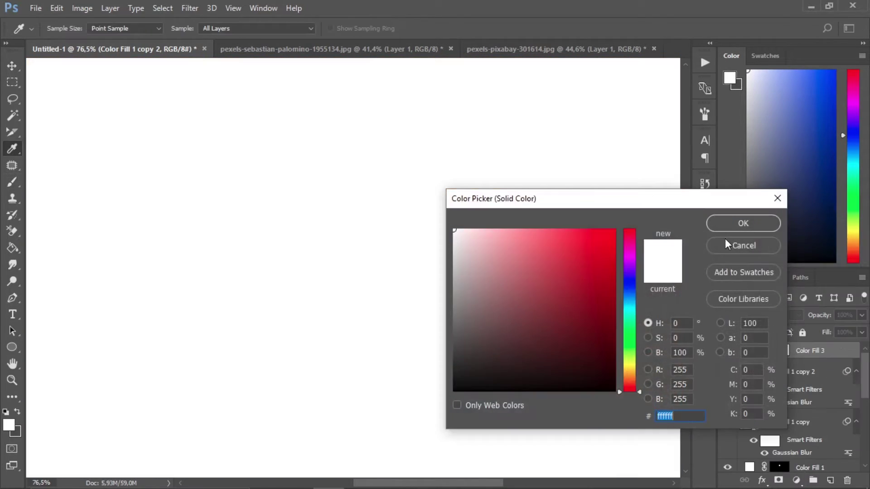
{"action": "key", "text": "Return"}
{"action": "left_click", "coordinate": [779, 350]}
{"action": "key", "text": "ctrl+i"}
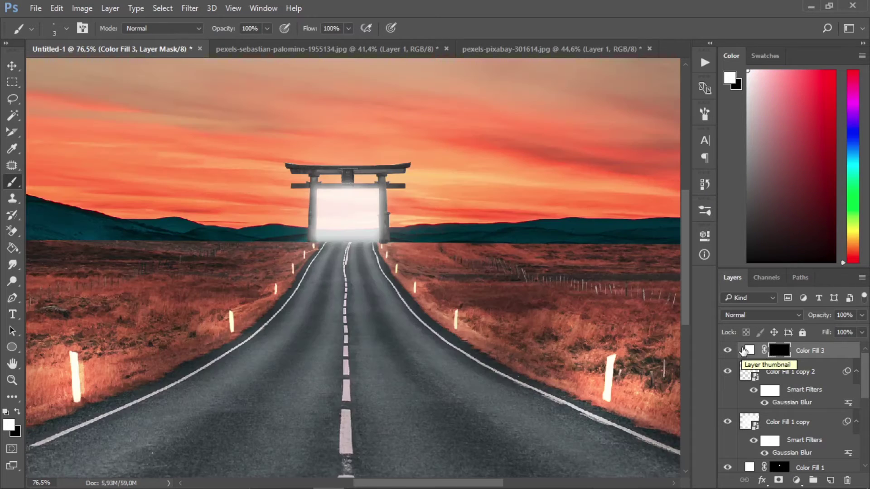
{"action": "left_click", "coordinate": [758, 315]}
{"action": "left_click", "coordinate": [747, 182]}
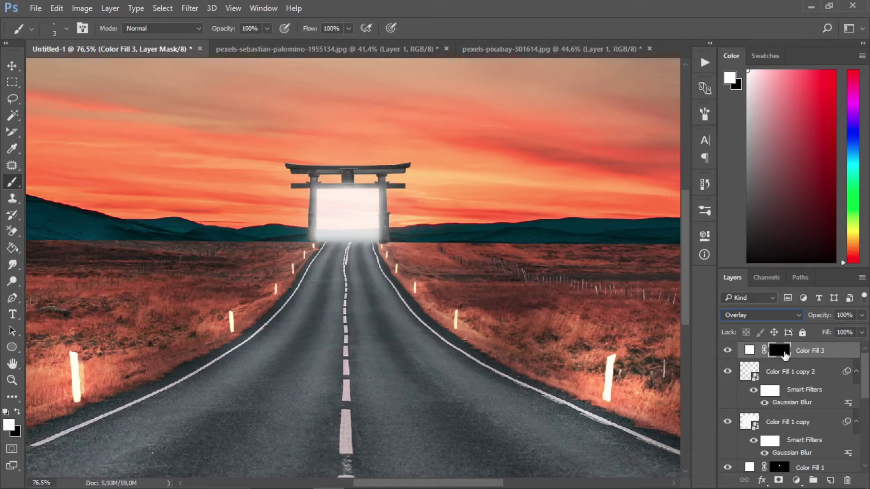
Step: Set the brush size to 105 px and remove the white Overlay fill from the top of the layer stack
{"action": "right_click", "coordinate": [386, 260]}
{"action": "left_click_drag", "start_coordinate": [466, 277], "coordinate": [508, 275]}
{"action": "key", "text": "Return"}
{"action": "left_click_drag", "start_coordinate": [804, 356], "coordinate": [800, 454]}
Step: Add a white (ffffff) Solid Color fill layer and place it between Color Fill 2 and Curves 1
{"action": "scroll", "coordinate": [808, 428], "scroll_direction": "down", "scroll_amount": 5}
{"action": "left_click", "coordinate": [805, 413]}
{"action": "scroll", "coordinate": [811, 418], "scroll_direction": "up", "scroll_amount": 2}
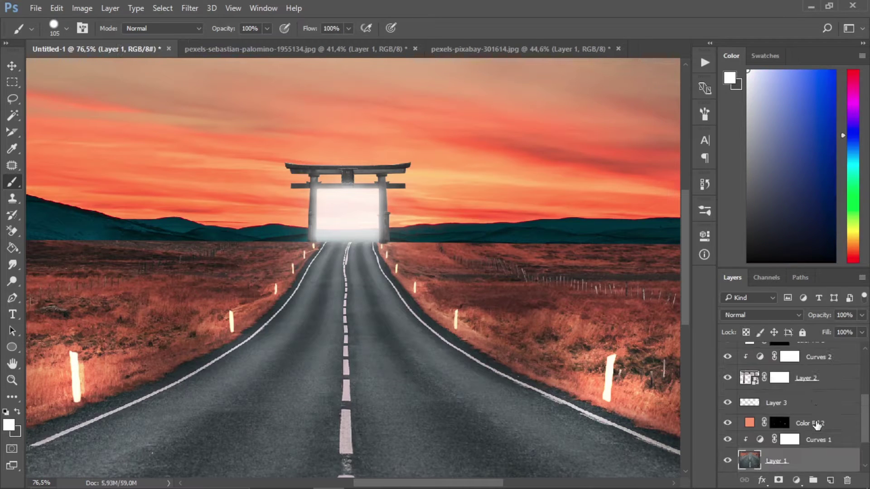
{"action": "left_click", "coordinate": [817, 424]}
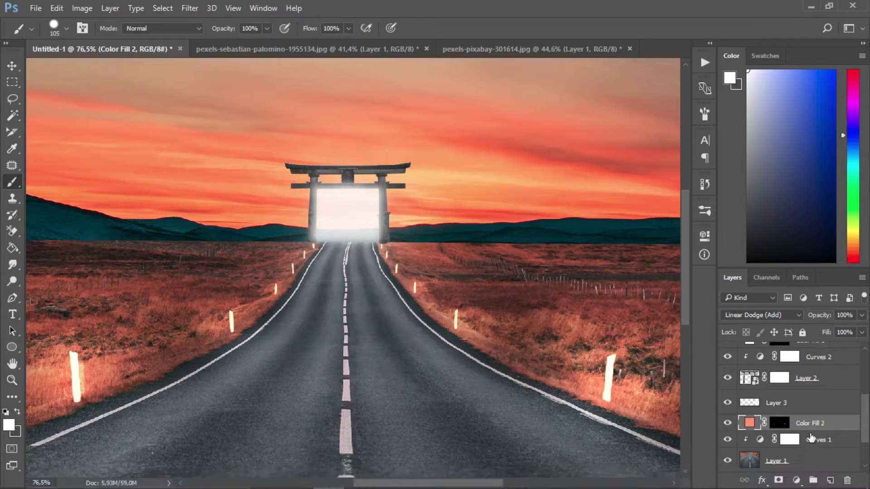
{"action": "left_click", "coordinate": [795, 480]}
{"action": "left_click", "coordinate": [747, 201]}
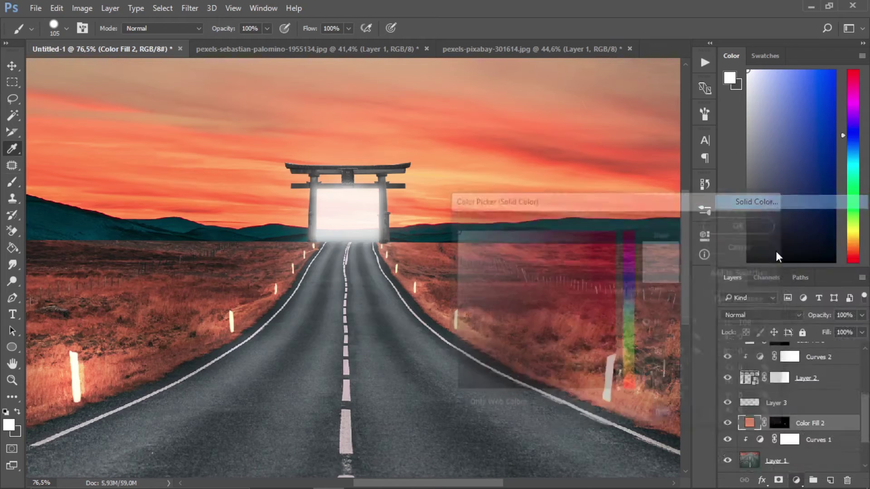
{"action": "key", "text": "Return"}
{"action": "left_click_drag", "start_coordinate": [791, 436], "coordinate": [770, 447]}
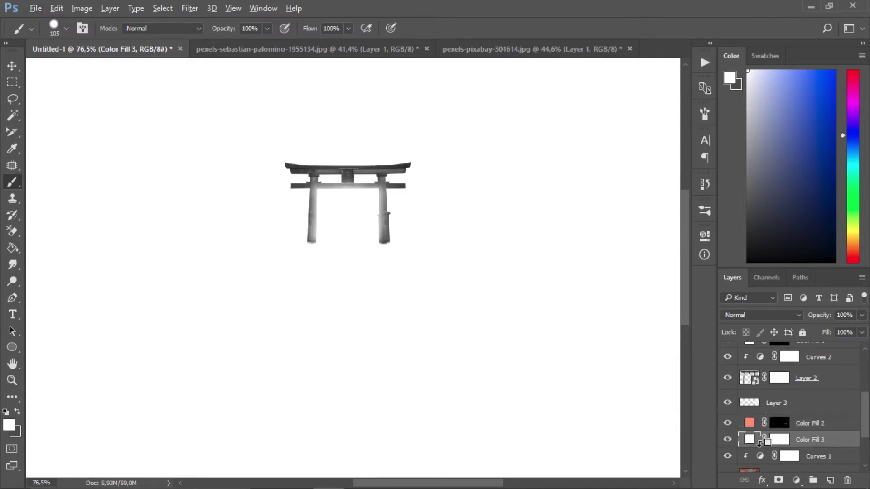
Step: Clip Color Fill 3 to the road layer, invert its mask to black and set its blend mode to Overlay
{"action": "left_click", "coordinate": [756, 446], "text": "alt"}
{"action": "left_click", "coordinate": [788, 440]}
{"action": "key", "text": "ctrl+i"}
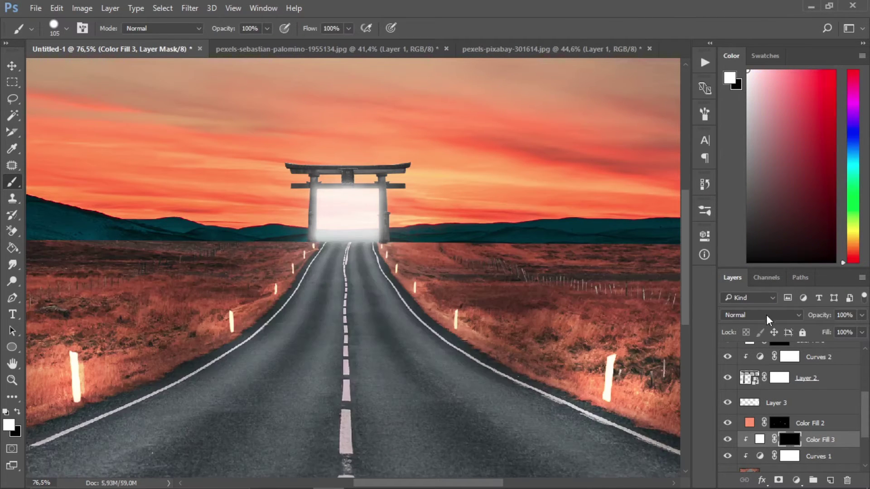
{"action": "left_click", "coordinate": [763, 315]}
{"action": "left_click", "coordinate": [747, 185]}
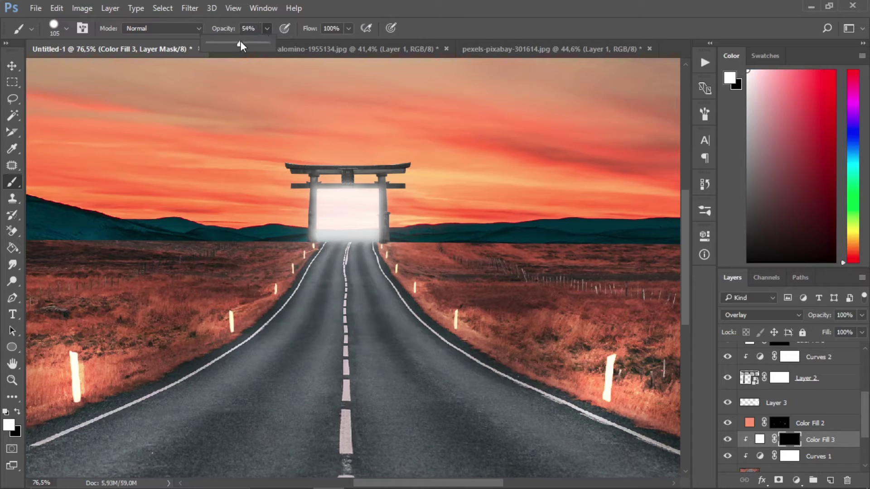
Step: Set up a soft 136 px brush with 30% opacity and 50% flow
{"action": "left_click_drag", "start_coordinate": [232, 44], "coordinate": [225, 44]}
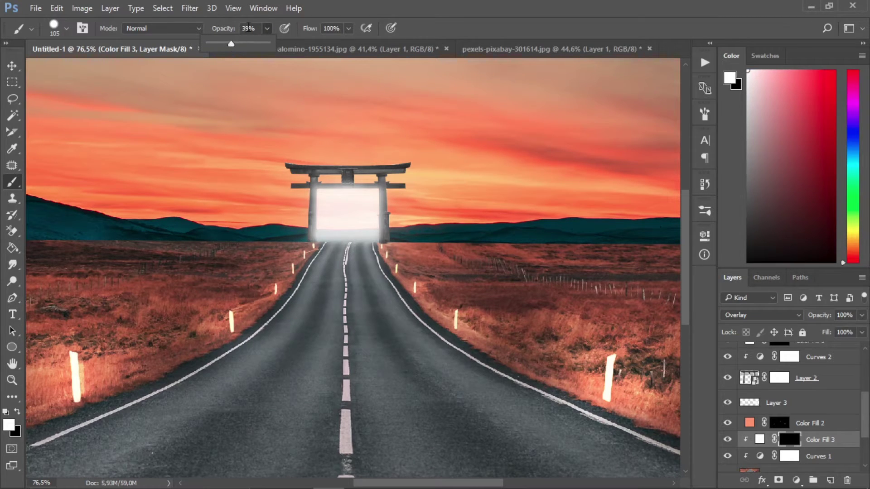
{"action": "left_click", "coordinate": [339, 28]}
{"action": "type", "text": "50"}
{"action": "key", "text": "Return"}
{"action": "right_click", "coordinate": [317, 207]}
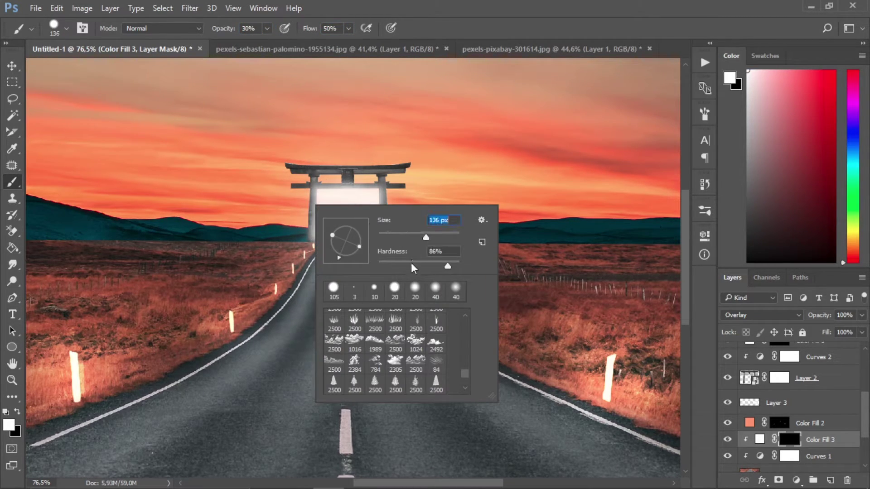
{"action": "key", "text": "Return"}
Step: Paint white light on the Color Fill 3 mask over the road and grass just before the gate, enlarging the brush to 180 px
{"action": "scroll", "coordinate": [317, 255], "scroll_direction": "down", "scroll_amount": 3}
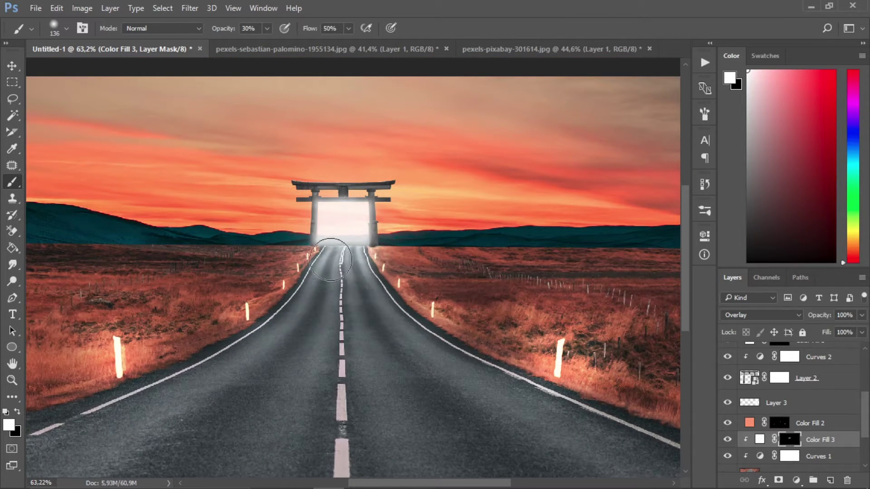
{"action": "right_click", "coordinate": [350, 258]}
{"action": "key", "text": "Return"}
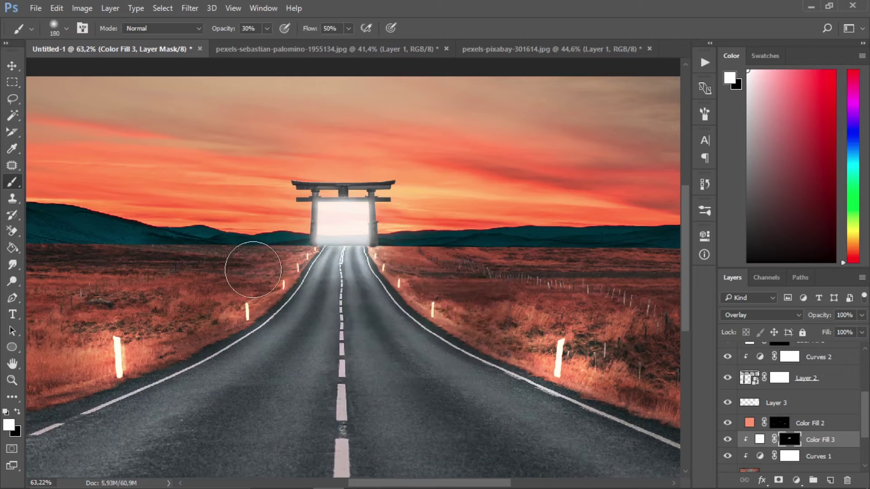
{"action": "scroll", "coordinate": [329, 240], "scroll_direction": "down", "scroll_amount": 3}
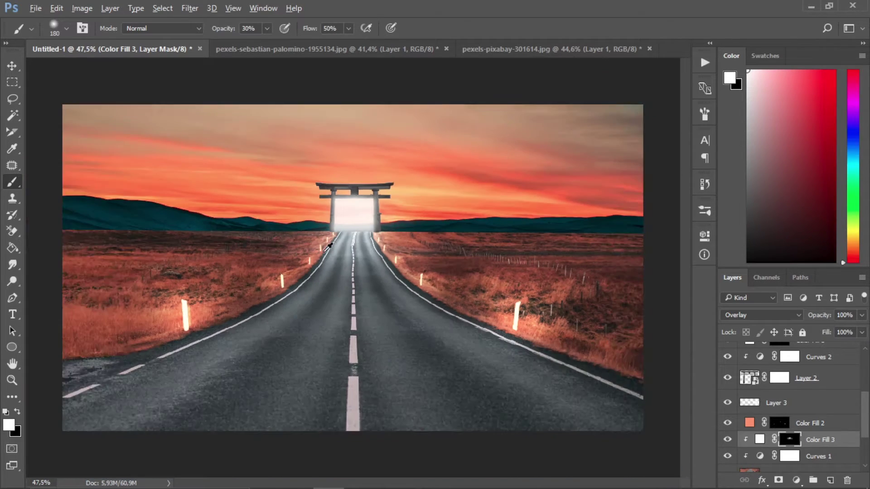
Step: Spread the gate's glow wider across the road and the grass on both sides on the Color Fill 3 mask with a 369 px brush
{"action": "scroll", "coordinate": [330, 240], "scroll_direction": "up", "scroll_amount": 1}
{"action": "right_click", "coordinate": [330, 240]}
{"action": "key", "text": "Return"}
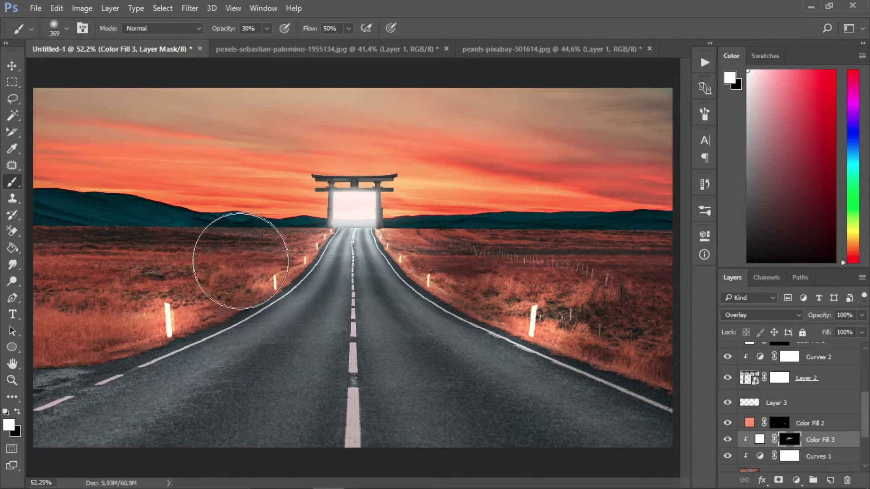
{"action": "mouse_move", "coordinate": [240, 261]}
{"action": "left_mouse_down"}
{"action": "mouse_move", "coordinate": [402, 272]}
{"action": "mouse_move", "coordinate": [446, 263]}
{"action": "left_mouse_up"}
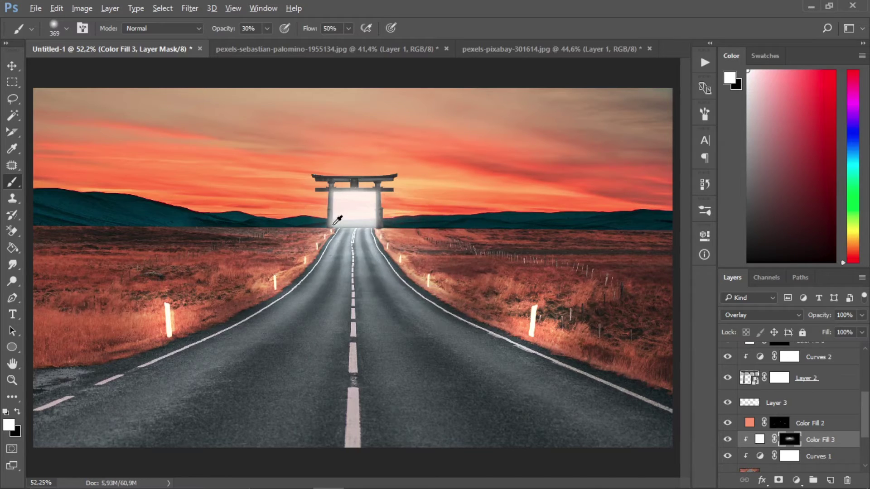
{"action": "scroll", "coordinate": [337, 220], "scroll_direction": "up", "scroll_amount": 1}
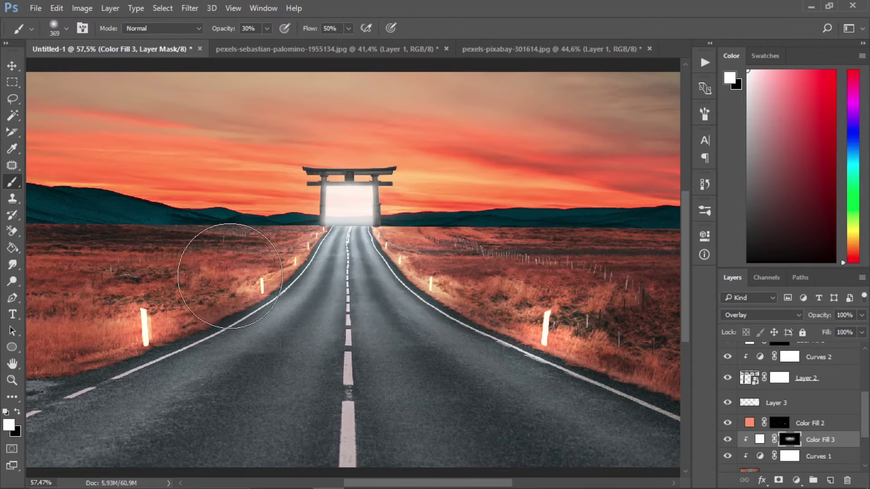
{"action": "scroll", "coordinate": [335, 224], "scroll_direction": "down", "scroll_amount": 2}
{"action": "scroll", "coordinate": [313, 262], "scroll_direction": "up", "scroll_amount": 1}
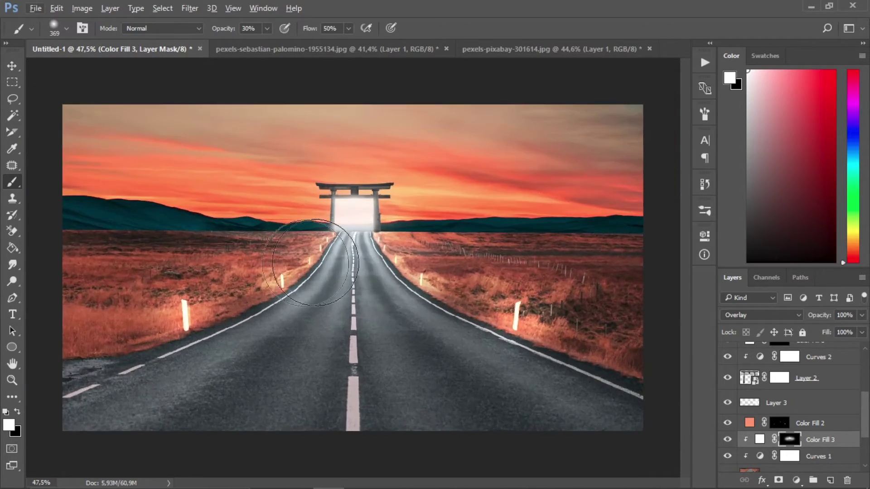
{"action": "scroll", "coordinate": [358, 262], "scroll_direction": "down", "scroll_amount": 1}
{"action": "scroll", "coordinate": [272, 272], "scroll_direction": "up", "scroll_amount": 1}
{"action": "scroll", "coordinate": [303, 253], "scroll_direction": "down", "scroll_amount": 2}
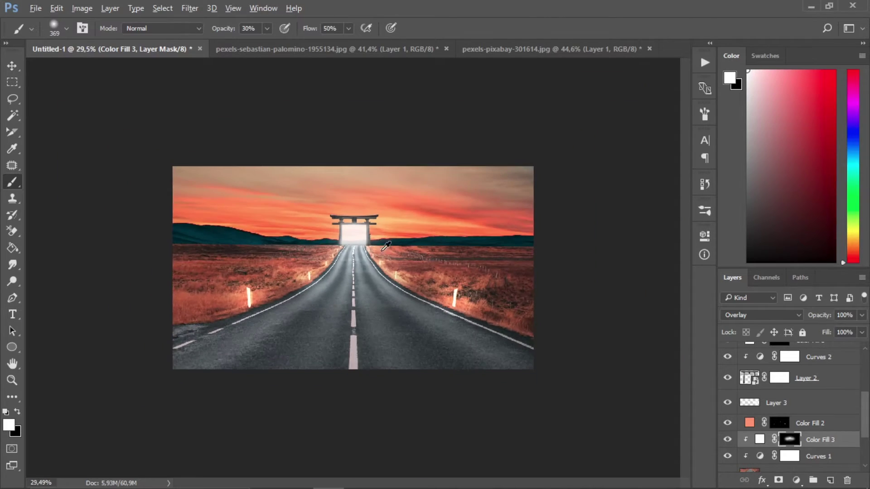
Step: Add a white Solid Color fill layer above Curves 2 and clip it to the torii gate layer
{"action": "scroll", "coordinate": [367, 218], "scroll_direction": "up", "scroll_amount": 1}
{"action": "scroll", "coordinate": [365, 220], "scroll_direction": "up", "scroll_amount": 10}
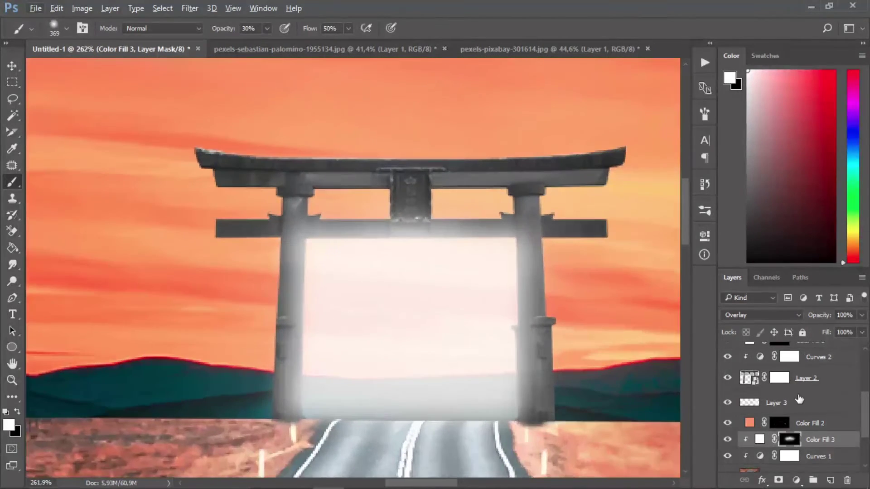
{"action": "scroll", "coordinate": [791, 408], "scroll_direction": "up", "scroll_amount": 1}
{"action": "left_click", "coordinate": [815, 367]}
{"action": "left_click", "coordinate": [795, 480]}
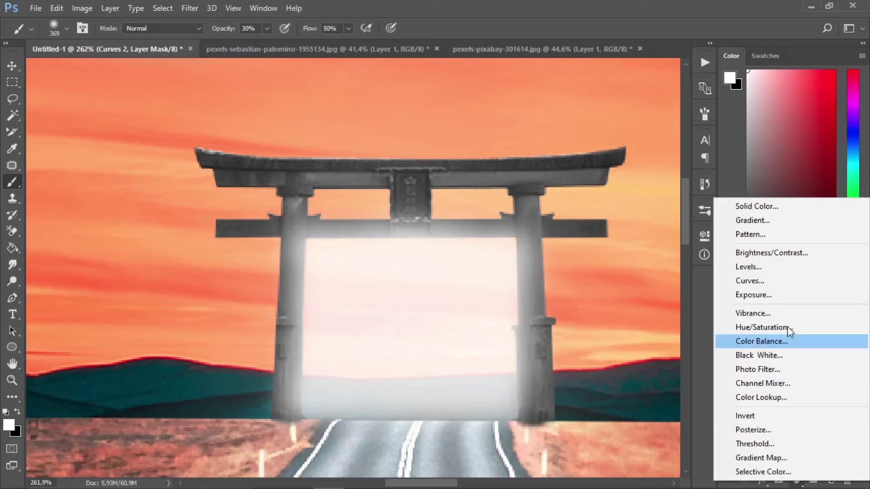
{"action": "left_click", "coordinate": [785, 209]}
{"action": "left_click", "coordinate": [742, 223]}
{"action": "left_click", "coordinate": [776, 375], "text": "alt"}
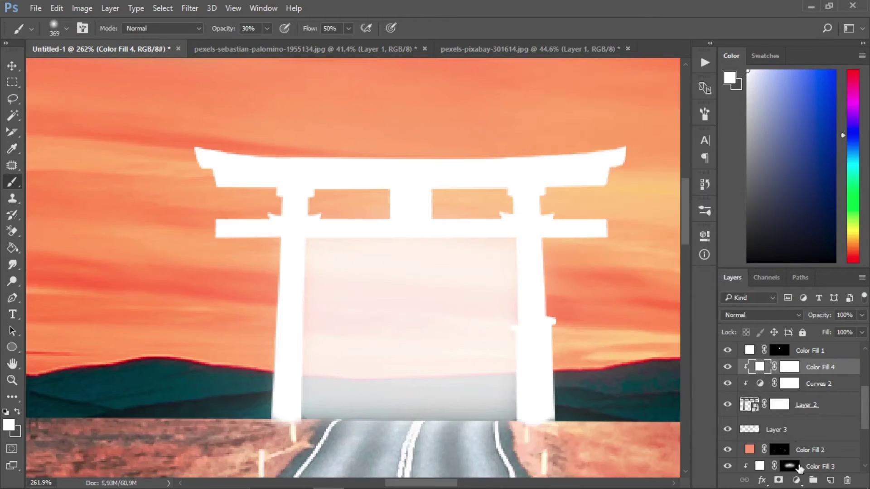
Step: Fill the Color Fill 4 mask with black
{"action": "key", "text": "ctrl+BackSpace"}
{"action": "key", "text": "ctrl+z"}
{"action": "left_click", "coordinate": [789, 367]}
{"action": "key", "text": "ctrl+BackSpace"}
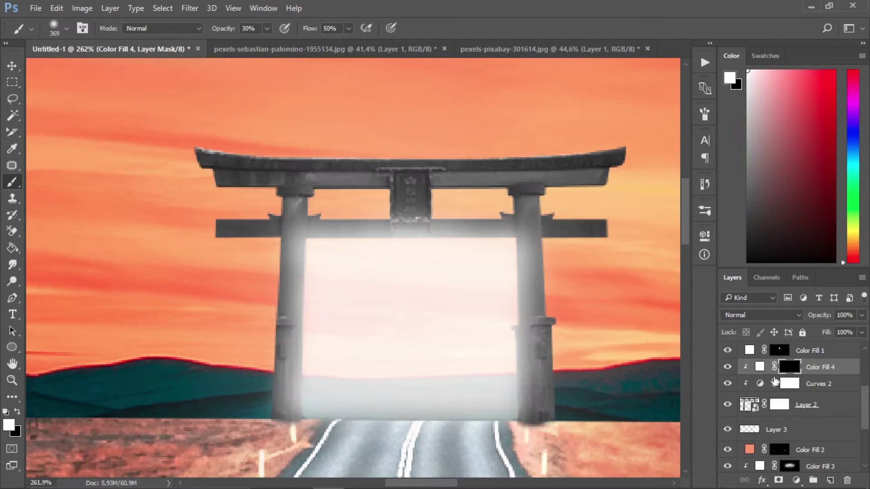
Step: Set up a 47 px brush with opacity and flow both at 100%
{"action": "scroll", "coordinate": [788, 376], "scroll_direction": "up", "scroll_amount": 1}
{"action": "right_click", "coordinate": [315, 315]}
{"action": "left_click", "coordinate": [398, 320]}
{"action": "left_click", "coordinate": [284, 370]}
{"action": "key", "text": "ctrl+z"}
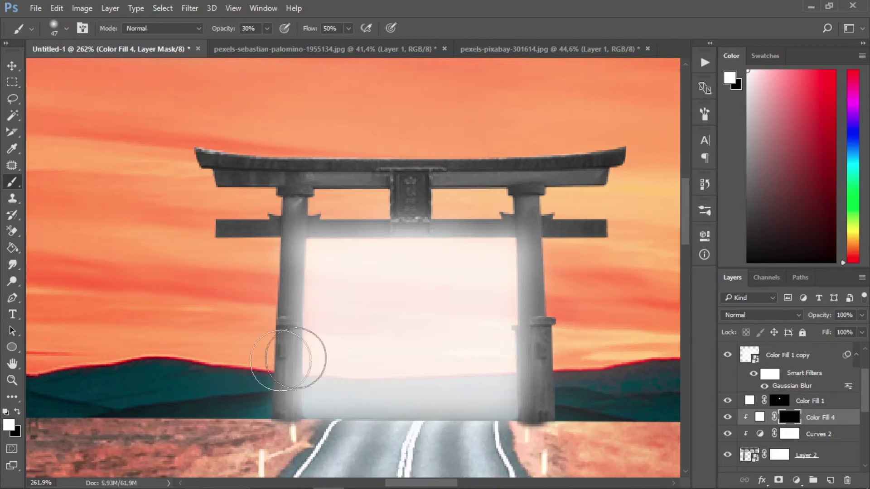
{"action": "mouse_move", "coordinate": [267, 29]}
{"action": "left_mouse_down"}
{"action": "mouse_move", "coordinate": [317, 42]}
{"action": "mouse_move", "coordinate": [380, 43]}
{"action": "left_mouse_up"}
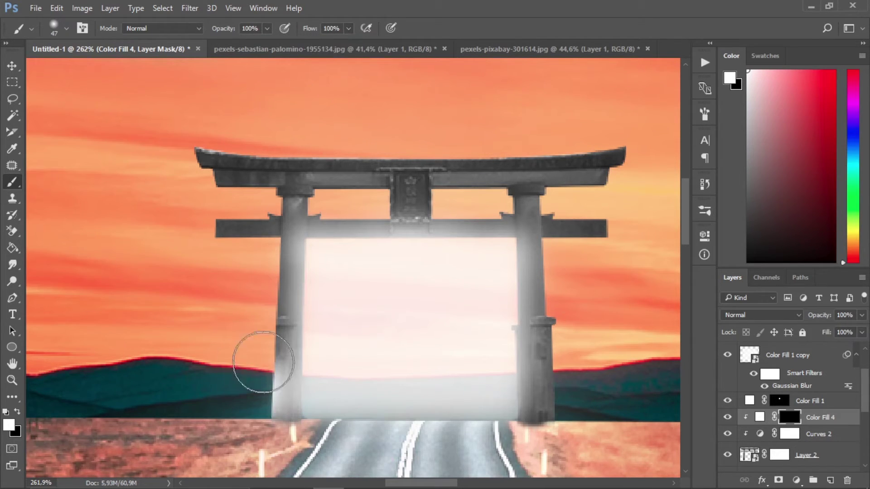
Step: Paint white light along the left post's inner edge with a 25 px brush at 76% hardness, and fade its outer side in soft black
{"action": "right_click", "coordinate": [349, 364]}
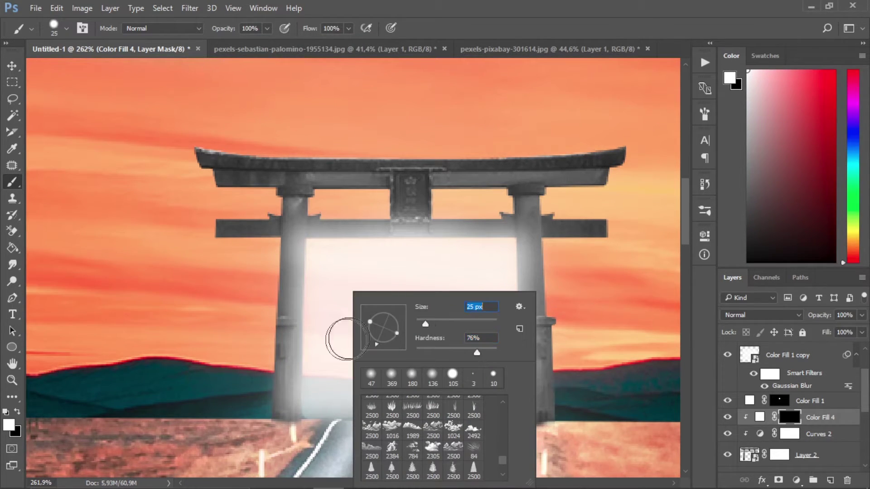
{"action": "left_click", "coordinate": [302, 401]}
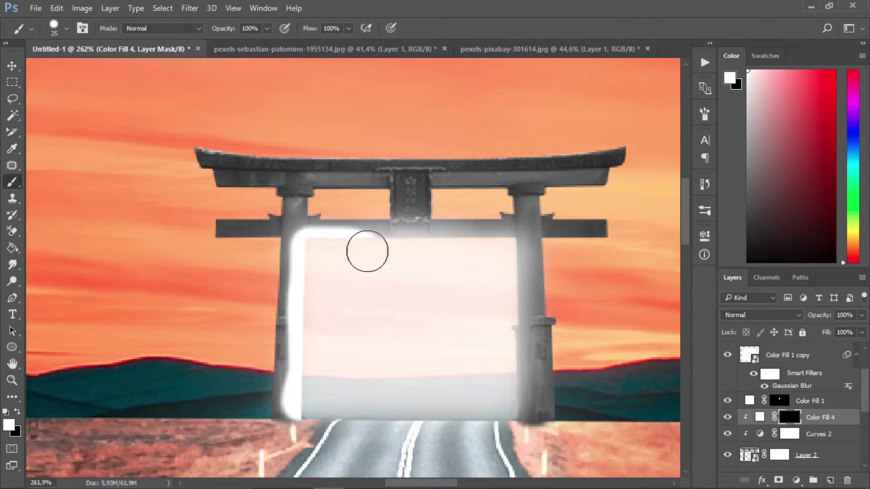
{"action": "scroll", "coordinate": [272, 413], "scroll_direction": "up", "scroll_amount": 9}
{"action": "left_click", "coordinate": [285, 410], "text": "alt"}
{"action": "right_click", "coordinate": [324, 380]}
{"action": "left_click", "coordinate": [357, 339]}
{"action": "left_click", "coordinate": [205, 360]}
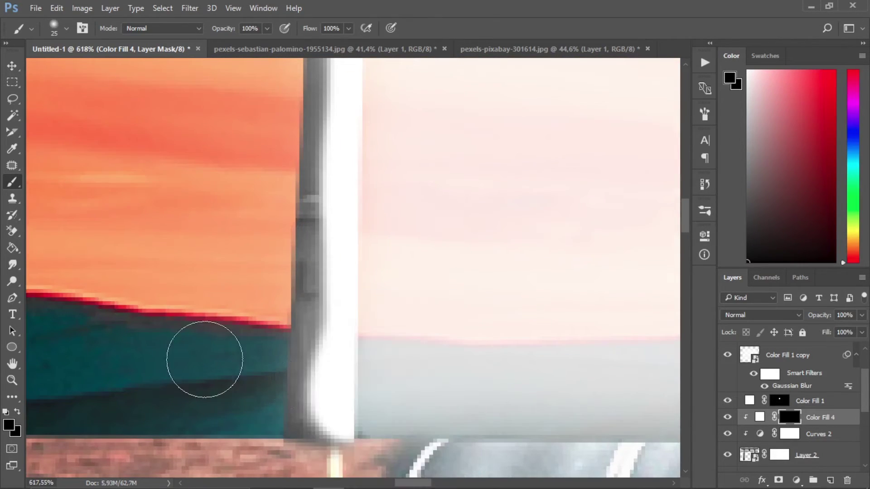
{"action": "mouse_move", "coordinate": [302, 395]}
{"action": "left_mouse_down"}
{"action": "mouse_move", "coordinate": [297, 417]}
{"action": "mouse_move", "coordinate": [301, 291]}
{"action": "mouse_move", "coordinate": [287, 151]}
{"action": "mouse_move", "coordinate": [295, 310]}
{"action": "left_mouse_up"}
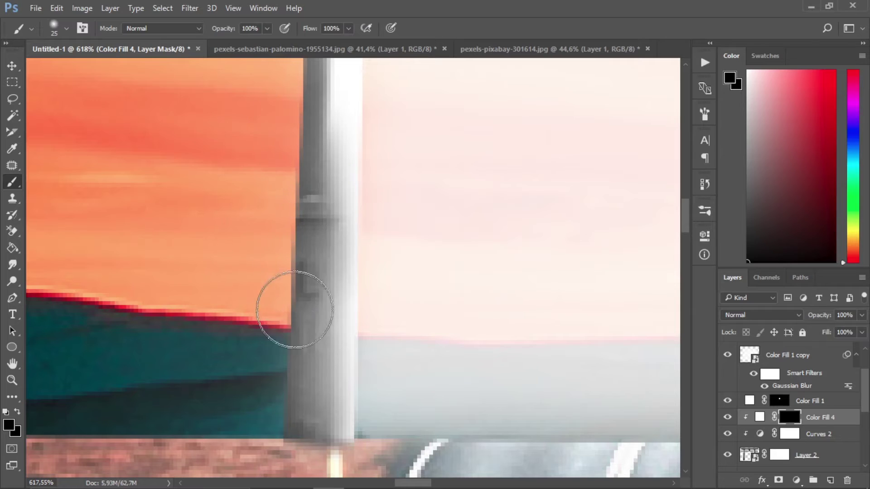
Step: Blend the light up to the top of the left post and extend it along the underside of the gate's lower beam
{"action": "right_click", "coordinate": [281, 291]}
{"action": "left_click", "coordinate": [356, 325]}
{"action": "key", "text": "Return"}
{"action": "mouse_move", "coordinate": [309, 382]}
{"action": "left_mouse_down"}
{"action": "mouse_move", "coordinate": [294, 195]}
{"action": "mouse_move", "coordinate": [299, 114]}
{"action": "left_mouse_up"}
{"action": "mouse_move", "coordinate": [291, 159]}
{"action": "left_mouse_down"}
{"action": "mouse_move", "coordinate": [272, 440]}
{"action": "mouse_move", "coordinate": [279, 369]}
{"action": "mouse_move", "coordinate": [248, 332]}
{"action": "mouse_move", "coordinate": [349, 224]}
{"action": "mouse_move", "coordinate": [441, 221]}
{"action": "left_mouse_up"}
{"action": "scroll", "coordinate": [442, 220], "scroll_direction": "down", "scroll_amount": 5}
{"action": "scroll", "coordinate": [501, 243], "scroll_direction": "up", "scroll_amount": 4}
{"action": "mouse_move", "coordinate": [316, 227]}
{"action": "left_mouse_down"}
{"action": "mouse_move", "coordinate": [392, 213]}
{"action": "mouse_move", "coordinate": [436, 231]}
{"action": "mouse_move", "coordinate": [585, 222]}
{"action": "left_mouse_up"}
Step: Paint white light down the right post's inner edge with a harder 34 px brush, and fade its outer side in soft black
{"action": "right_click", "coordinate": [573, 294]}
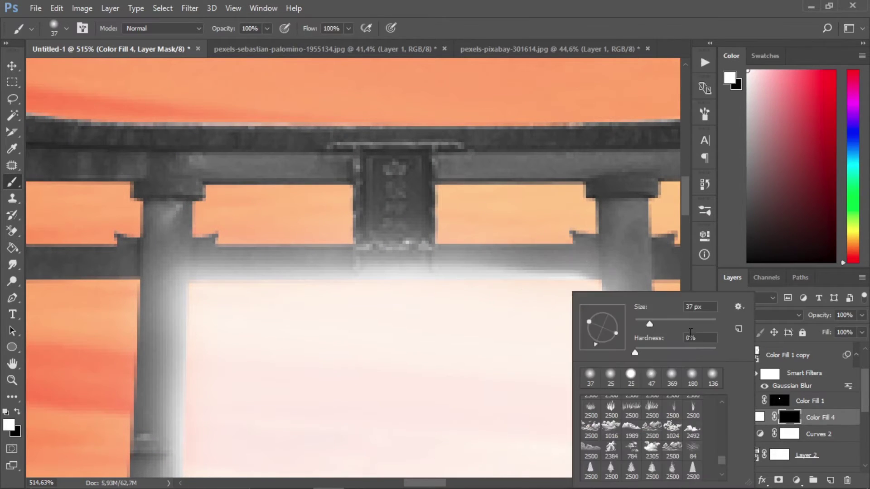
{"action": "left_click", "coordinate": [656, 322]}
{"action": "left_click", "coordinate": [694, 351]}
{"action": "mouse_move", "coordinate": [486, 306]}
{"action": "left_mouse_down"}
{"action": "mouse_move", "coordinate": [597, 375]}
{"action": "mouse_move", "coordinate": [500, 190]}
{"action": "left_mouse_up"}
{"action": "left_click_drag", "start_coordinate": [485, 267], "coordinate": [508, 412]}
{"action": "key", "text": "x"}
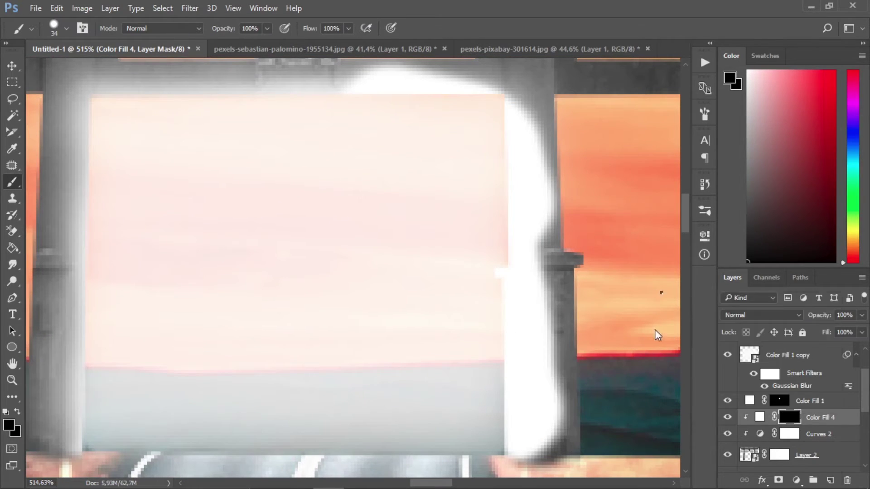
{"action": "right_click", "coordinate": [654, 330]}
{"action": "left_click", "coordinate": [722, 352]}
{"action": "mouse_move", "coordinate": [625, 398]}
{"action": "left_mouse_down"}
{"action": "mouse_move", "coordinate": [564, 420]}
{"action": "mouse_move", "coordinate": [559, 150]}
{"action": "left_mouse_up"}
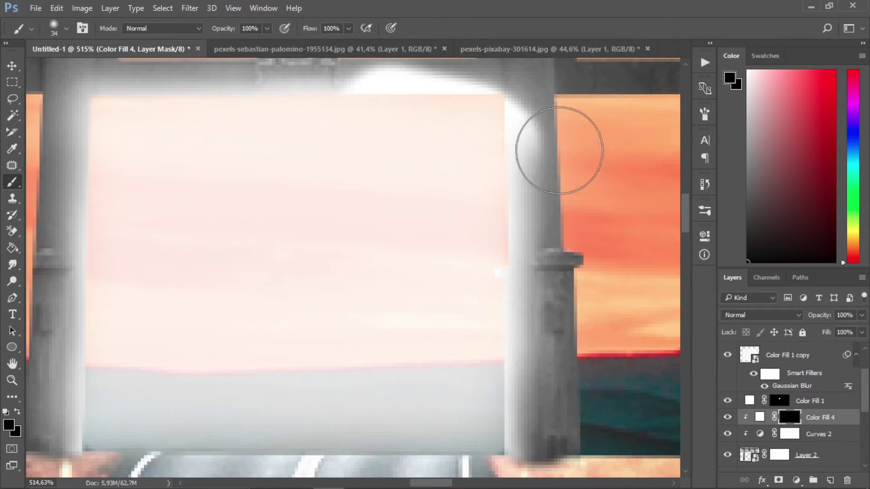
Step: Add white light with a hard-edged brush where the lower beam meets the right post's inner edge
{"action": "scroll", "coordinate": [534, 99], "scroll_direction": "down", "scroll_amount": 3}
{"action": "scroll", "coordinate": [558, 286], "scroll_direction": "down", "scroll_amount": 3}
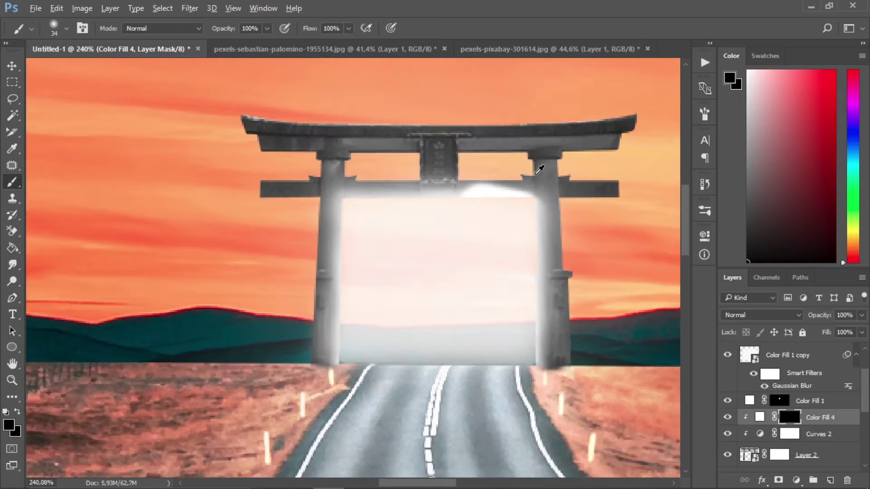
{"action": "scroll", "coordinate": [365, 194], "scroll_direction": "up", "scroll_amount": 5}
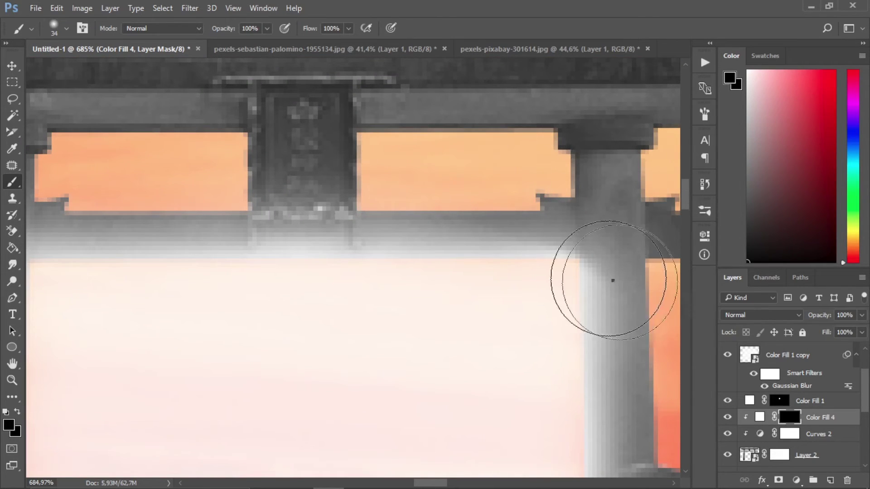
{"action": "right_click", "coordinate": [612, 280]}
{"action": "left_click", "coordinate": [735, 340]}
{"action": "left_click", "coordinate": [556, 301]}
{"action": "key", "text": "x"}
{"action": "left_click", "coordinate": [556, 293]}
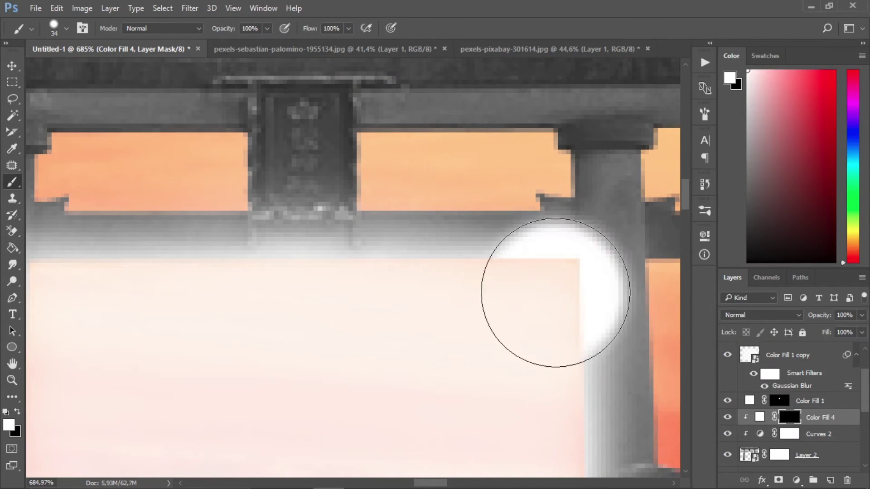
Step: Fade the corner light into the lower beam and right post with soft black strokes, reducing the brush to 21 px
{"action": "right_click", "coordinate": [602, 224]}
{"action": "left_click_drag", "start_coordinate": [689, 284], "coordinate": [608, 285]}
{"action": "key", "text": "Return"}
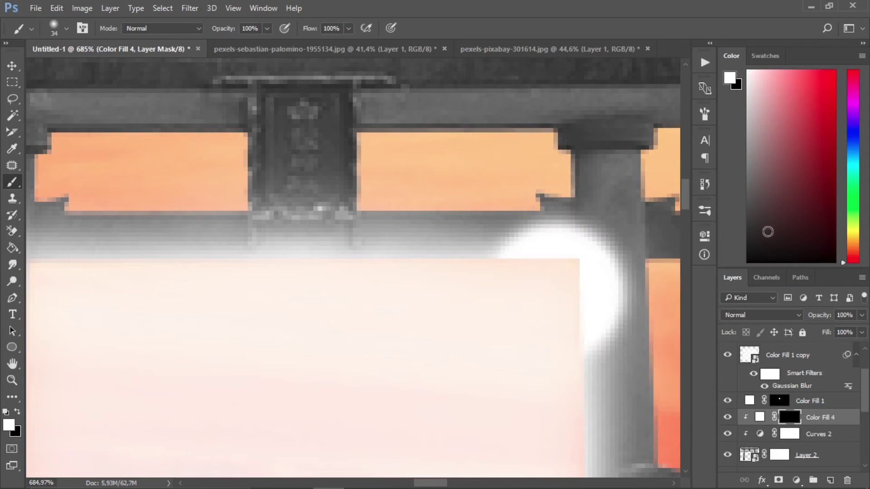
{"action": "left_click_drag", "start_coordinate": [767, 231], "coordinate": [746, 263]}
{"action": "left_click_drag", "start_coordinate": [483, 198], "coordinate": [563, 198]}
{"action": "key", "text": "ctrl+z"}
{"action": "right_click", "coordinate": [552, 185]}
{"action": "left_click_drag", "start_coordinate": [627, 219], "coordinate": [621, 219]}
{"action": "mouse_move", "coordinate": [537, 217]}
{"action": "left_mouse_down"}
{"action": "mouse_move", "coordinate": [491, 217]}
{"action": "mouse_move", "coordinate": [572, 214]}
{"action": "mouse_move", "coordinate": [491, 207]}
{"action": "left_mouse_up"}
{"action": "key", "text": "ctrl+z"}
{"action": "left_click_drag", "start_coordinate": [623, 351], "coordinate": [620, 229]}
Step: Paint white light across the bottom of the central plaque with a 12 px brush on the Color Fill 4 mask
{"action": "scroll", "coordinate": [542, 202], "scroll_direction": "down", "scroll_amount": 5}
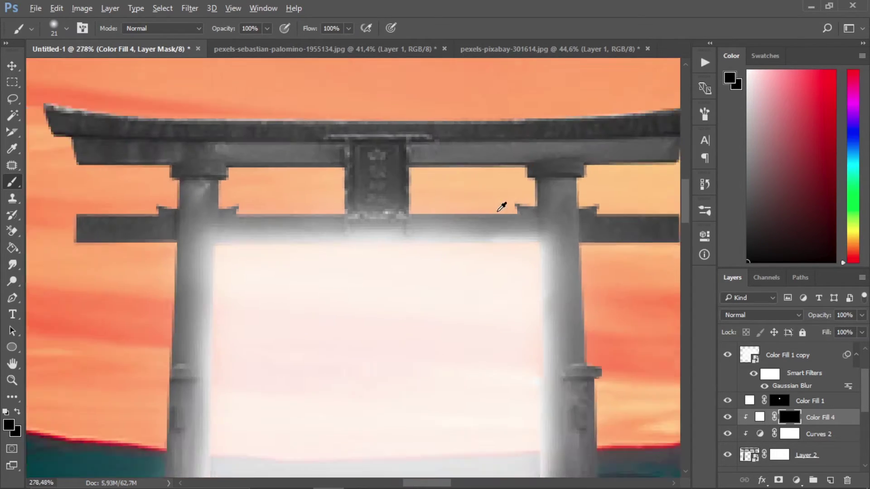
{"action": "scroll", "coordinate": [413, 196], "scroll_direction": "up", "scroll_amount": 5}
{"action": "key", "text": "x"}
{"action": "left_click_drag", "start_coordinate": [385, 202], "coordinate": [466, 210]}
{"action": "key", "text": "ctrl+z"}
{"action": "right_click", "coordinate": [483, 221]}
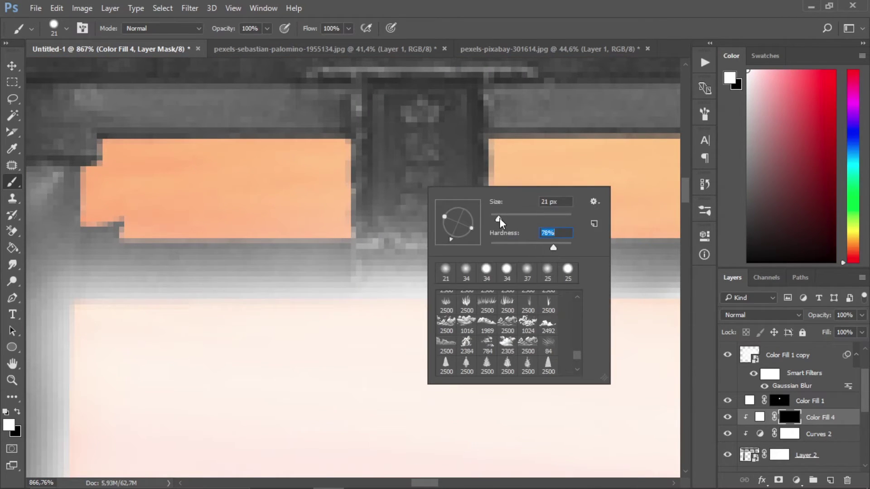
{"action": "left_click_drag", "start_coordinate": [385, 215], "coordinate": [465, 219]}
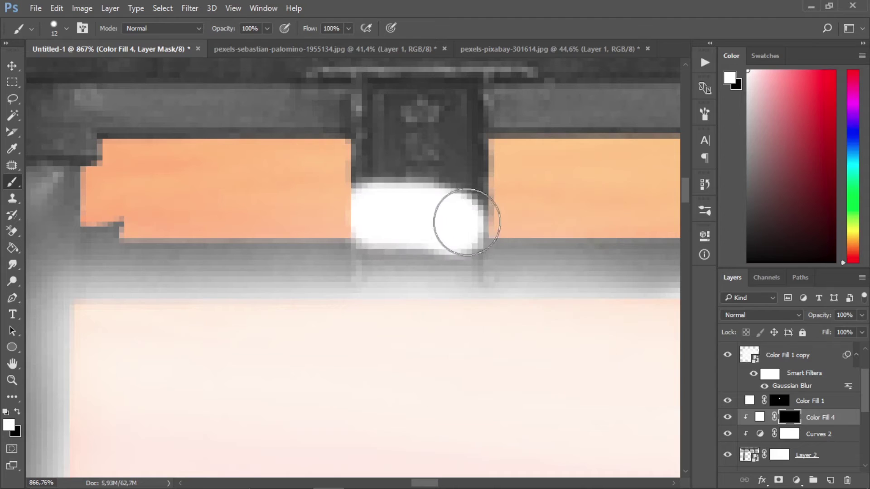
{"action": "key", "text": "ctrl+z"}
{"action": "left_click_drag", "start_coordinate": [374, 210], "coordinate": [477, 213]}
Step: Fade the top of the plaque's light with a soft black 29 px brush
{"action": "right_click", "coordinate": [514, 223]}
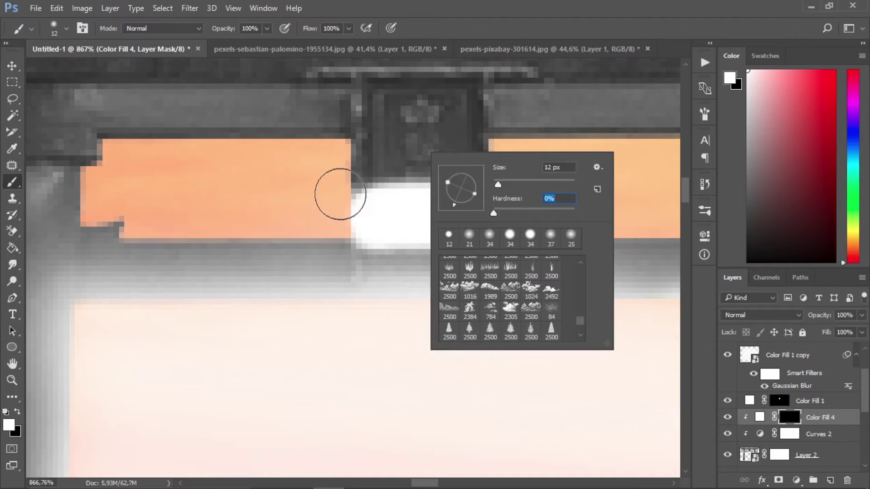
{"action": "key", "text": "Return"}
{"action": "key", "text": "x"}
{"action": "right_click", "coordinate": [536, 216]}
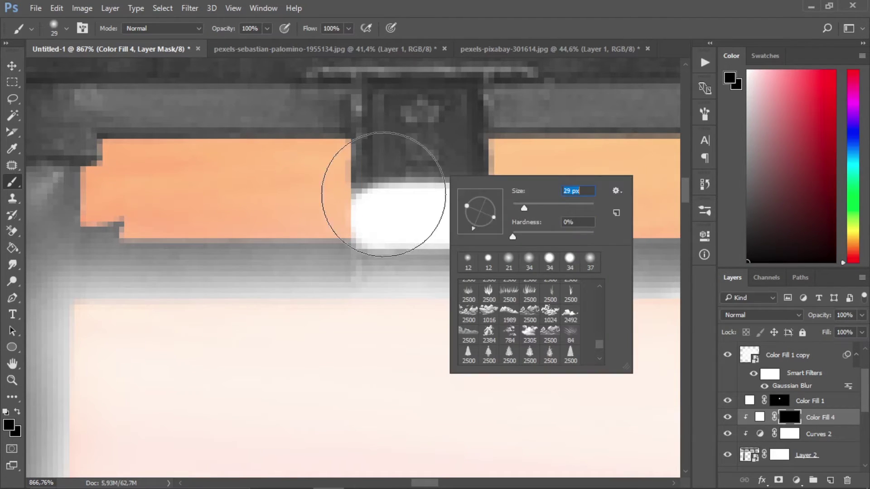
{"action": "key", "text": "Return"}
{"action": "mouse_move", "coordinate": [383, 195]}
{"action": "left_mouse_down"}
{"action": "mouse_move", "coordinate": [423, 179]}
{"action": "mouse_move", "coordinate": [494, 181]}
{"action": "left_mouse_up"}
{"action": "scroll", "coordinate": [500, 161], "scroll_direction": "down", "scroll_amount": 6}
Step: Paint white light along the underside of the lower beam's left end with a 29 px brush at 65% hardness
{"action": "scroll", "coordinate": [362, 158], "scroll_direction": "up", "scroll_amount": 5}
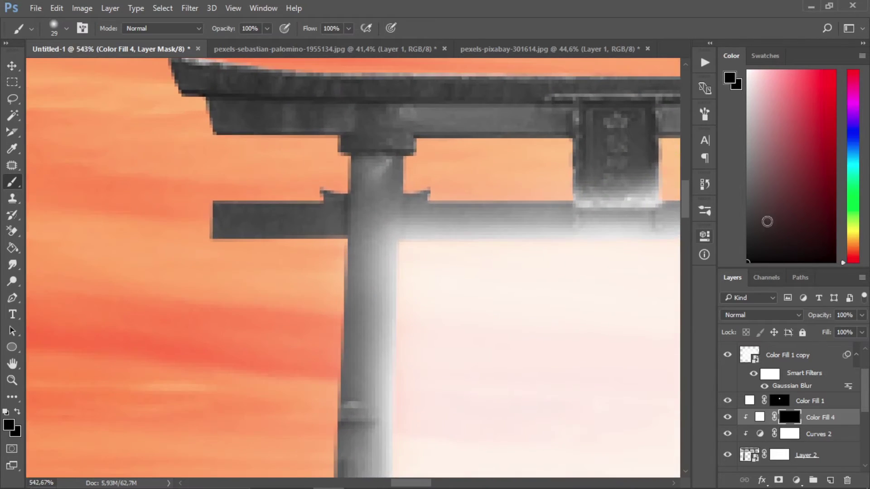
{"action": "right_click", "coordinate": [279, 236]}
{"action": "left_click", "coordinate": [395, 296]}
{"action": "key", "text": "Return"}
{"action": "left_click", "coordinate": [233, 267]}
{"action": "left_click", "coordinate": [285, 267]}
{"action": "right_click", "coordinate": [288, 267]}
{"action": "left_click_drag", "start_coordinate": [362, 300], "coordinate": [357, 298]}
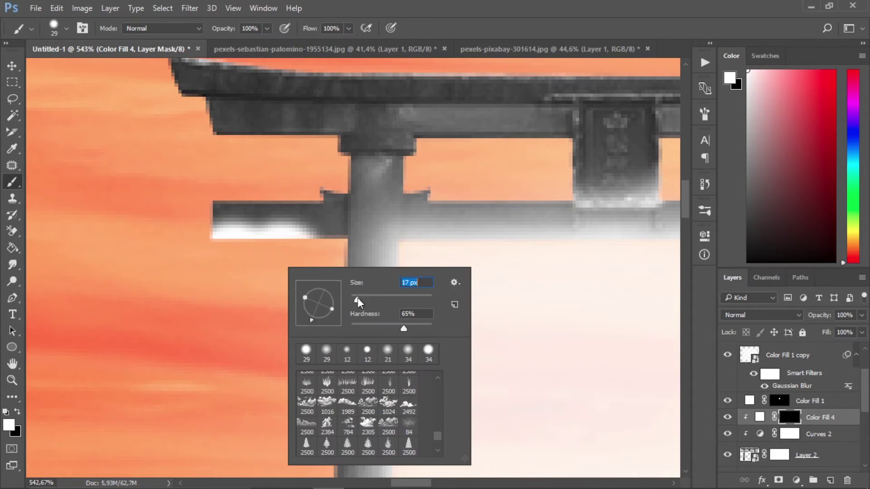
{"action": "key", "text": "Return"}
{"action": "left_click_drag", "start_coordinate": [309, 245], "coordinate": [295, 230]}
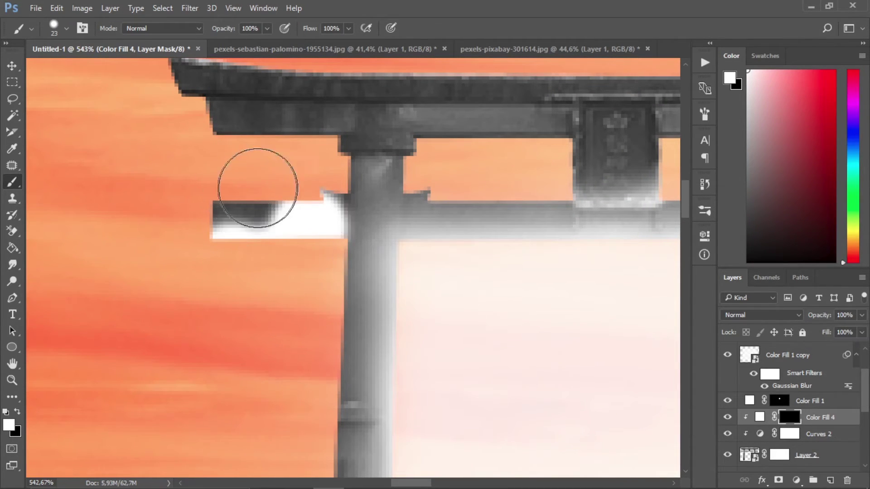
{"action": "key", "text": "x"}
{"action": "right_click", "coordinate": [217, 176]}
{"action": "key", "text": "Return"}
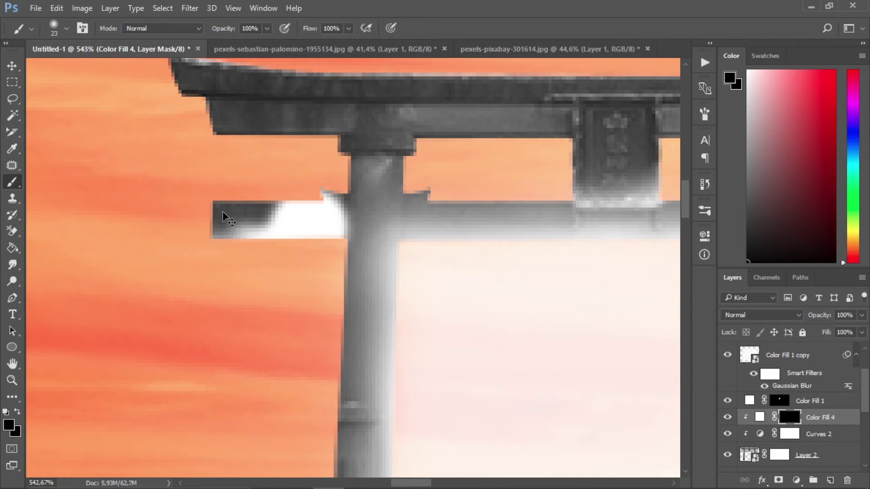
{"action": "mouse_move", "coordinate": [225, 217]}
{"action": "left_mouse_down"}
{"action": "mouse_move", "coordinate": [315, 191]}
{"action": "mouse_move", "coordinate": [334, 202]}
{"action": "mouse_move", "coordinate": [224, 191]}
{"action": "mouse_move", "coordinate": [294, 202]}
{"action": "left_mouse_up"}
{"action": "key", "text": "ctrl+alt+z"}
{"action": "key", "text": "ctrl+alt+z"}
{"action": "key", "text": "ctrl+alt+z"}
{"action": "key", "text": "ctrl+alt+z"}
{"action": "key", "text": "ctrl+alt+z"}
Step: Paint white light along the underside of the lower beam's right end with an 18 px brush, and fade its upper edge in black
{"action": "right_click", "coordinate": [295, 205]}
{"action": "mouse_move", "coordinate": [159, 208]}
{"action": "left_mouse_down"}
{"action": "mouse_move", "coordinate": [413, 195]}
{"action": "mouse_move", "coordinate": [145, 198]}
{"action": "left_mouse_up"}
{"action": "left_click_drag", "start_coordinate": [482, 203], "coordinate": [507, 203]}
{"action": "scroll", "coordinate": [339, 204], "scroll_direction": "up", "scroll_amount": 3}
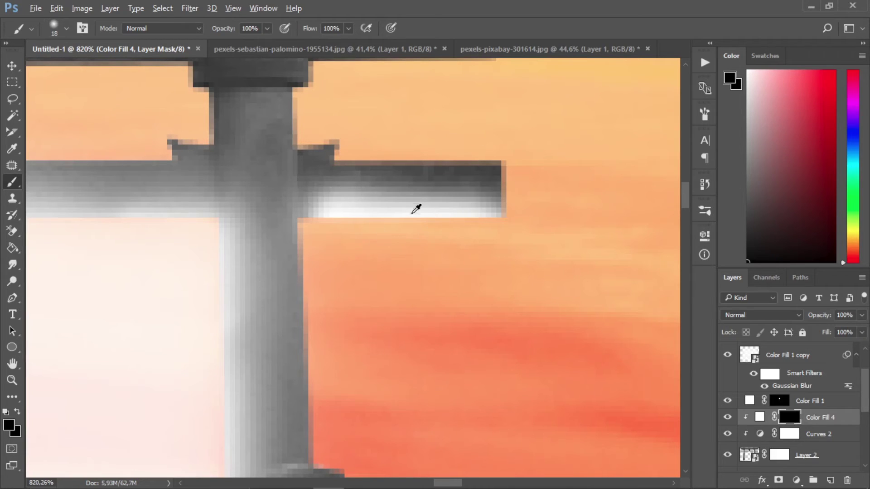
{"action": "left_click", "coordinate": [412, 214], "text": "alt"}
{"action": "left_click_drag", "start_coordinate": [346, 202], "coordinate": [465, 210]}
{"action": "left_click", "coordinate": [407, 181], "text": "alt"}
{"action": "mouse_move", "coordinate": [336, 167]}
{"action": "left_mouse_down"}
{"action": "mouse_move", "coordinate": [390, 151]}
{"action": "mouse_move", "coordinate": [485, 151]}
{"action": "left_mouse_up"}
{"action": "scroll", "coordinate": [464, 185], "scroll_direction": "down", "scroll_amount": 5}
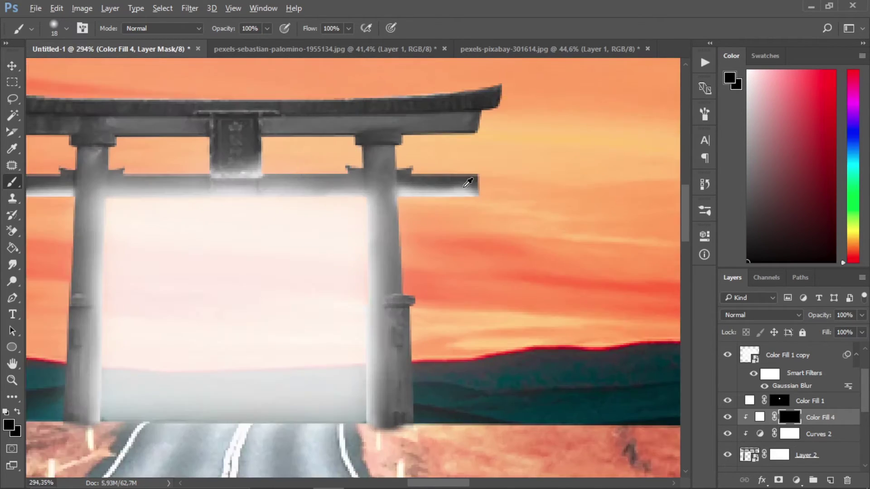
Step: Light the underside of the upper beam between the left post and the plaque, fading the light upward with black
{"action": "scroll", "coordinate": [199, 268], "scroll_direction": "up", "scroll_amount": 3}
{"action": "mouse_move", "coordinate": [185, 136]}
{"action": "left_mouse_down"}
{"action": "mouse_move", "coordinate": [303, 146]}
{"action": "mouse_move", "coordinate": [188, 145]}
{"action": "left_mouse_up"}
{"action": "scroll", "coordinate": [195, 154], "scroll_direction": "up", "scroll_amount": 2}
{"action": "key", "text": "x"}
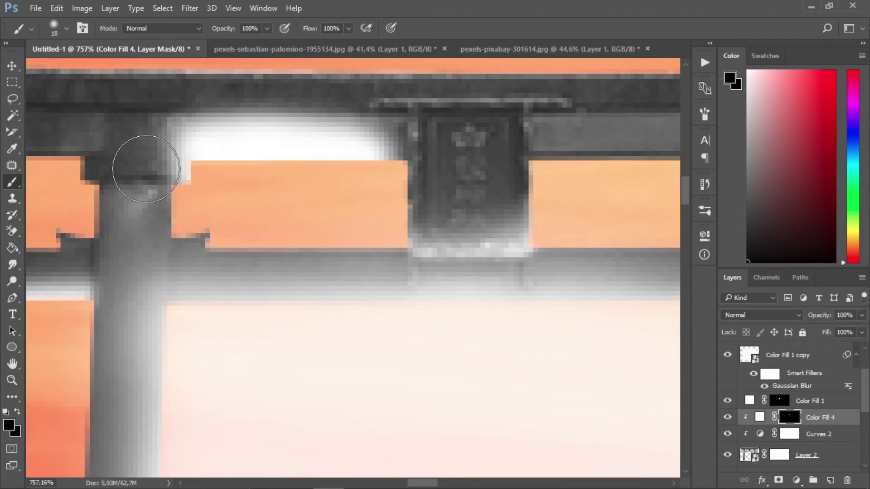
{"action": "mouse_move", "coordinate": [145, 165]}
{"action": "left_mouse_down"}
{"action": "mouse_move", "coordinate": [156, 121]}
{"action": "mouse_move", "coordinate": [404, 113]}
{"action": "left_mouse_up"}
{"action": "scroll", "coordinate": [404, 113], "scroll_direction": "down", "scroll_amount": 3}
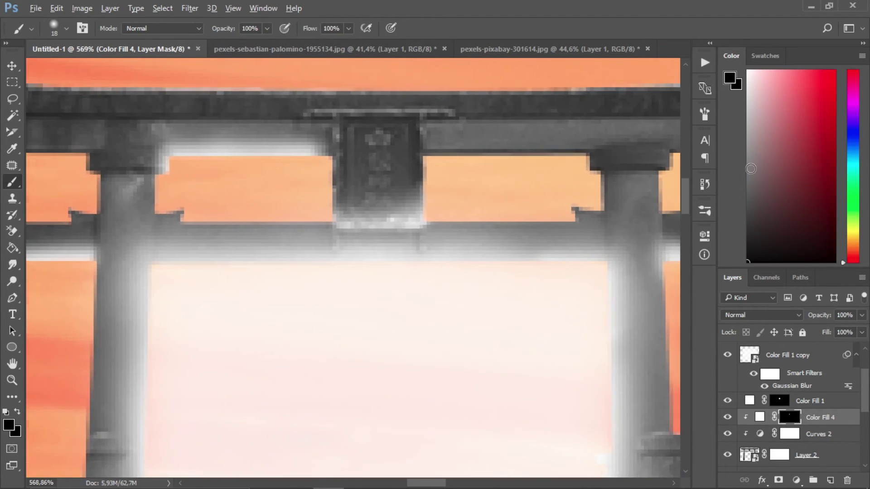
Step: Light the underside of the upper beam between the plaque and the right post, fading the light upward with black
{"action": "mouse_move", "coordinate": [445, 140]}
{"action": "left_mouse_down"}
{"action": "mouse_move", "coordinate": [578, 179]}
{"action": "mouse_move", "coordinate": [528, 136]}
{"action": "mouse_move", "coordinate": [449, 148]}
{"action": "mouse_move", "coordinate": [472, 116]}
{"action": "mouse_move", "coordinate": [546, 122]}
{"action": "left_mouse_up"}
{"action": "key", "text": "x"}
{"action": "key", "text": "ctrl+z"}
{"action": "mouse_move", "coordinate": [414, 97]}
{"action": "left_mouse_down"}
{"action": "mouse_move", "coordinate": [444, 112]}
{"action": "mouse_move", "coordinate": [567, 116]}
{"action": "mouse_move", "coordinate": [620, 148]}
{"action": "left_mouse_up"}
{"action": "scroll", "coordinate": [283, 142], "scroll_direction": "down", "scroll_amount": 5}
Step: Extend the upper beam's light up to the plaque's left edge with a 6 px brush, and set up a soft black 25 px brush
{"action": "scroll", "coordinate": [225, 179], "scroll_direction": "up", "scroll_amount": 6}
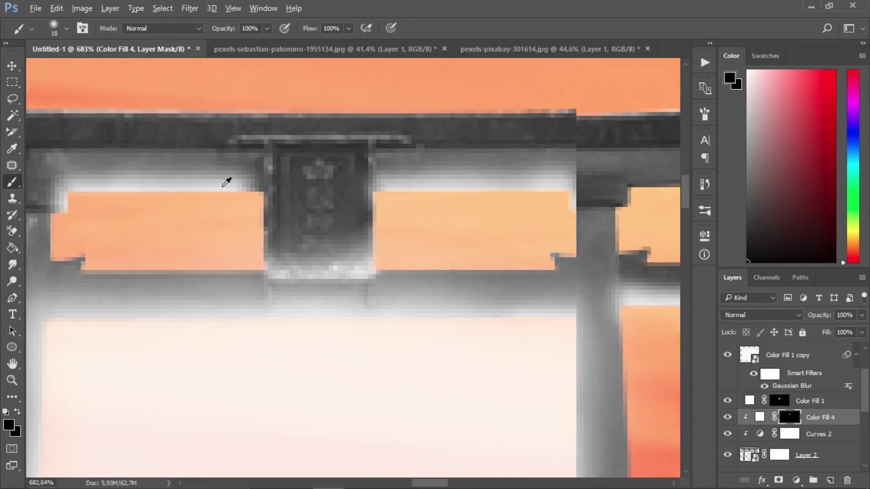
{"action": "right_click", "coordinate": [346, 233]}
{"action": "left_click", "coordinate": [344, 230]}
{"action": "left_click_drag", "start_coordinate": [253, 188], "coordinate": [263, 190]}
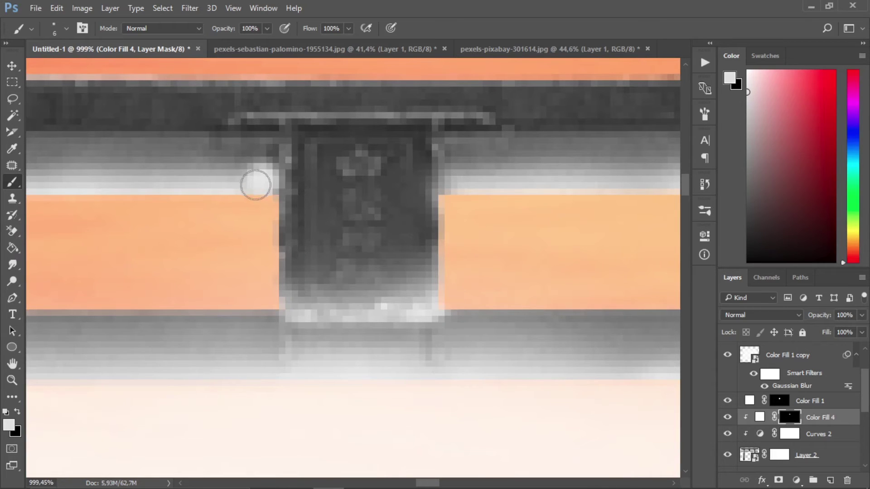
{"action": "right_click", "coordinate": [255, 185]}
{"action": "mouse_move", "coordinate": [341, 194]}
{"action": "left_mouse_down"}
{"action": "mouse_move", "coordinate": [360, 193]}
{"action": "mouse_move", "coordinate": [350, 201]}
{"action": "left_mouse_up"}
{"action": "left_click", "coordinate": [222, 123], "text": "alt"}
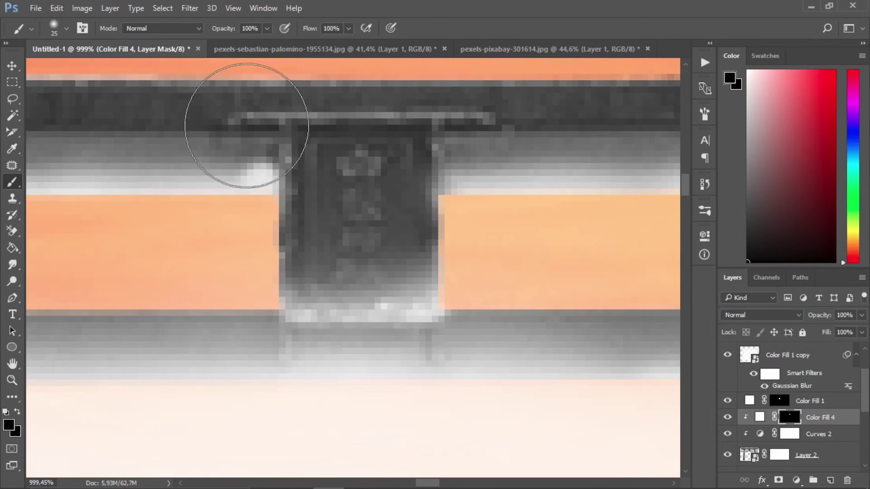
{"action": "scroll", "coordinate": [295, 185], "scroll_direction": "down", "scroll_amount": 5}
{"action": "scroll", "coordinate": [370, 172], "scroll_direction": "up", "scroll_amount": 3}
{"action": "scroll", "coordinate": [370, 172], "scroll_direction": "up", "scroll_amount": 3}
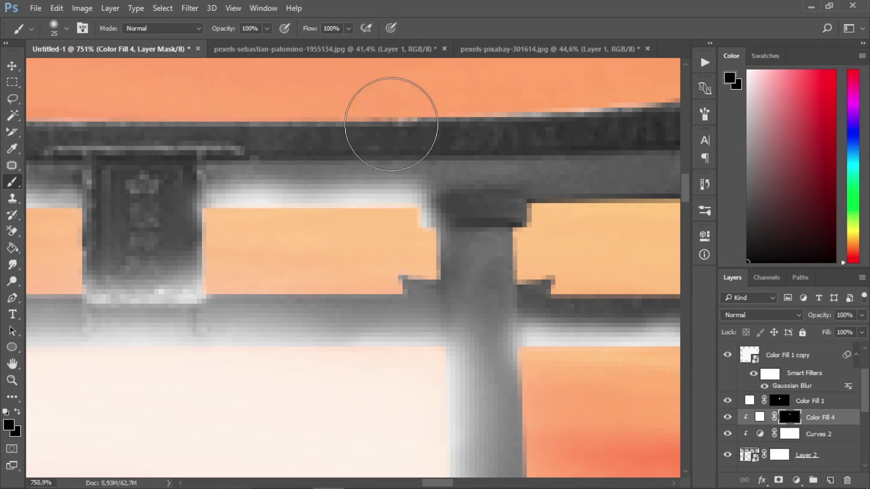
{"action": "scroll", "coordinate": [409, 159], "scroll_direction": "down", "scroll_amount": 8}
{"action": "scroll", "coordinate": [423, 173], "scroll_direction": "up", "scroll_amount": 8}
{"action": "key", "text": "d"}
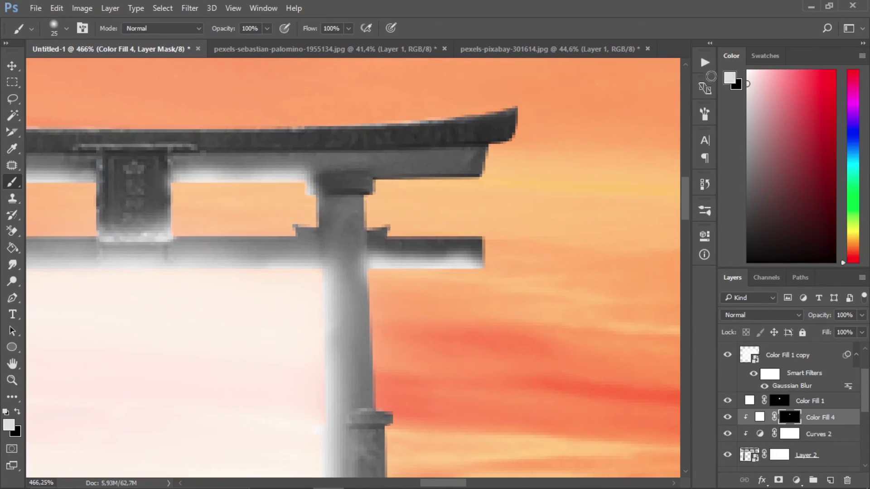
Step: Light the undersides of the upper beam's right and left ends, and fade the light upward in black with 14 and 20 px brushes
{"action": "right_click", "coordinate": [474, 180]}
{"action": "key", "text": "Return"}
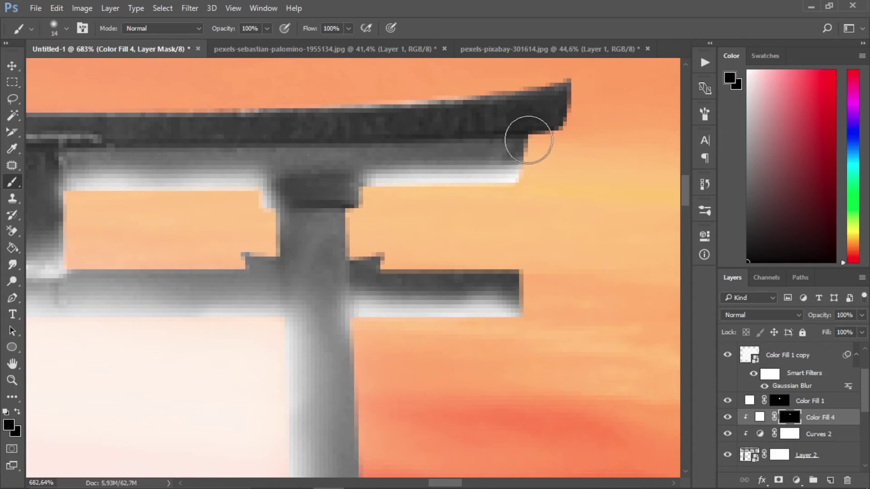
{"action": "scroll", "coordinate": [528, 136], "scroll_direction": "down", "scroll_amount": 7}
{"action": "scroll", "coordinate": [301, 161], "scroll_direction": "up", "scroll_amount": 5}
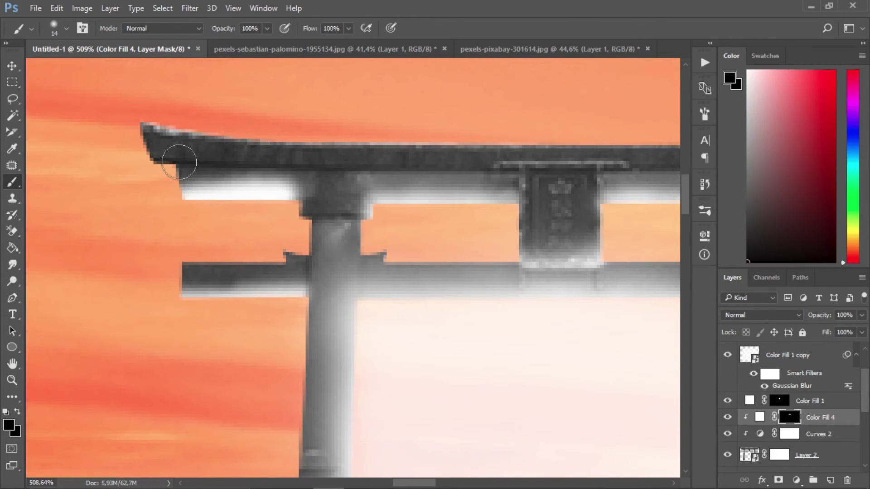
{"action": "right_click", "coordinate": [180, 171]}
{"action": "left_click_drag", "start_coordinate": [250, 206], "coordinate": [255, 206]}
{"action": "left_click", "coordinate": [173, 174]}
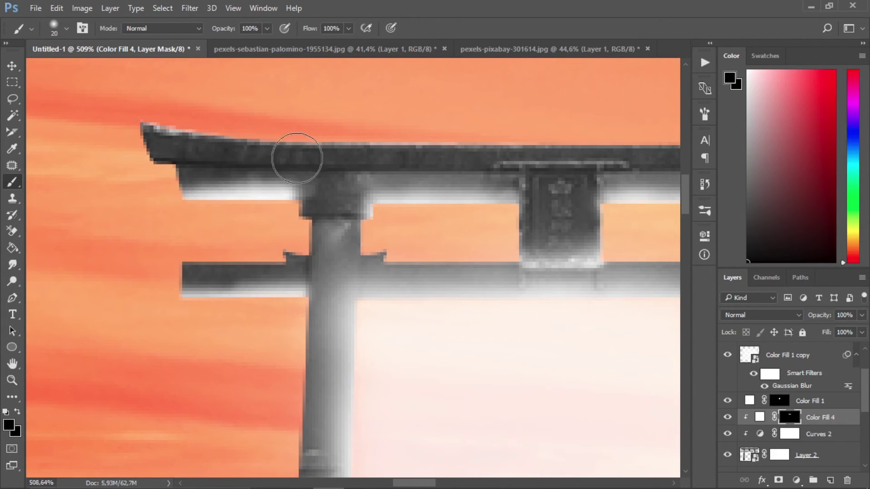
Step: Paint white light on the roof beam's right tip with a soft 20 px brush, and fade its inner edge in black
{"action": "scroll", "coordinate": [296, 159], "scroll_direction": "down", "scroll_amount": 10}
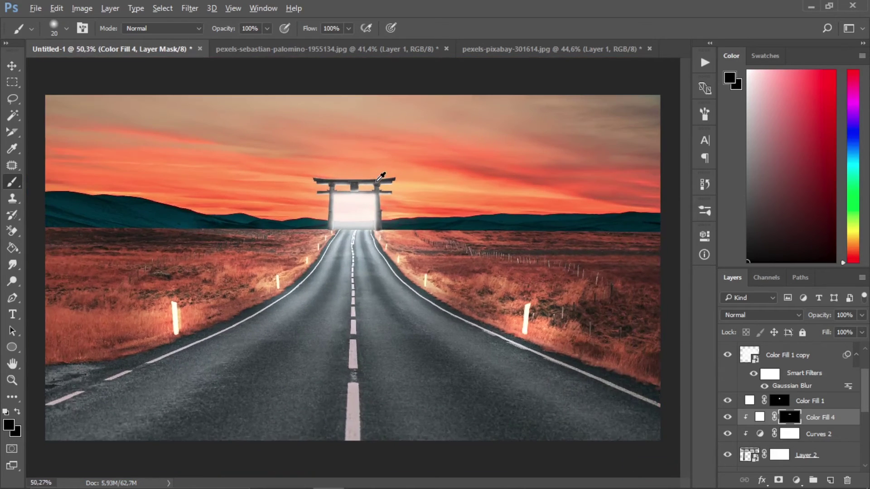
{"action": "scroll", "coordinate": [381, 170], "scroll_direction": "up", "scroll_amount": 10}
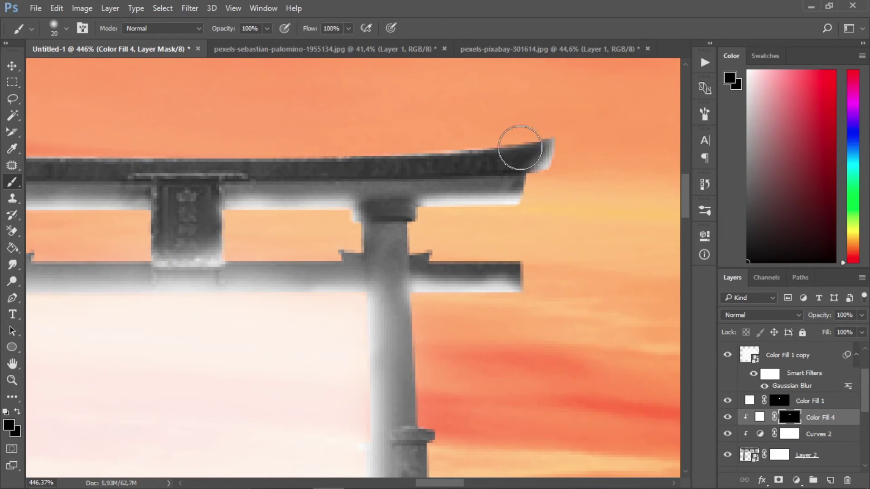
{"action": "scroll", "coordinate": [555, 157], "scroll_direction": "down", "scroll_amount": 2}
{"action": "left_click", "coordinate": [543, 154]}
{"action": "scroll", "coordinate": [544, 147], "scroll_direction": "up", "scroll_amount": 4}
{"action": "left_click", "coordinate": [547, 142], "text": "alt"}
{"action": "mouse_move", "coordinate": [512, 164]}
{"action": "left_mouse_down"}
{"action": "mouse_move", "coordinate": [524, 142]}
{"action": "mouse_move", "coordinate": [492, 158]}
{"action": "left_mouse_up"}
Step: Paint white light on the roof beam's left tip with the 20 px brush, and fade its inner edge in black
{"action": "scroll", "coordinate": [571, 142], "scroll_direction": "down", "scroll_amount": 5}
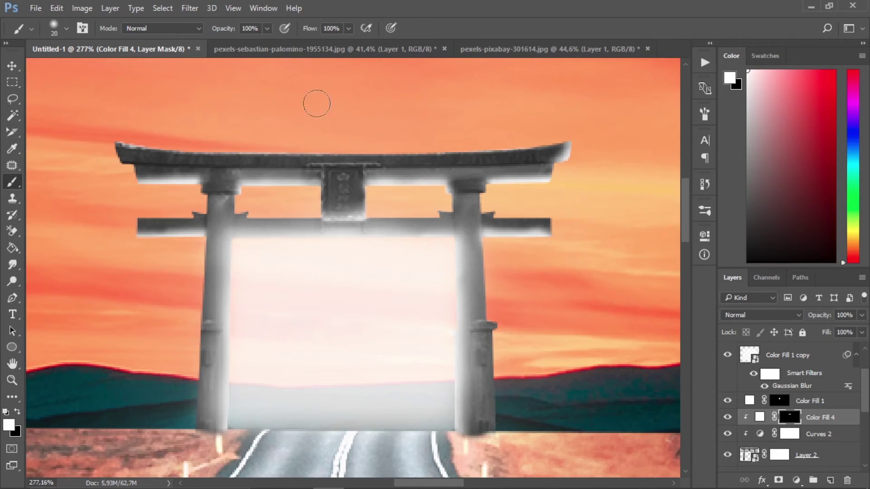
{"action": "left_click", "coordinate": [122, 157]}
{"action": "scroll", "coordinate": [101, 132], "scroll_direction": "up", "scroll_amount": 6}
{"action": "left_click", "coordinate": [220, 170], "text": "alt"}
{"action": "left_click_drag", "start_coordinate": [220, 171], "coordinate": [191, 163]}
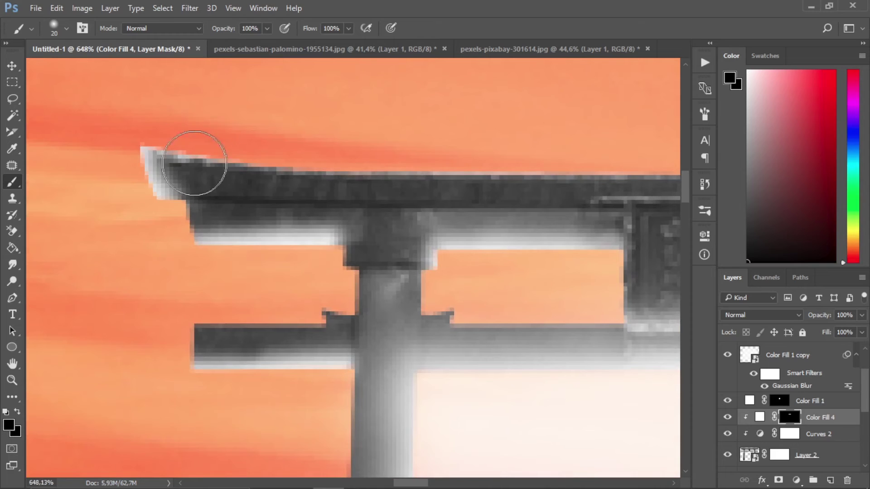
Step: Add a Color Lookup adjustment layer above the Color Fill 1 copy 2 layer at the top of the layer stack
{"action": "scroll", "coordinate": [213, 141], "scroll_direction": "down", "scroll_amount": 8}
{"action": "scroll", "coordinate": [231, 161], "scroll_direction": "down", "scroll_amount": 6}
{"action": "scroll", "coordinate": [368, 212], "scroll_direction": "down", "scroll_amount": 2}
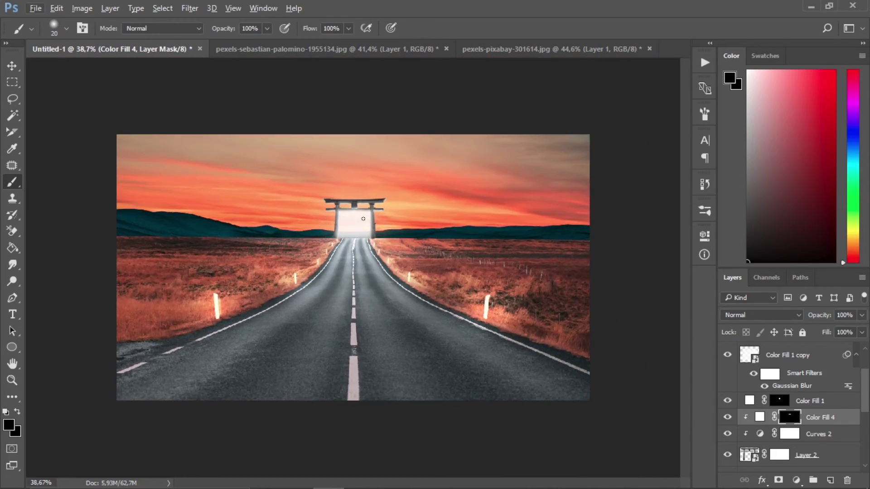
{"action": "scroll", "coordinate": [766, 399], "scroll_direction": "up", "scroll_amount": 3}
{"action": "left_click", "coordinate": [803, 356]}
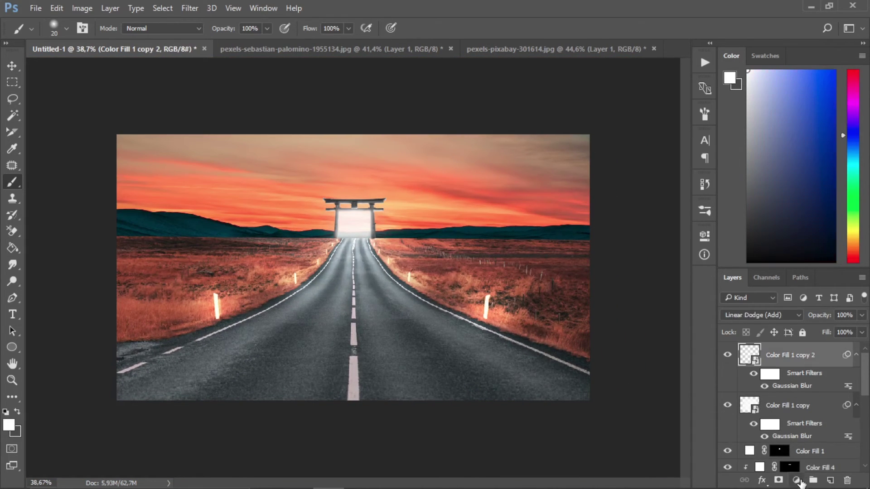
{"action": "left_click", "coordinate": [796, 480]}
{"action": "left_click", "coordinate": [761, 398]}
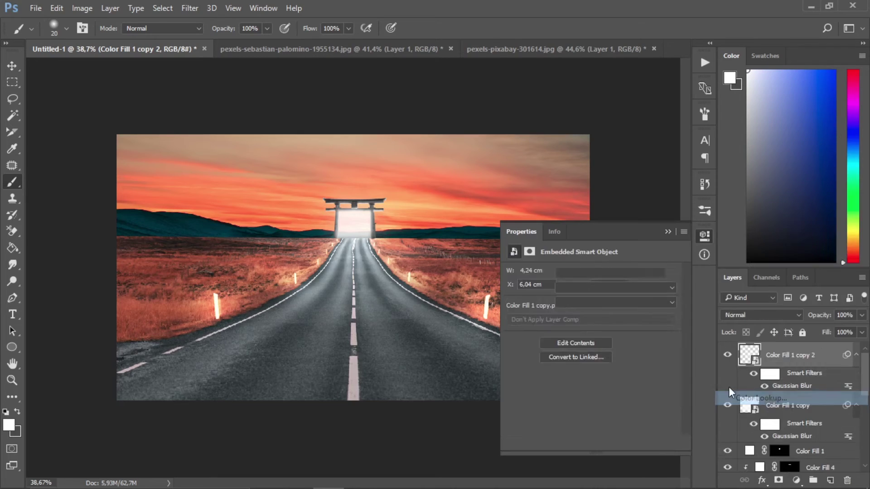
Step: Try the NightFromDay.CUBE and HorrorBlue.3DL lookup tables on the Color Lookup layer at 70% opacity
{"action": "left_click", "coordinate": [612, 273]}
{"action": "scroll", "coordinate": [593, 244], "scroll_direction": "down", "scroll_amount": 2}
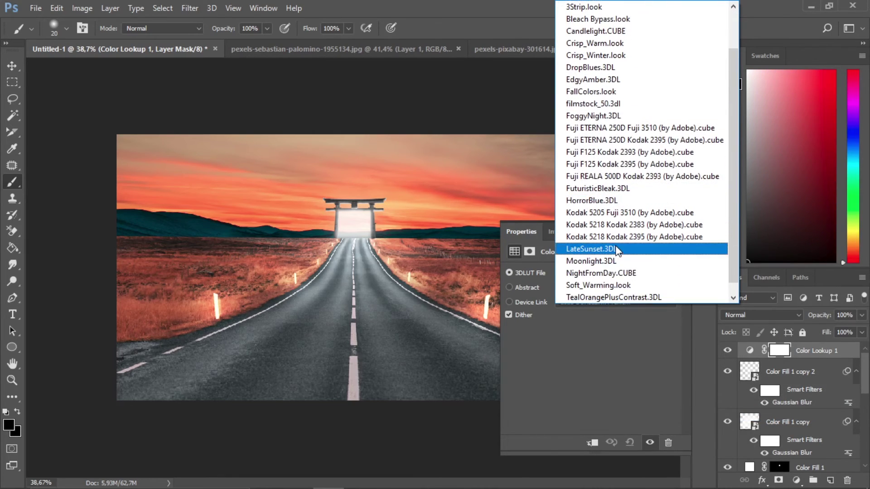
{"action": "left_click", "coordinate": [614, 272]}
{"action": "left_click_drag", "start_coordinate": [859, 330], "coordinate": [842, 330]}
{"action": "left_click", "coordinate": [653, 272]}
{"action": "left_click", "coordinate": [627, 193]}
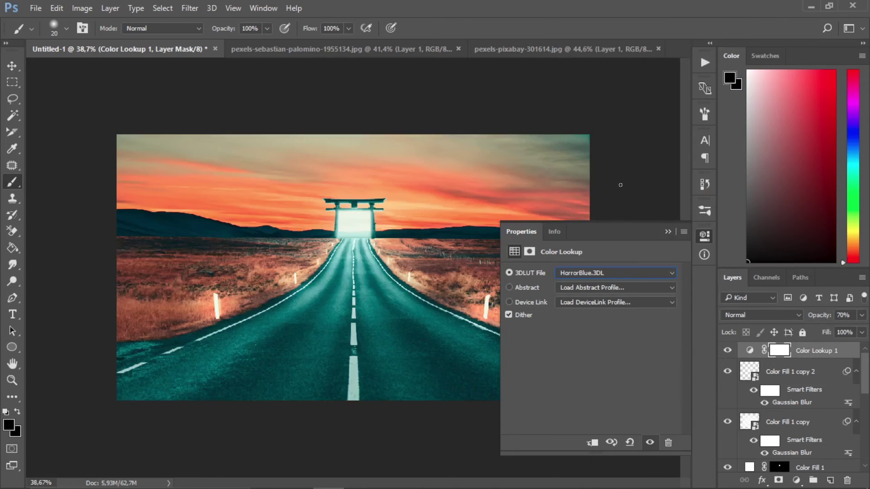
Step: Apply the FoggyNight.3DL lookup table to the Color Lookup layer and set the layer's opacity to 50%
{"action": "left_click", "coordinate": [597, 273]}
{"action": "left_click", "coordinate": [622, 119]}
{"action": "left_click", "coordinate": [621, 276]}
{"action": "left_click", "coordinate": [861, 315]}
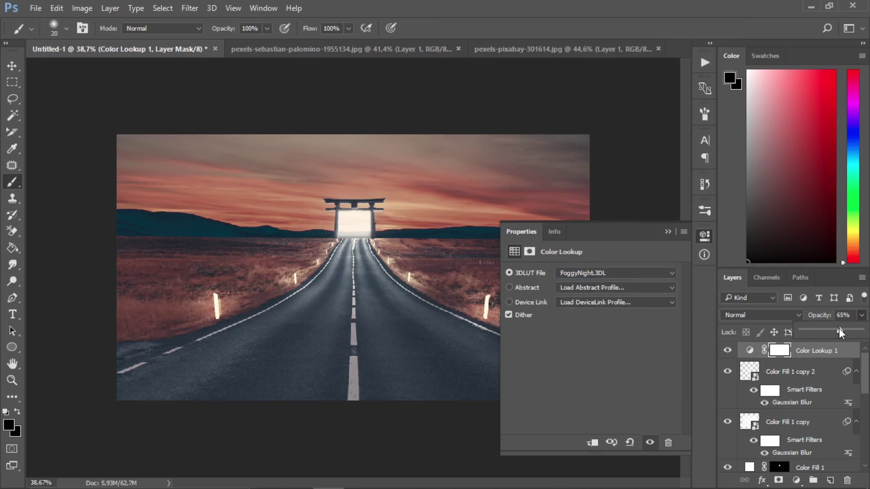
{"action": "left_click_drag", "start_coordinate": [839, 328], "coordinate": [830, 329]}
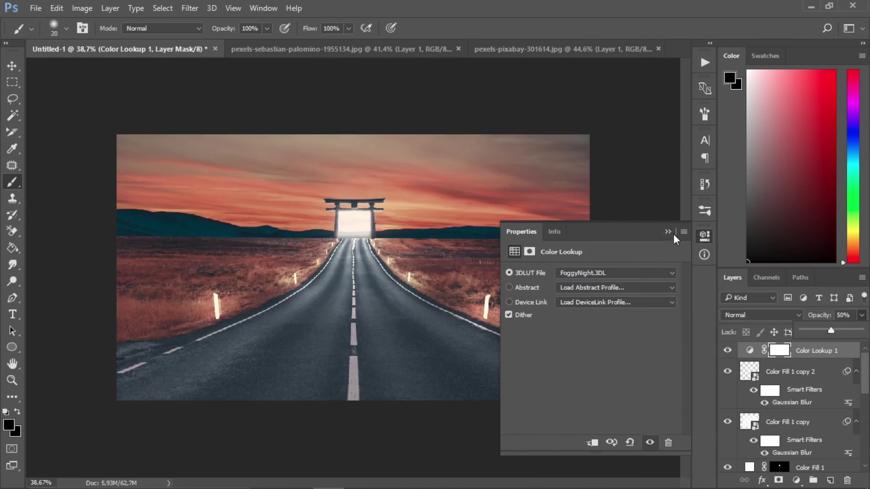
{"action": "left_click", "coordinate": [671, 233]}
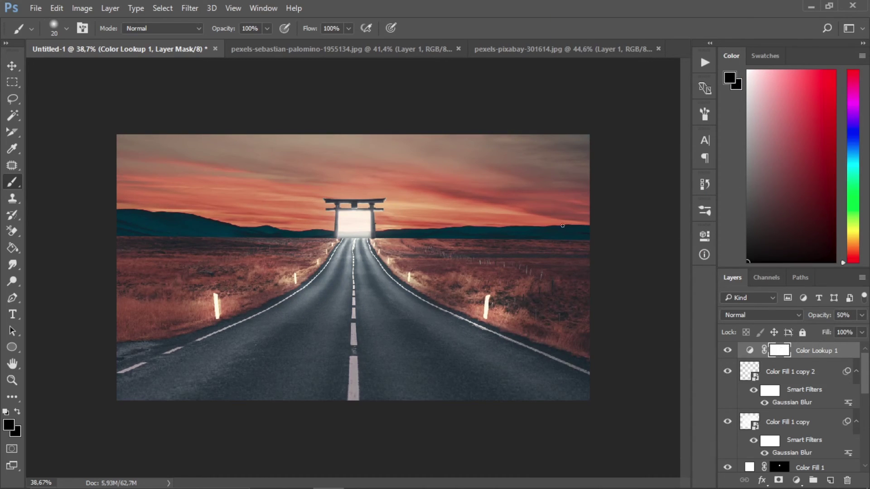
Step: Mask the Color Lookup effect around the gate with soft black brushes of 432 and 1102 px, and set the brush flow to 40%
{"action": "right_click", "coordinate": [505, 317]}
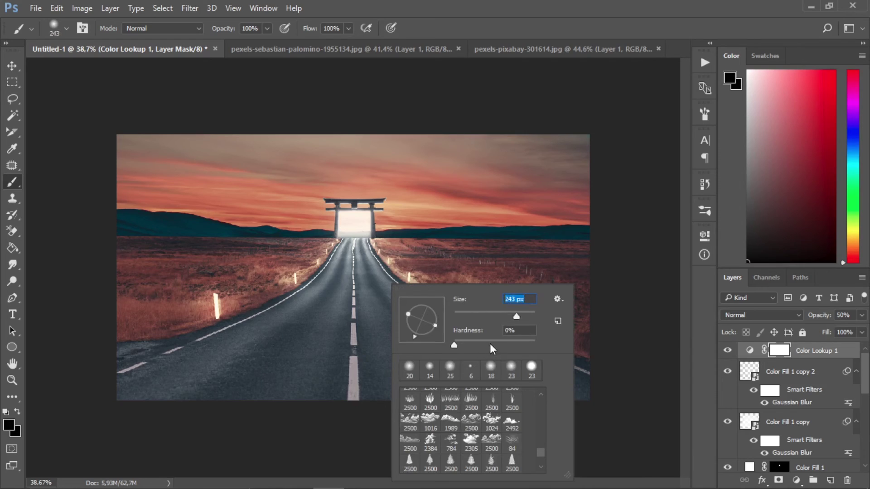
{"action": "key", "text": "Return"}
{"action": "left_click", "coordinate": [356, 228]}
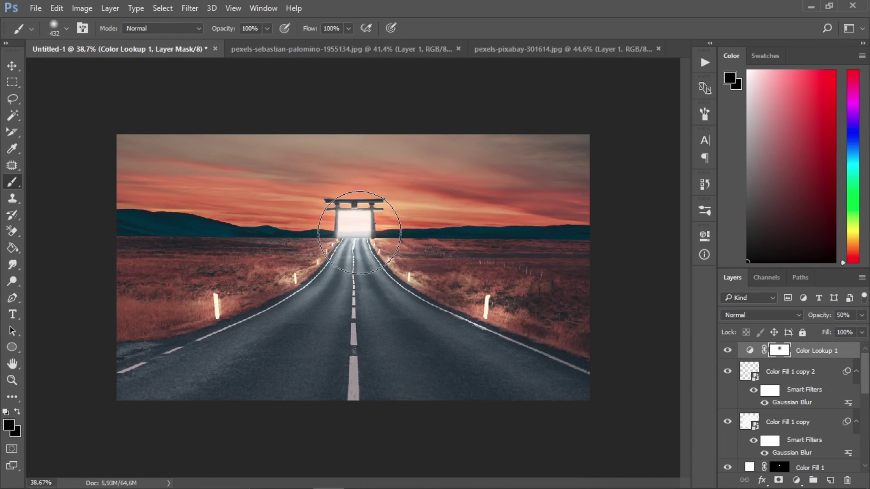
{"action": "right_click", "coordinate": [362, 228]}
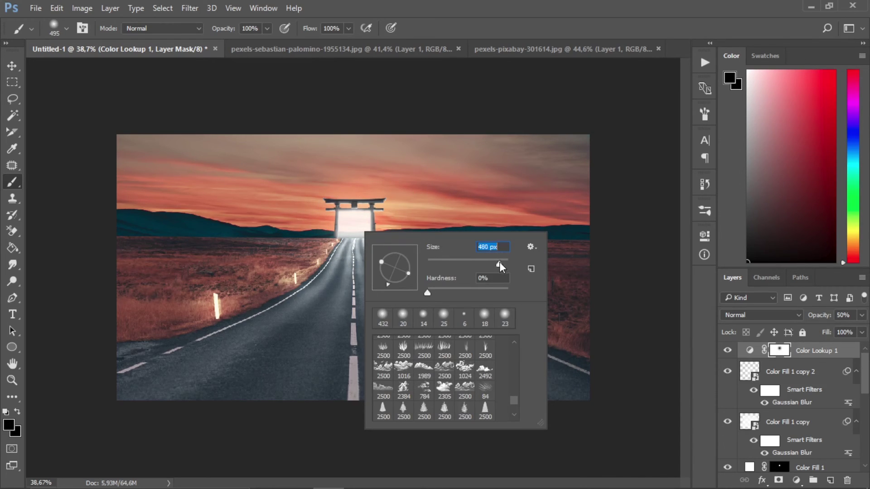
{"action": "left_click_drag", "start_coordinate": [500, 265], "coordinate": [503, 265]}
{"action": "left_click", "coordinate": [350, 240]}
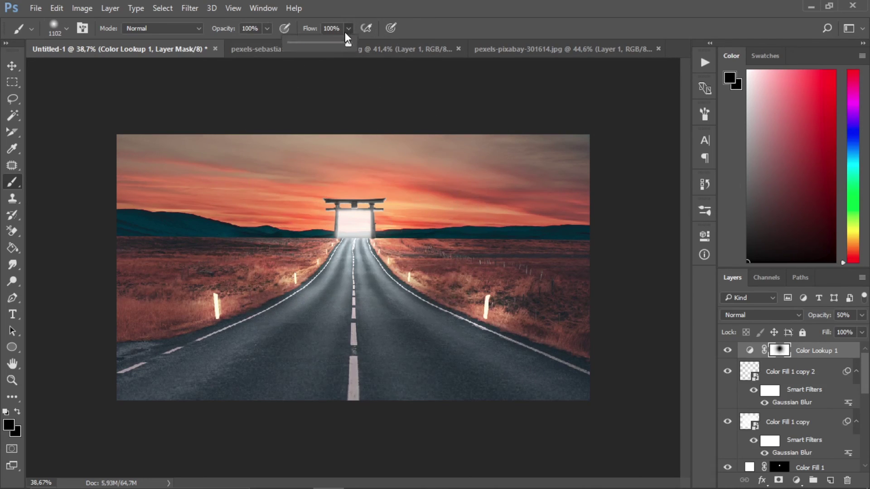
{"action": "left_click_drag", "start_coordinate": [347, 41], "coordinate": [311, 42]}
{"action": "scroll", "coordinate": [354, 270], "scroll_direction": "down", "scroll_amount": 1, "text": "alt"}
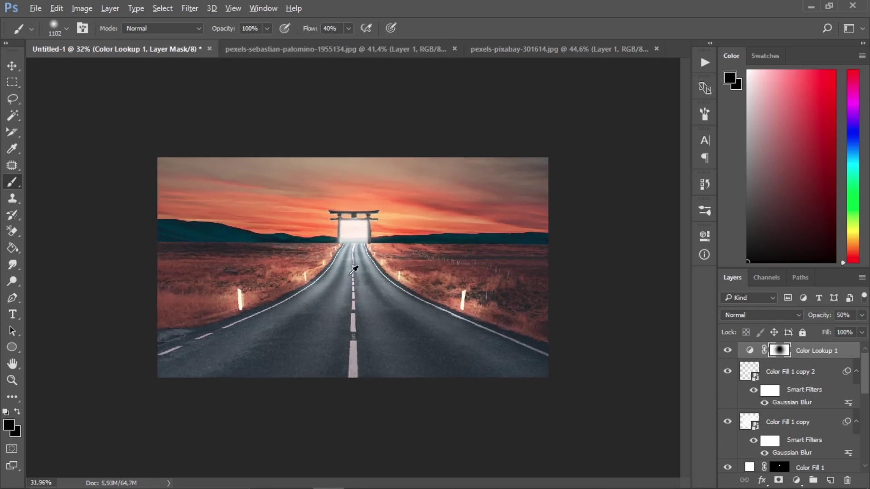
{"action": "scroll", "coordinate": [353, 270], "scroll_direction": "up", "scroll_amount": 1, "text": "alt"}
{"action": "scroll", "coordinate": [358, 268], "scroll_direction": "down", "scroll_amount": 2, "text": "alt"}
{"action": "scroll", "coordinate": [368, 250], "scroll_direction": "up", "scroll_amount": 3, "text": "alt"}
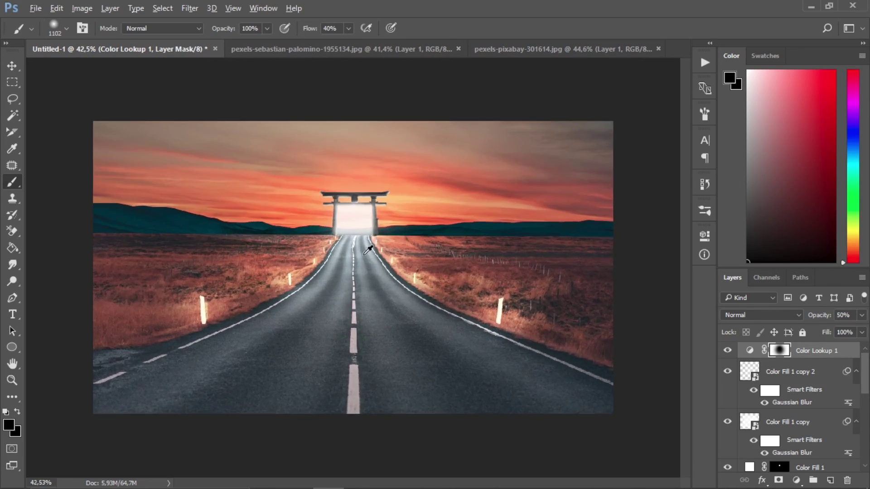
{"action": "scroll", "coordinate": [442, 283], "scroll_direction": "down", "scroll_amount": 1, "text": "alt"}
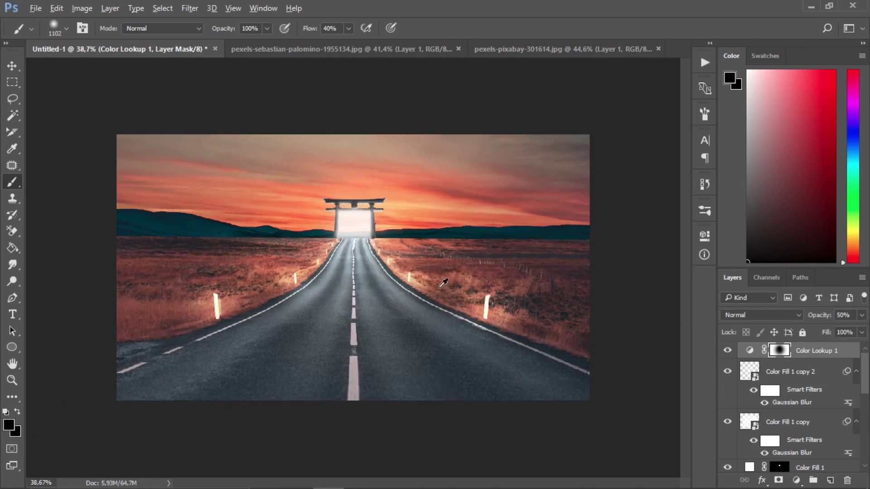
{"action": "scroll", "coordinate": [443, 283], "scroll_direction": "down", "scroll_amount": 3, "text": "alt"}
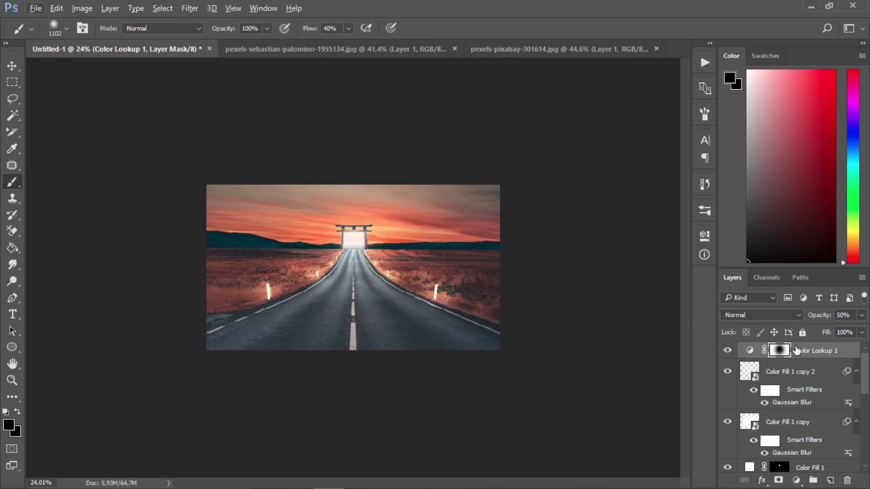
Step: Stamp all visible layers into a new top layer and open it in the Camera Raw Filter
{"action": "key", "text": "ctrl+shift+alt+e"}
{"action": "left_click", "coordinate": [190, 9]}
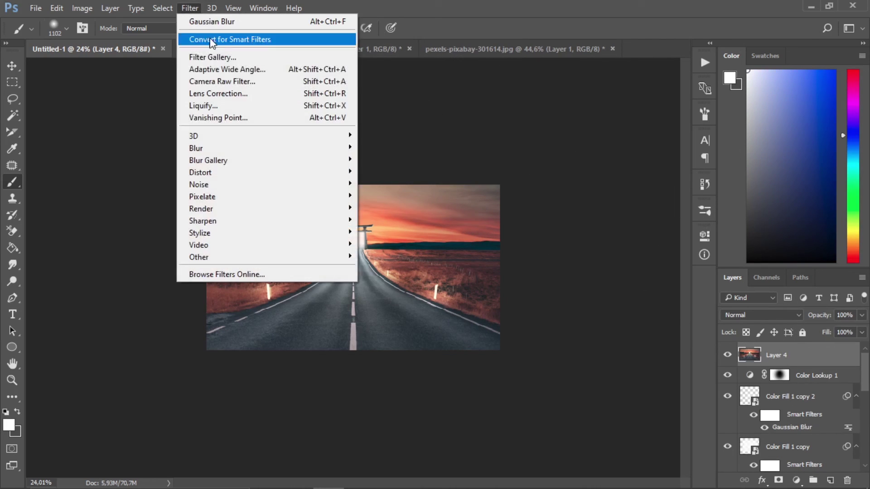
{"action": "left_click", "coordinate": [233, 82]}
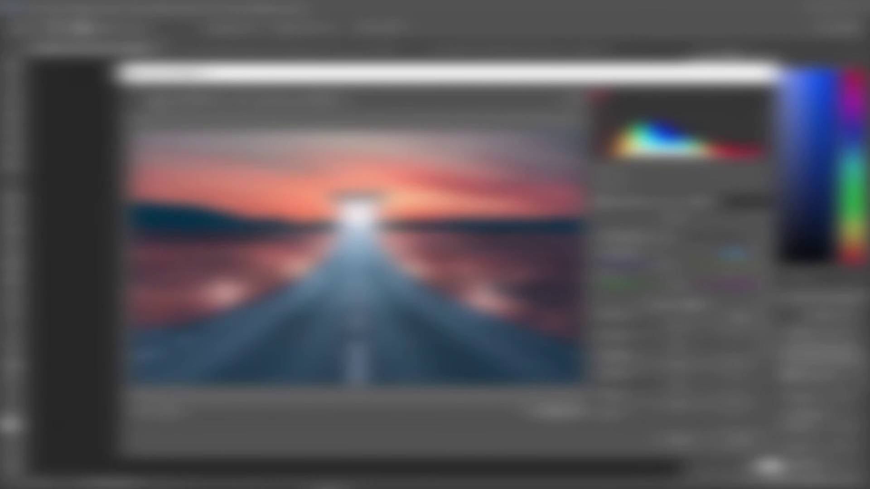